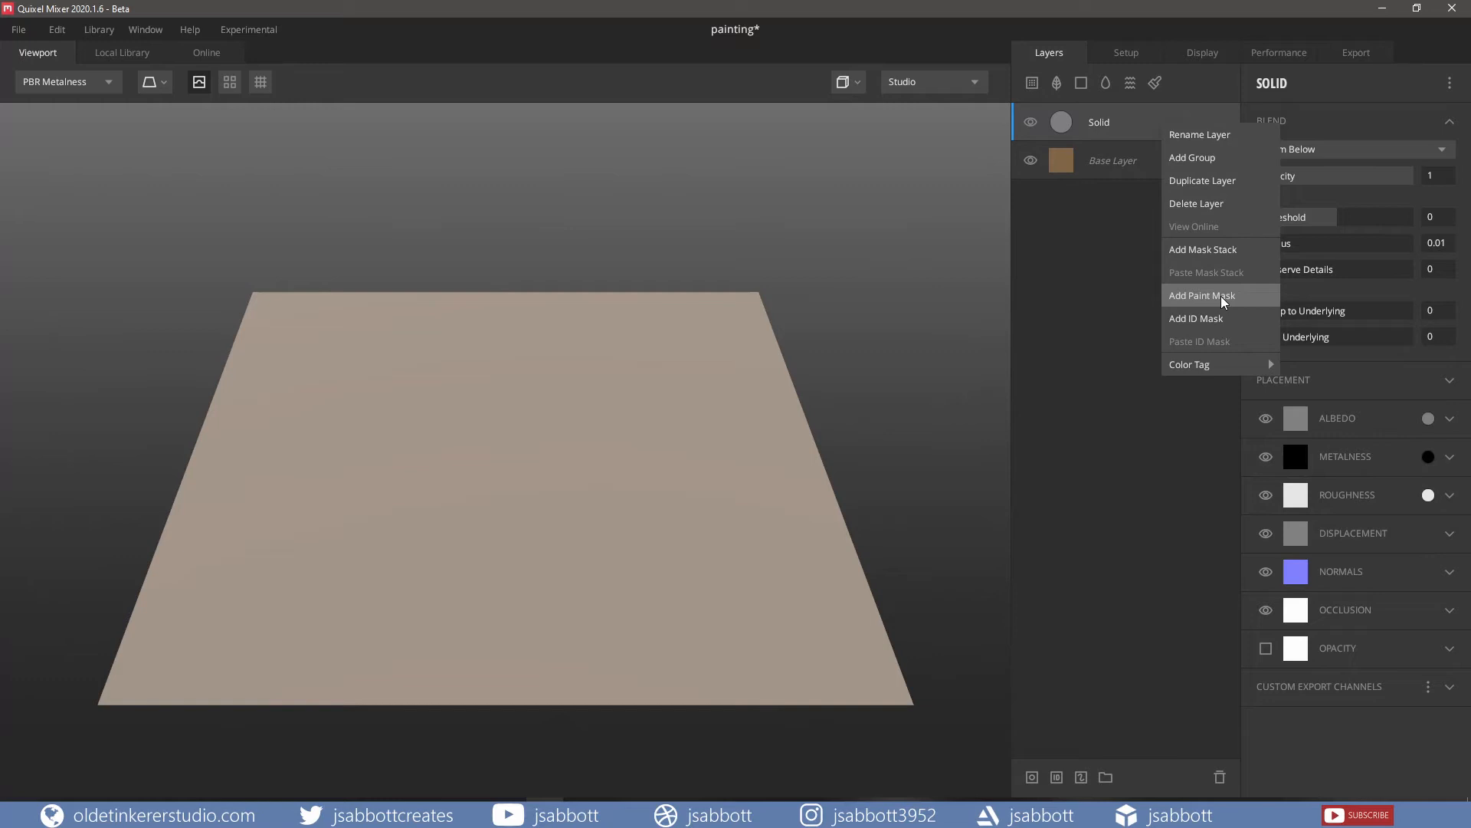
Step: Delete the Solid layer and add a paint layer above the Base Layer
left_click(1184, 203)
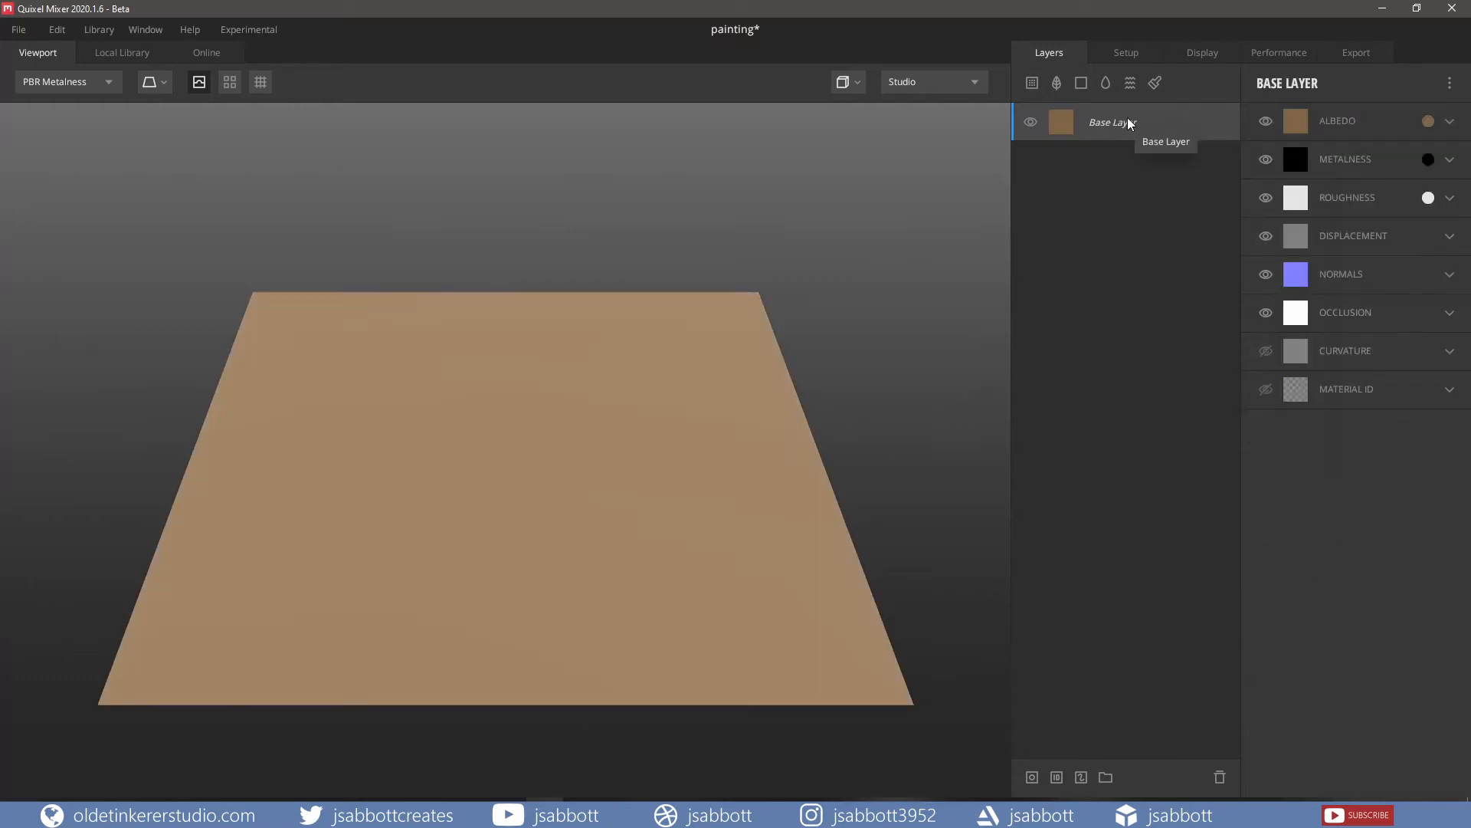
left_click(1155, 86)
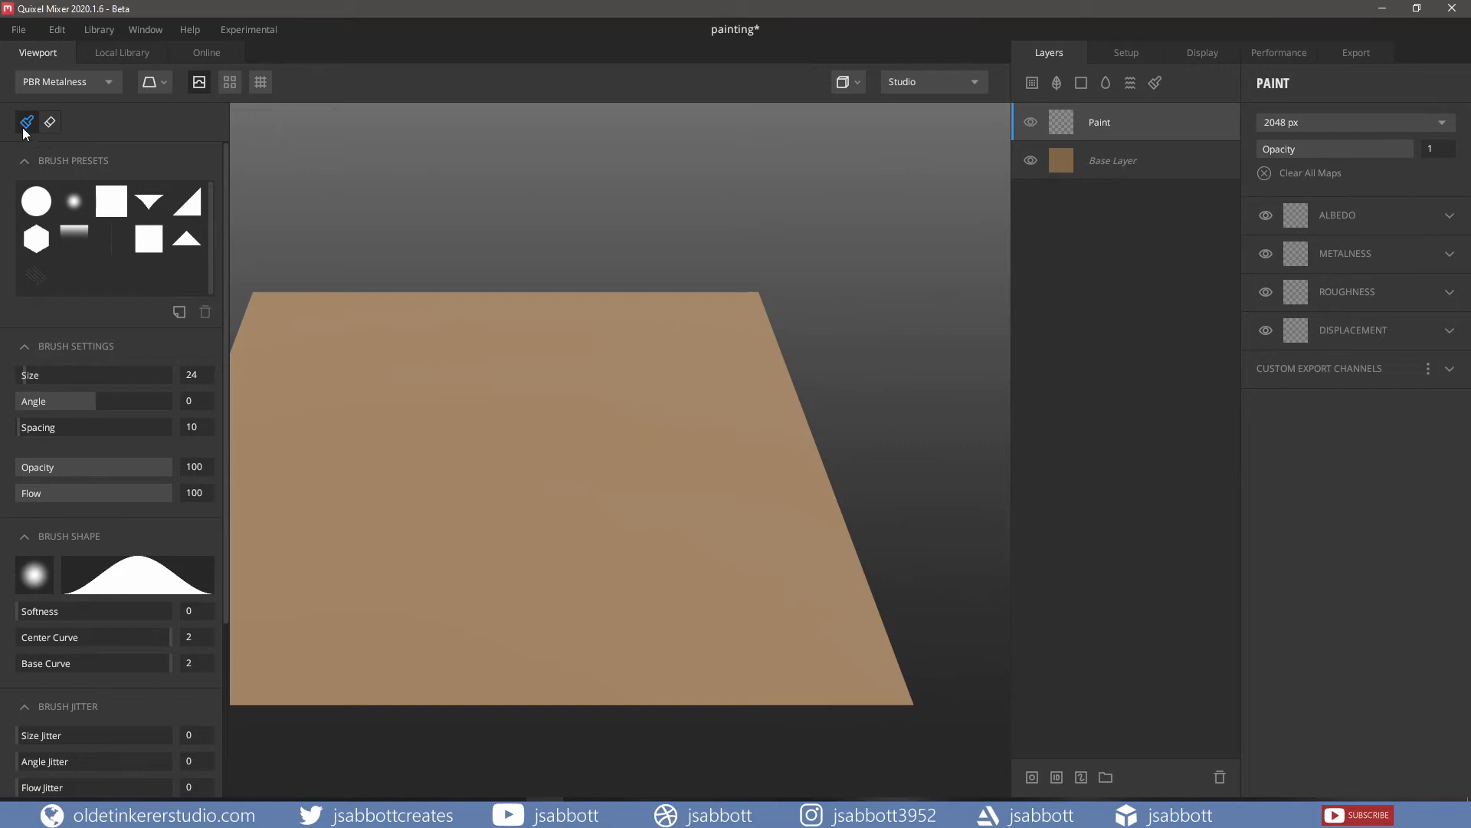
Step: Try switching between the eraser and the brush, ending with the brush active
left_click(50, 122)
key("b")
key("e")
key("b")
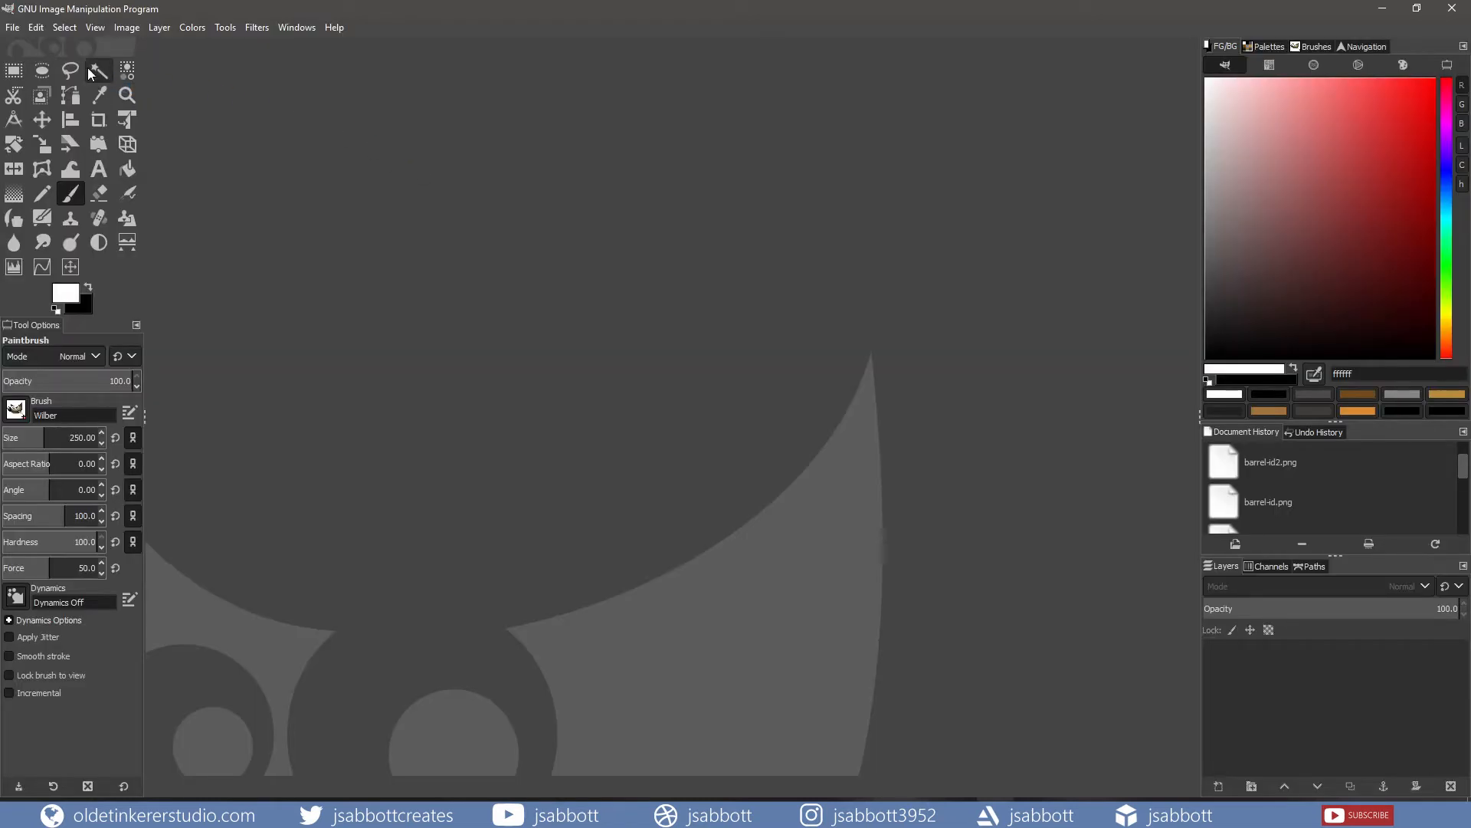
Step: In GIMP, create a new image 300 px wide and 300 px high
left_click(12, 29)
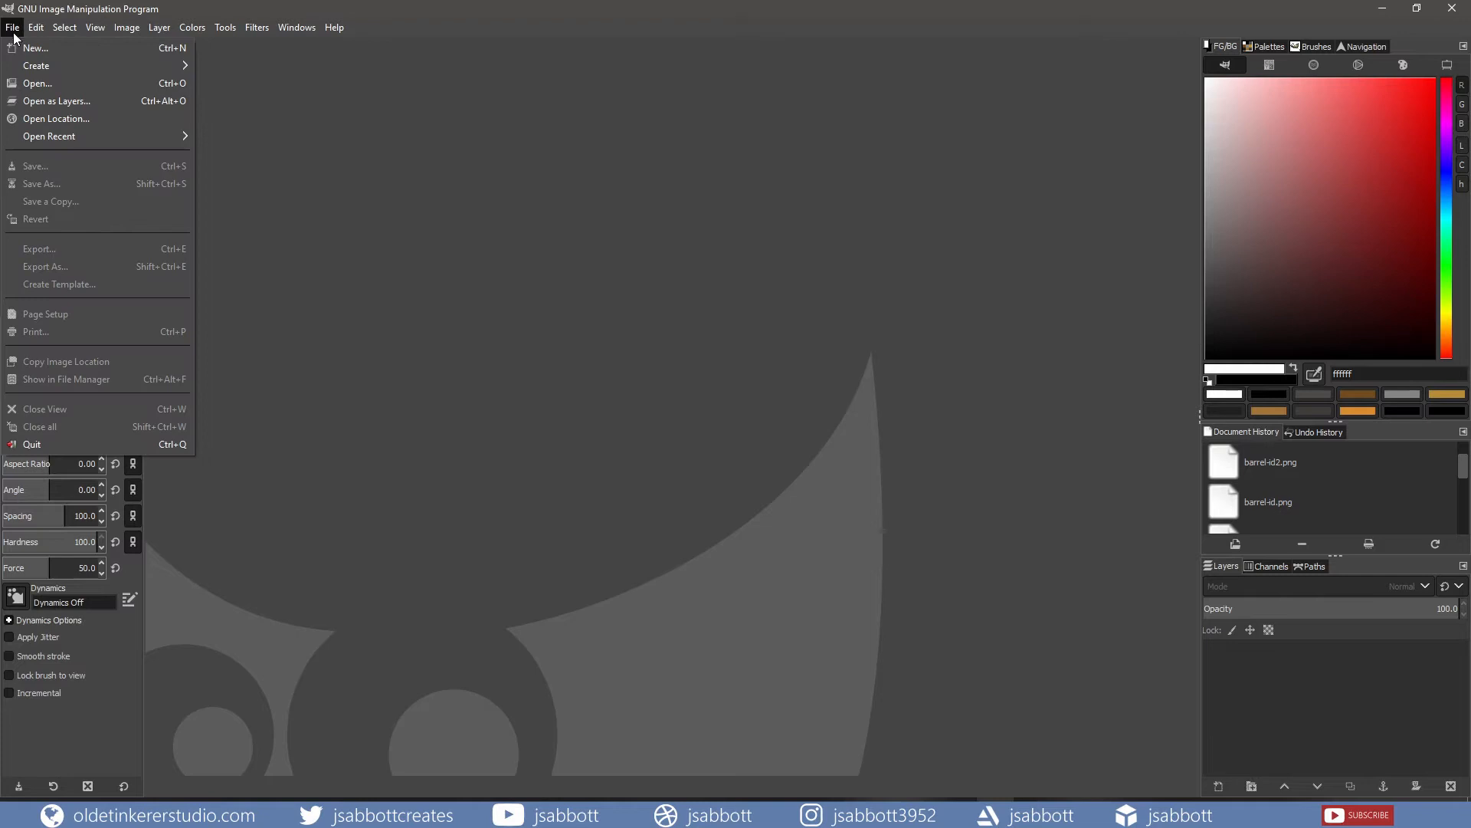
left_click(34, 47)
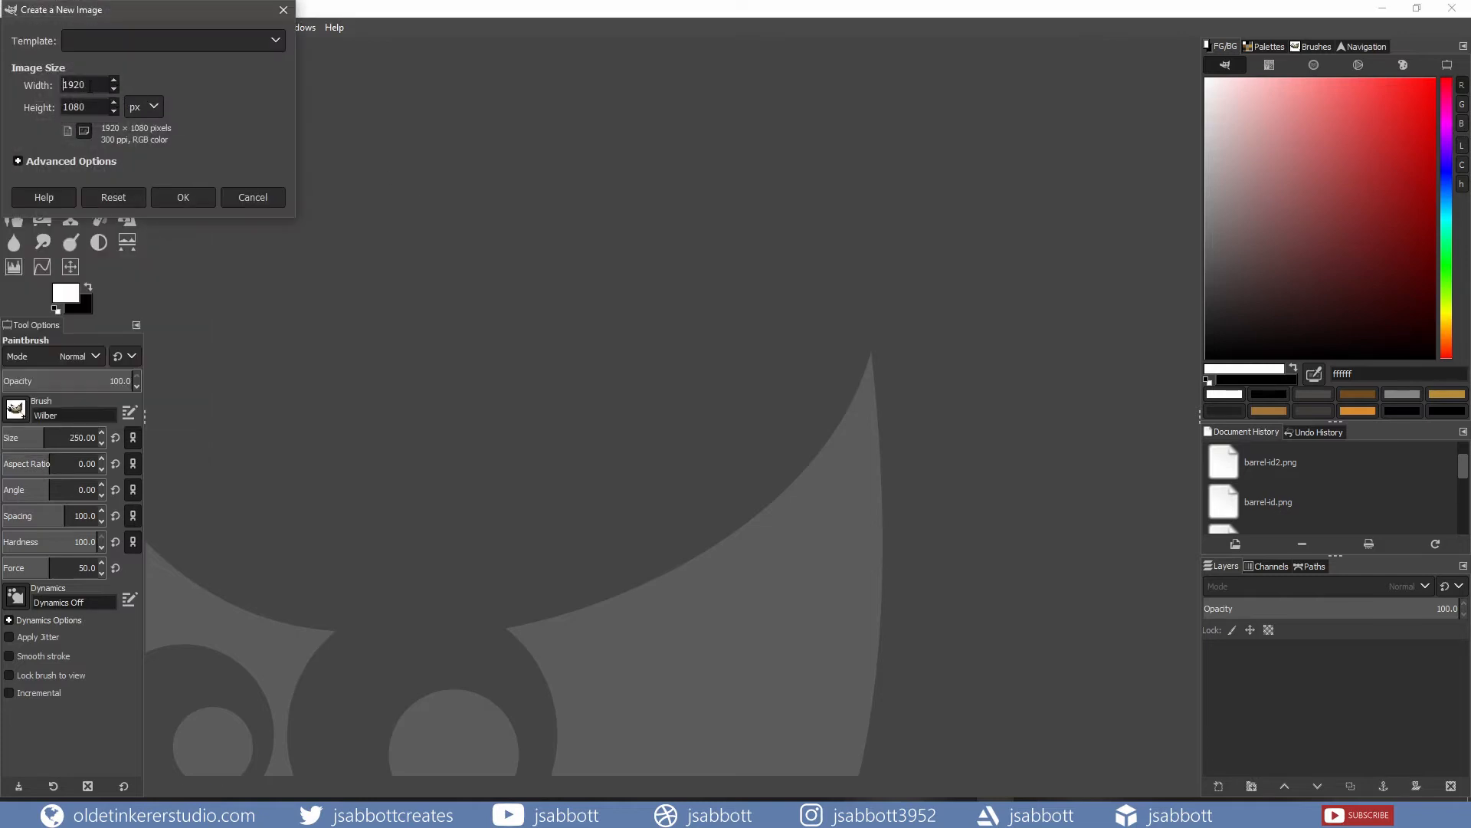
double_click(77, 85)
type("300")
key("Tab")
type("300")
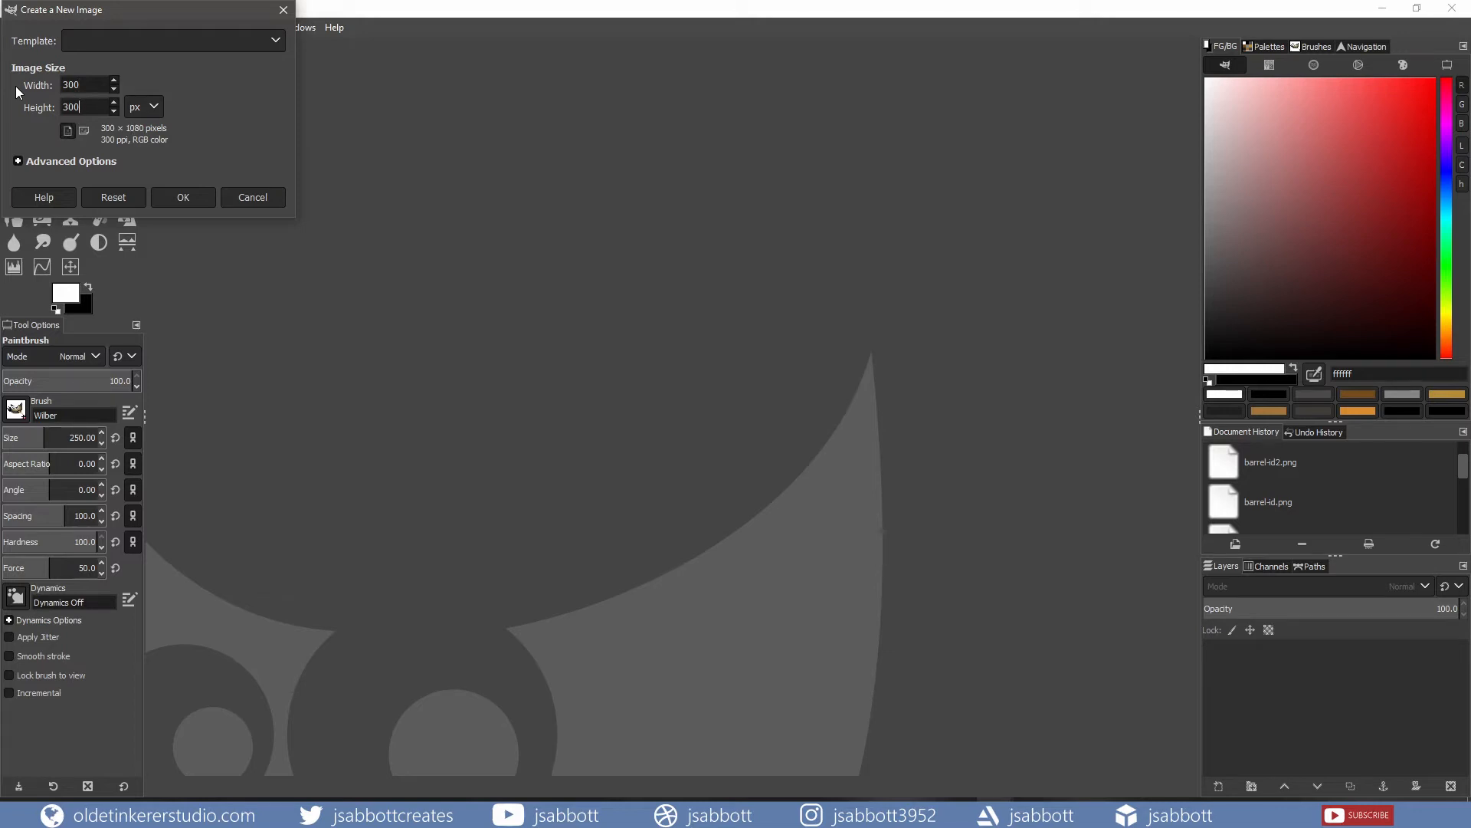
left_click(180, 199)
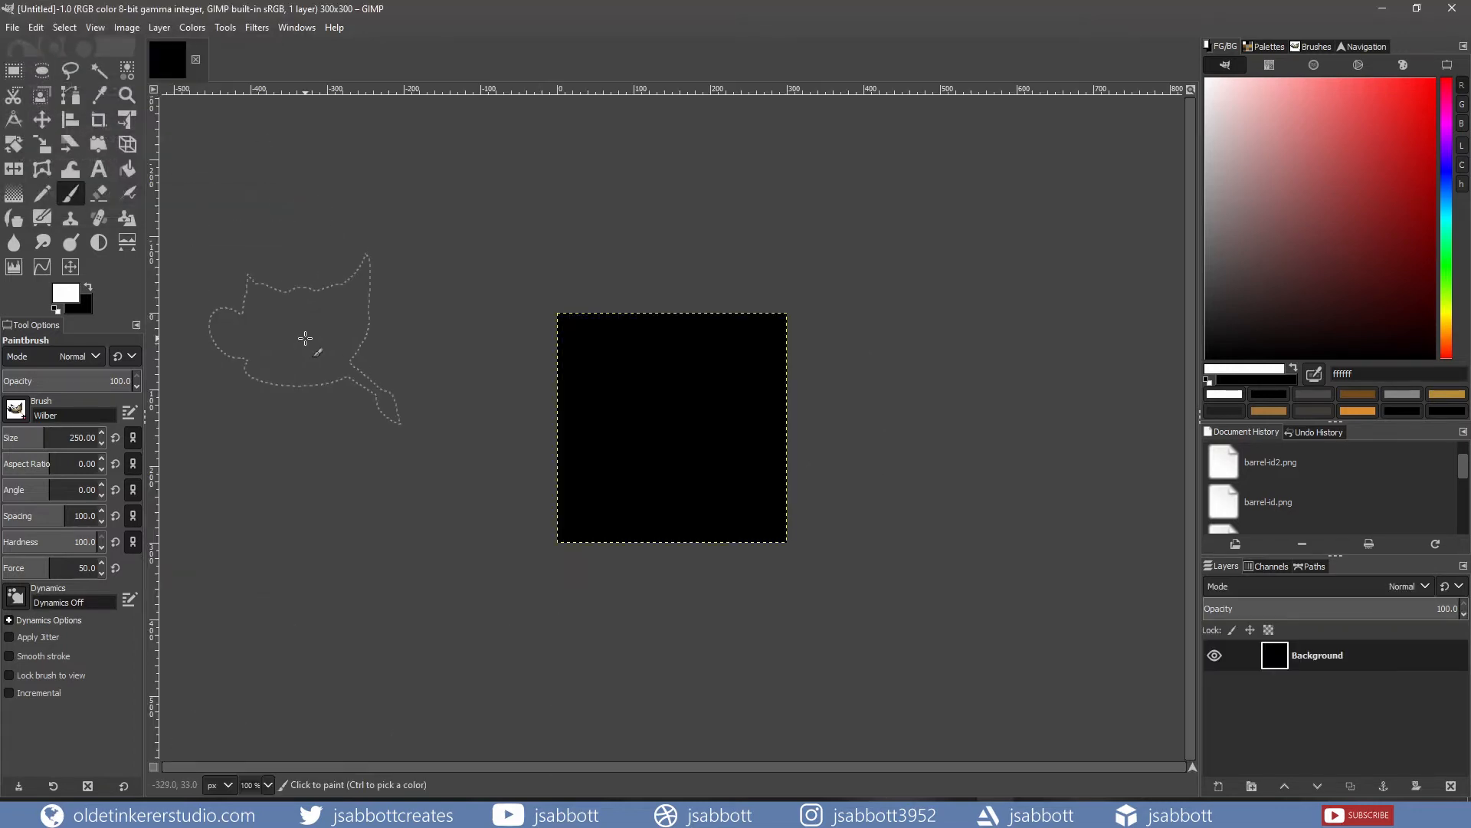
Step: Make black the foreground colour and bucket-fill the canvas with it
key("x")
key("shift+b")
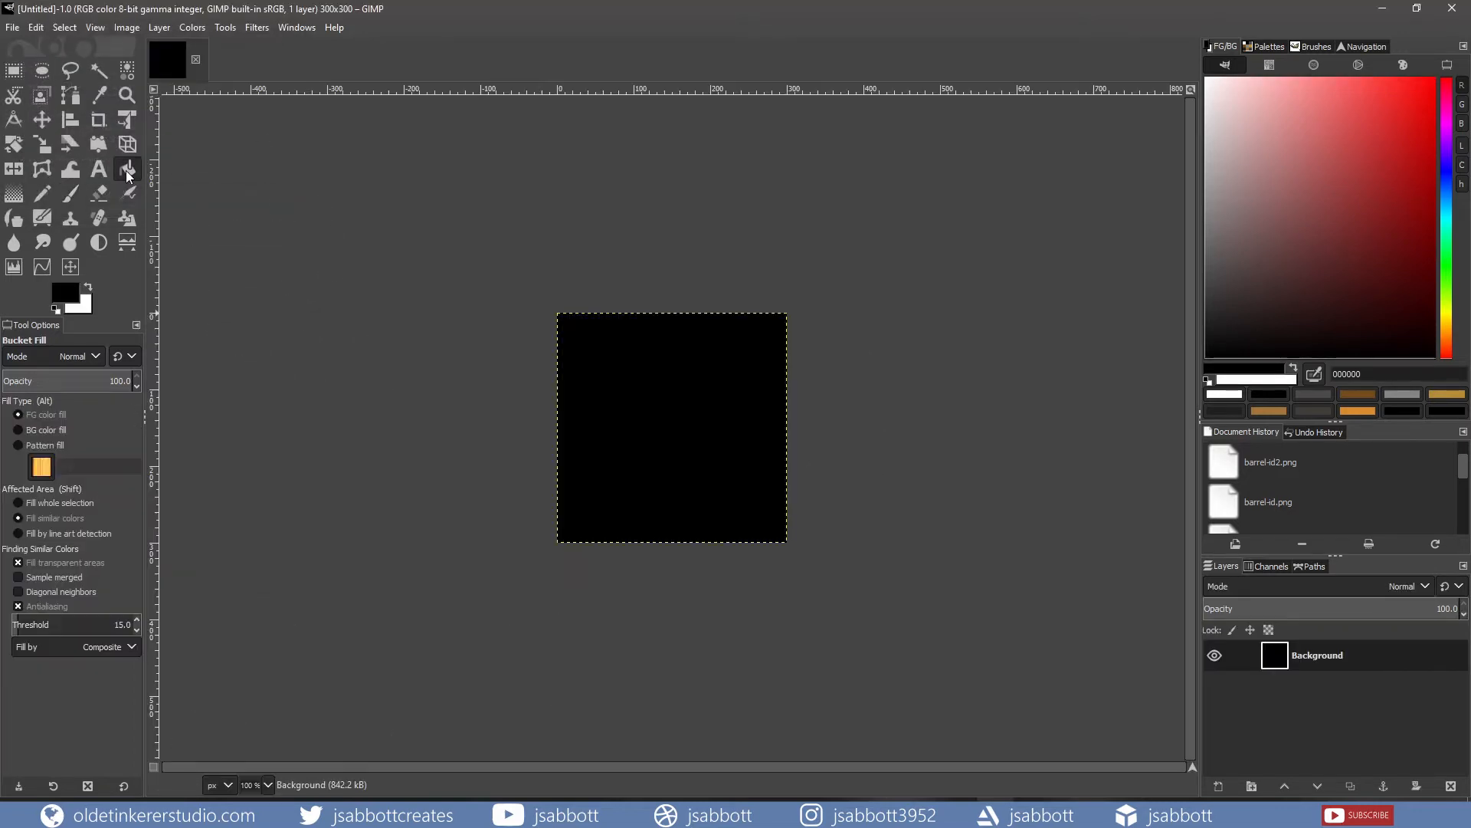
left_click(645, 404)
Step: Set up the Paintbrush with the Sponge 02 brush at a size of 250
left_click(70, 194)
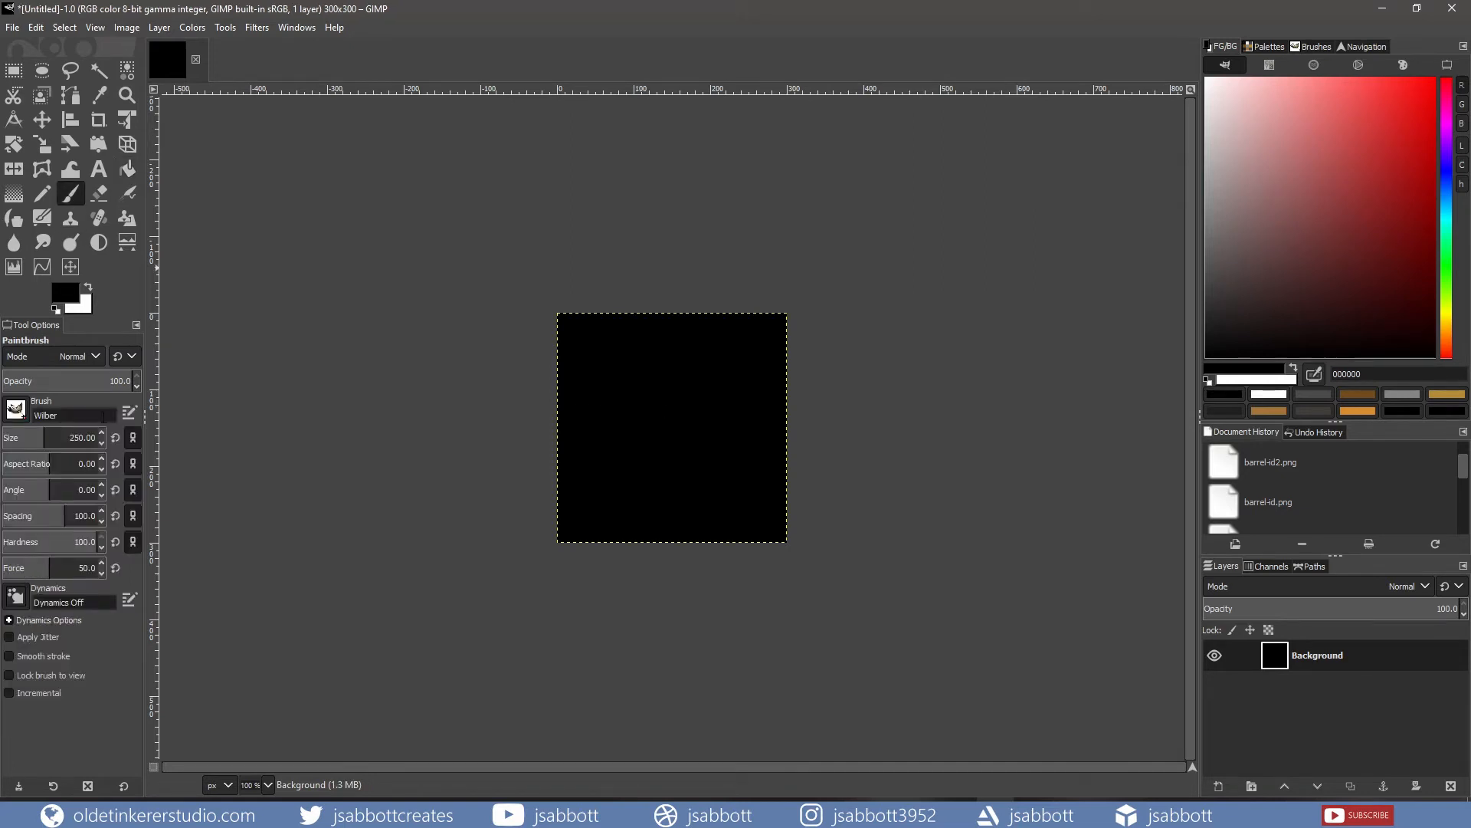
left_click(16, 410)
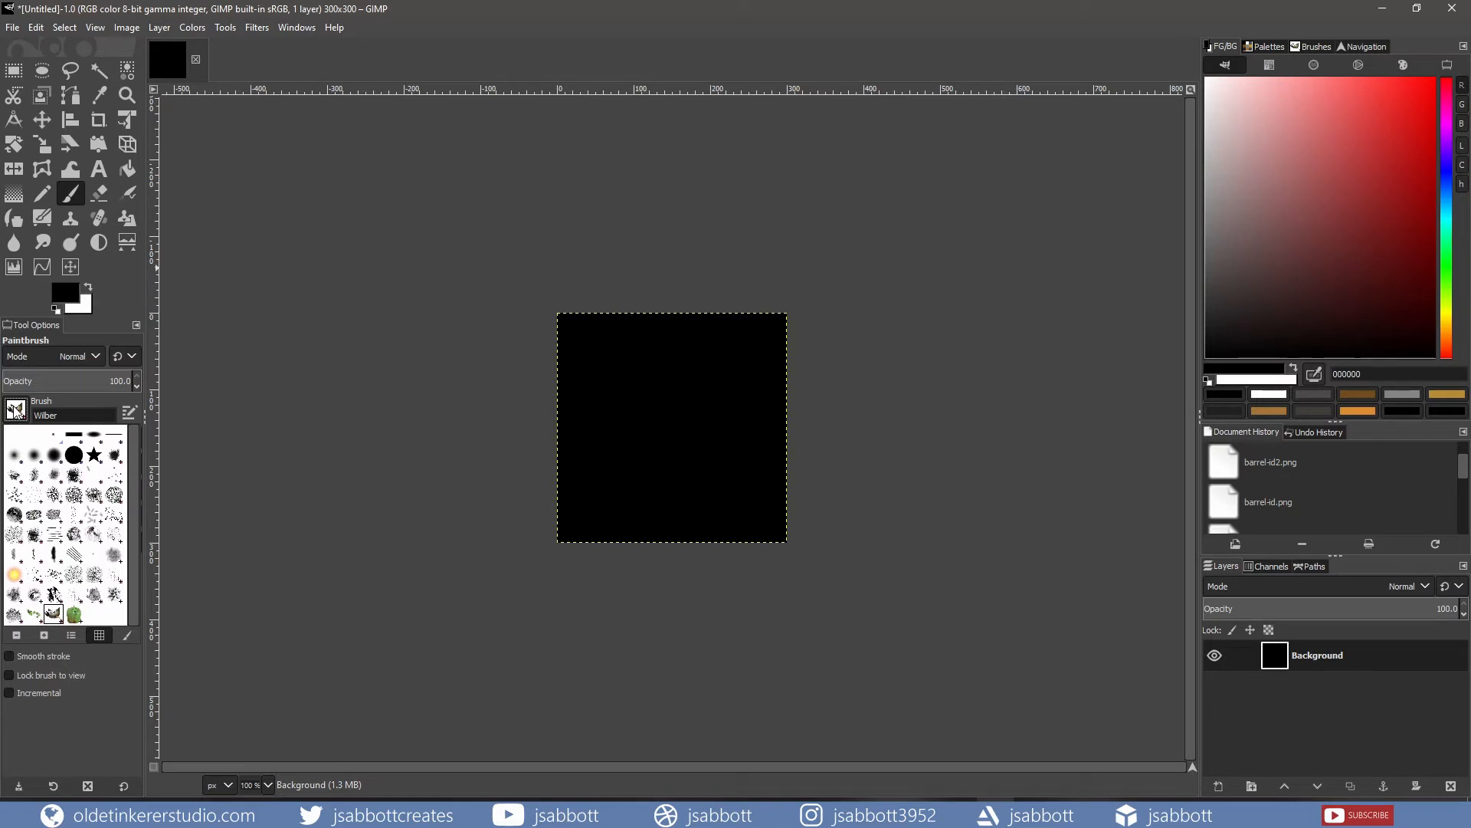
left_click(23, 511)
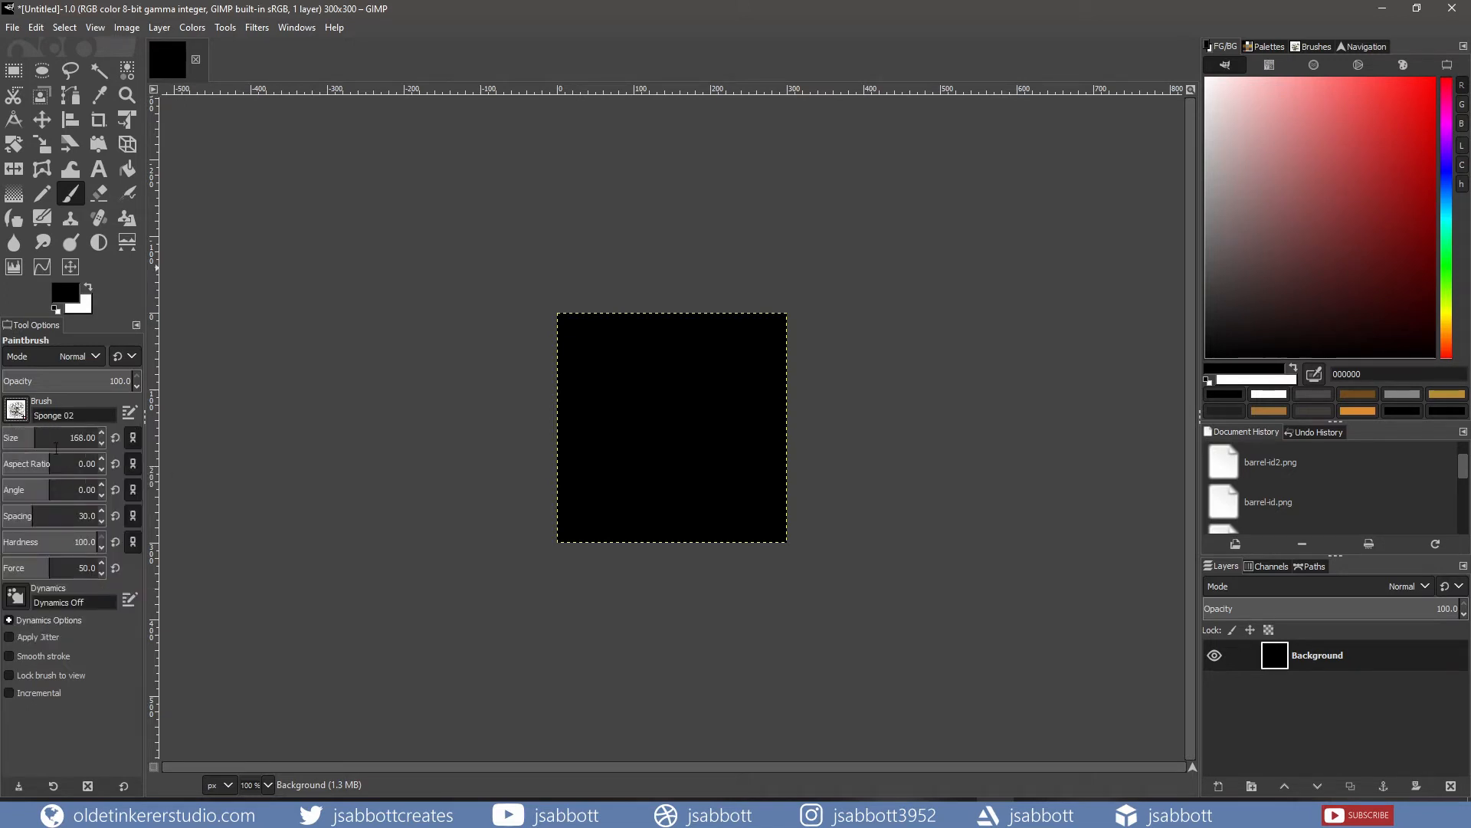
left_click_drag(40, 442, 104, 438)
type("50")
key("Return")
Step: Swap the foreground colour to white and stamp the sponge brush once at the centre of the canvas
left_click(90, 285)
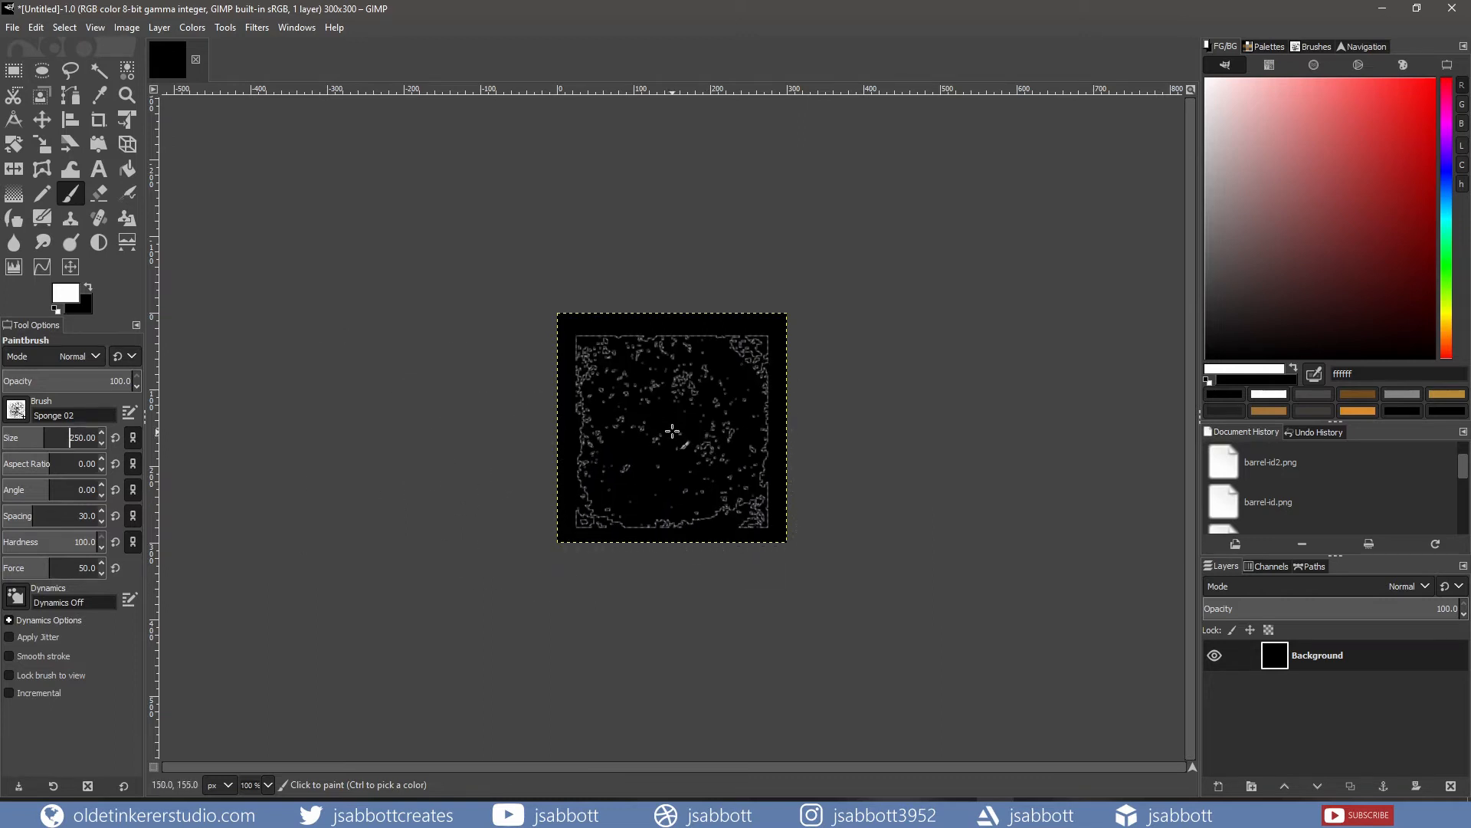
left_click(673, 429)
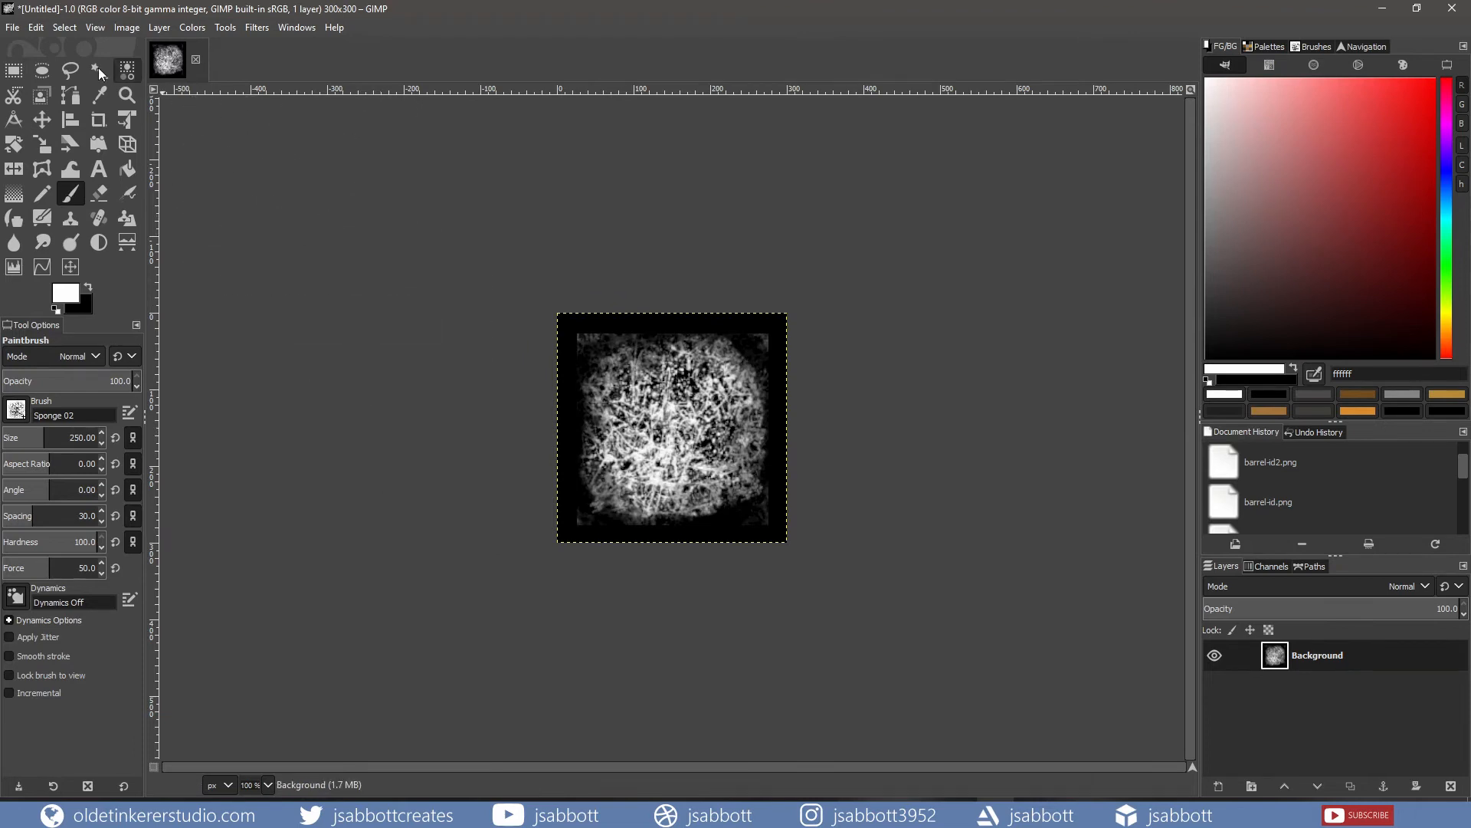
left_click(13, 28)
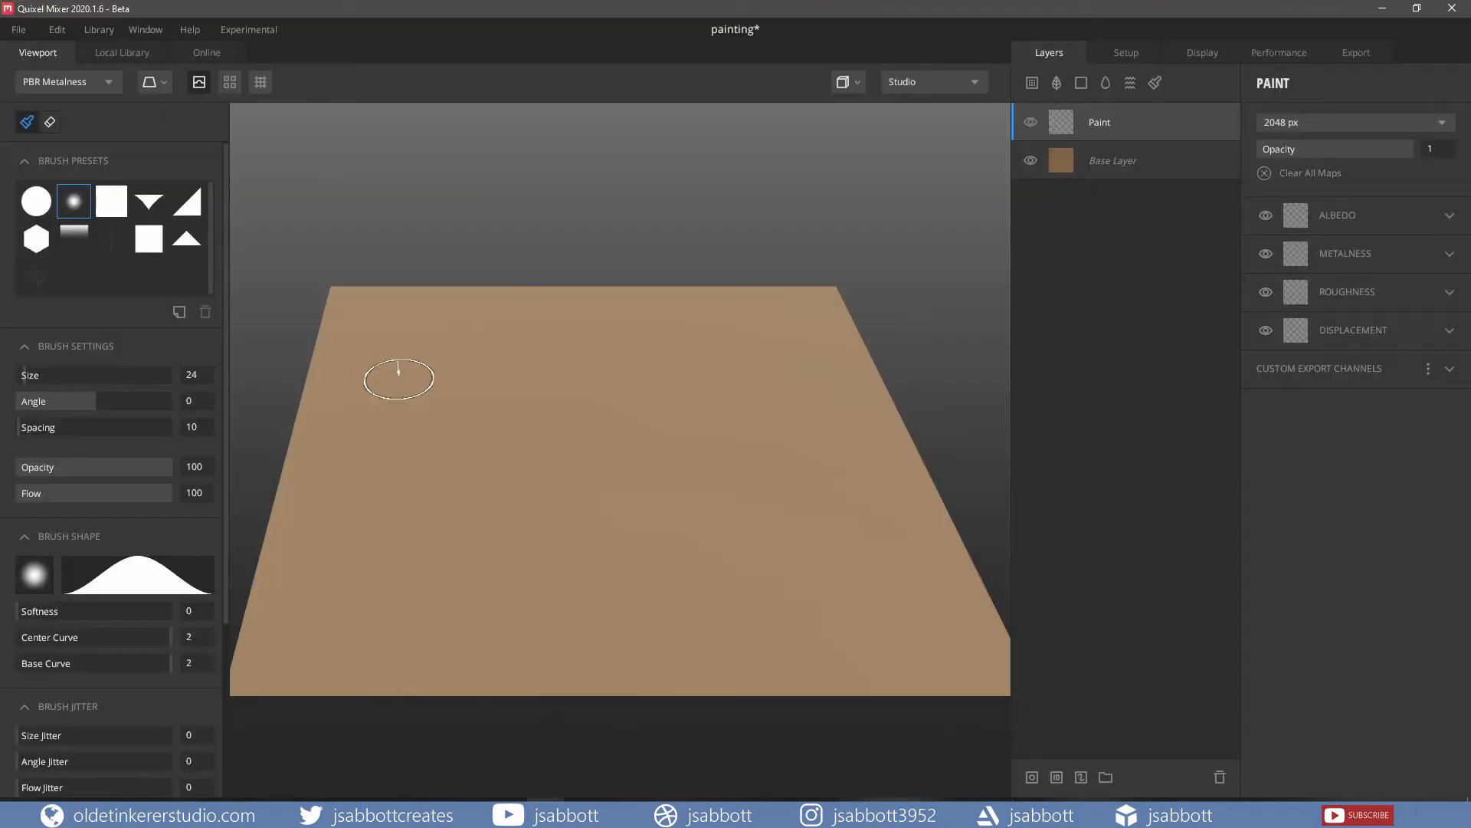
Step: In Quixel Mixer, choose the square brush preset and load the sponge image as its brush shape
left_click(113, 204)
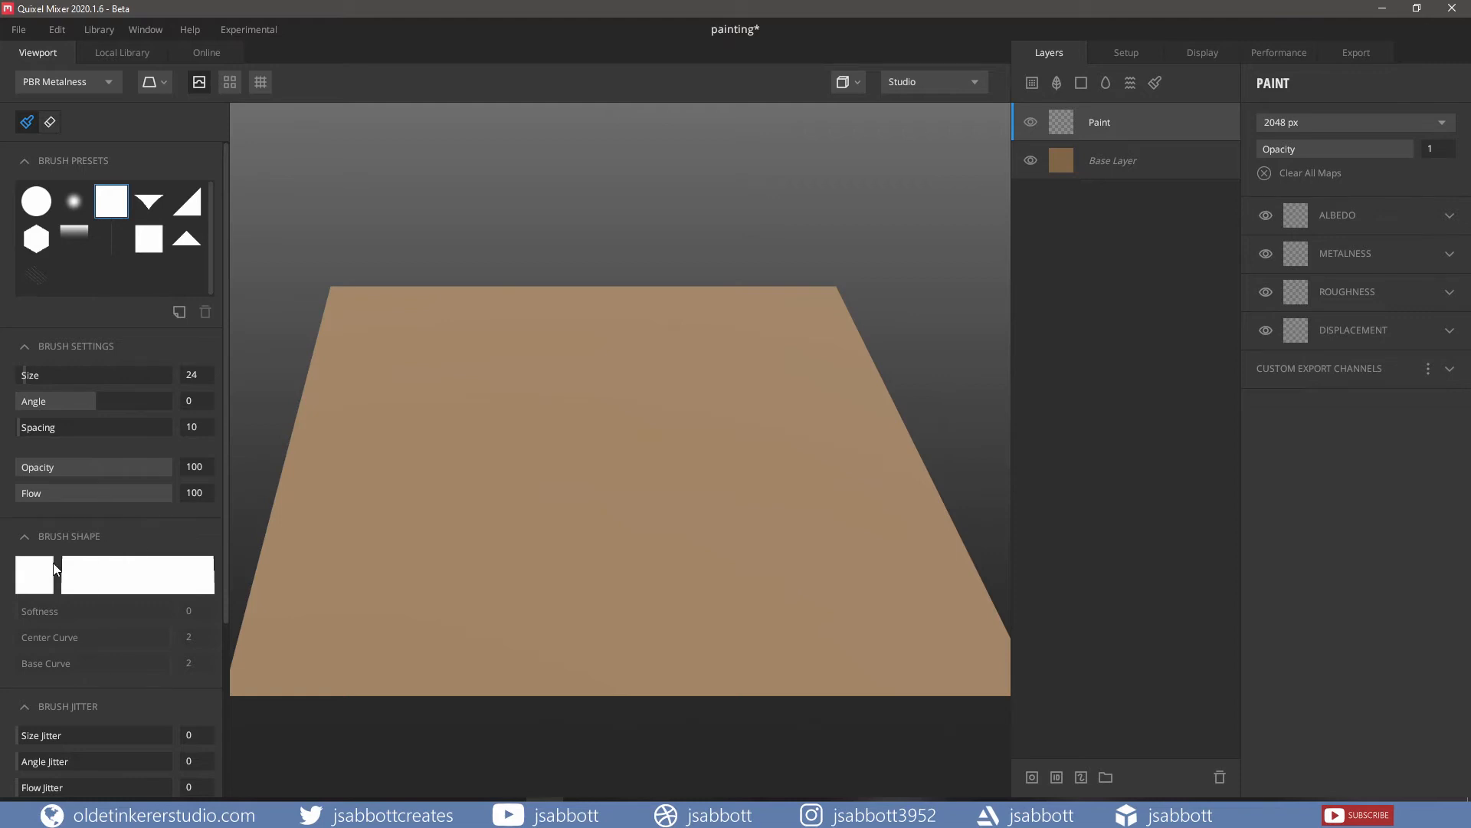
mouse_move(35, 577)
left_click(34, 576)
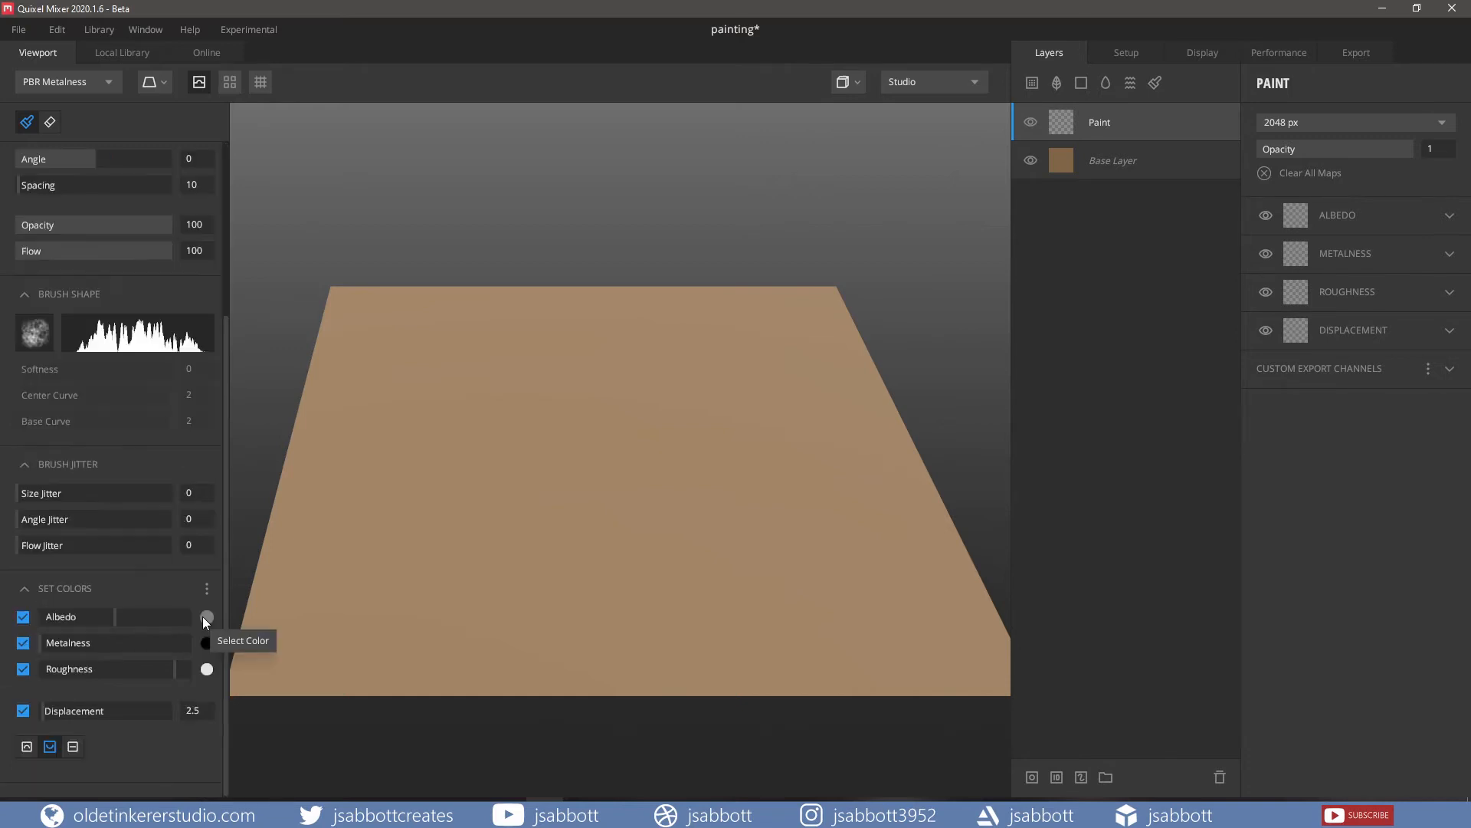
Step: Set the brush's albedo colour to teal, hex 3F8182
left_click(206, 617)
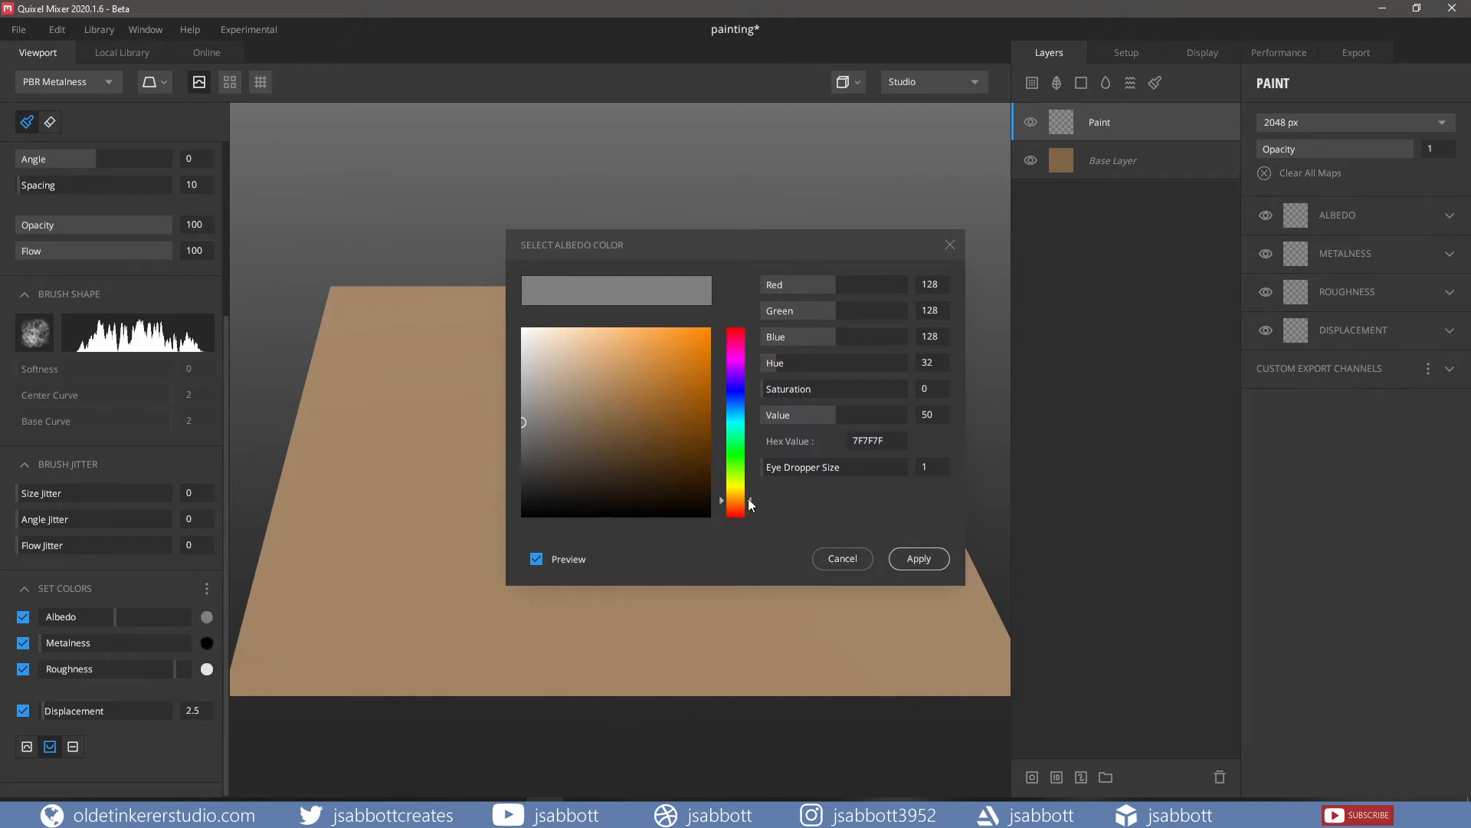
left_click_drag(748, 498, 753, 421)
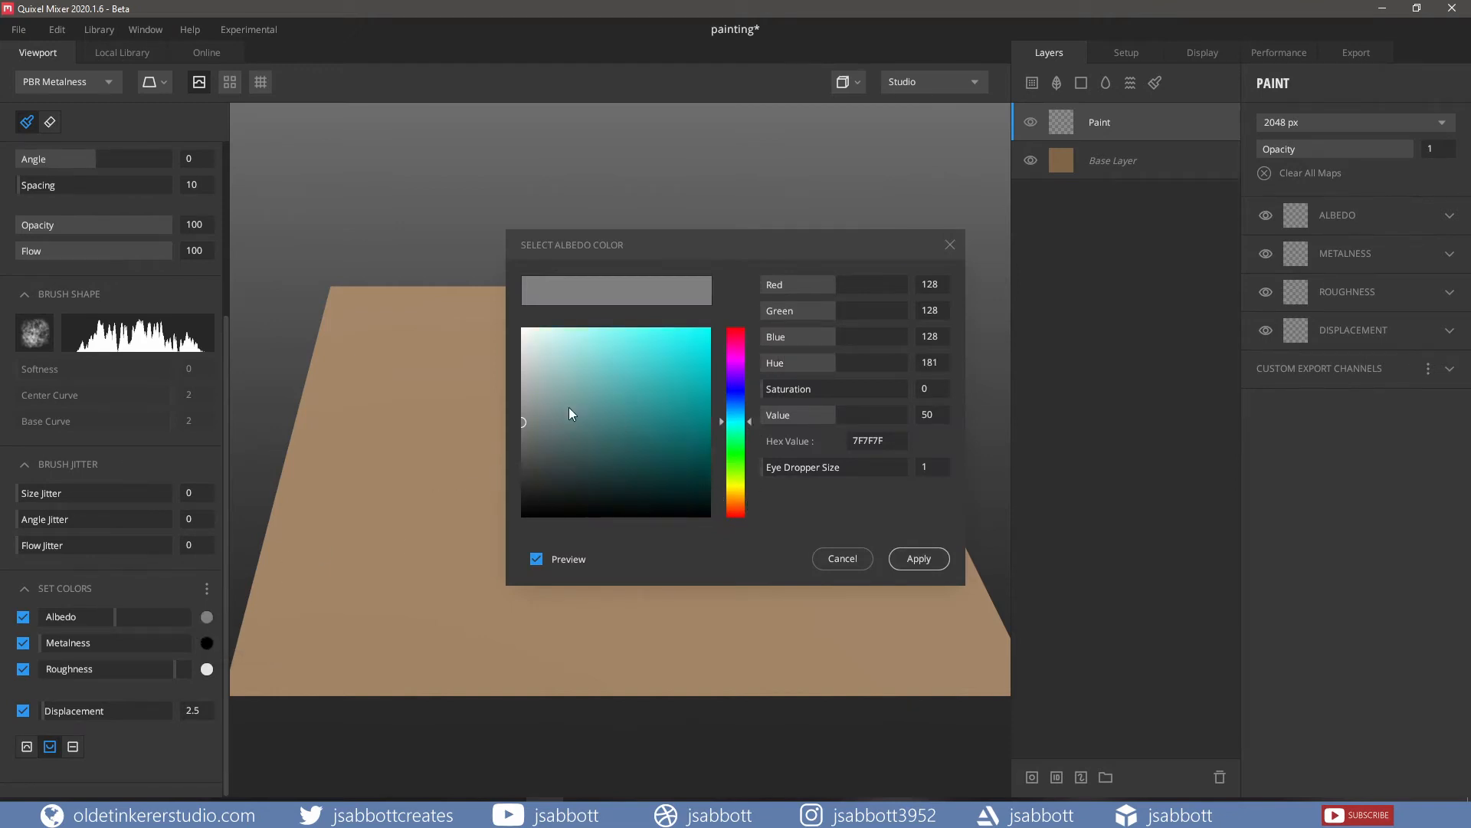
left_click_drag(570, 407, 619, 420)
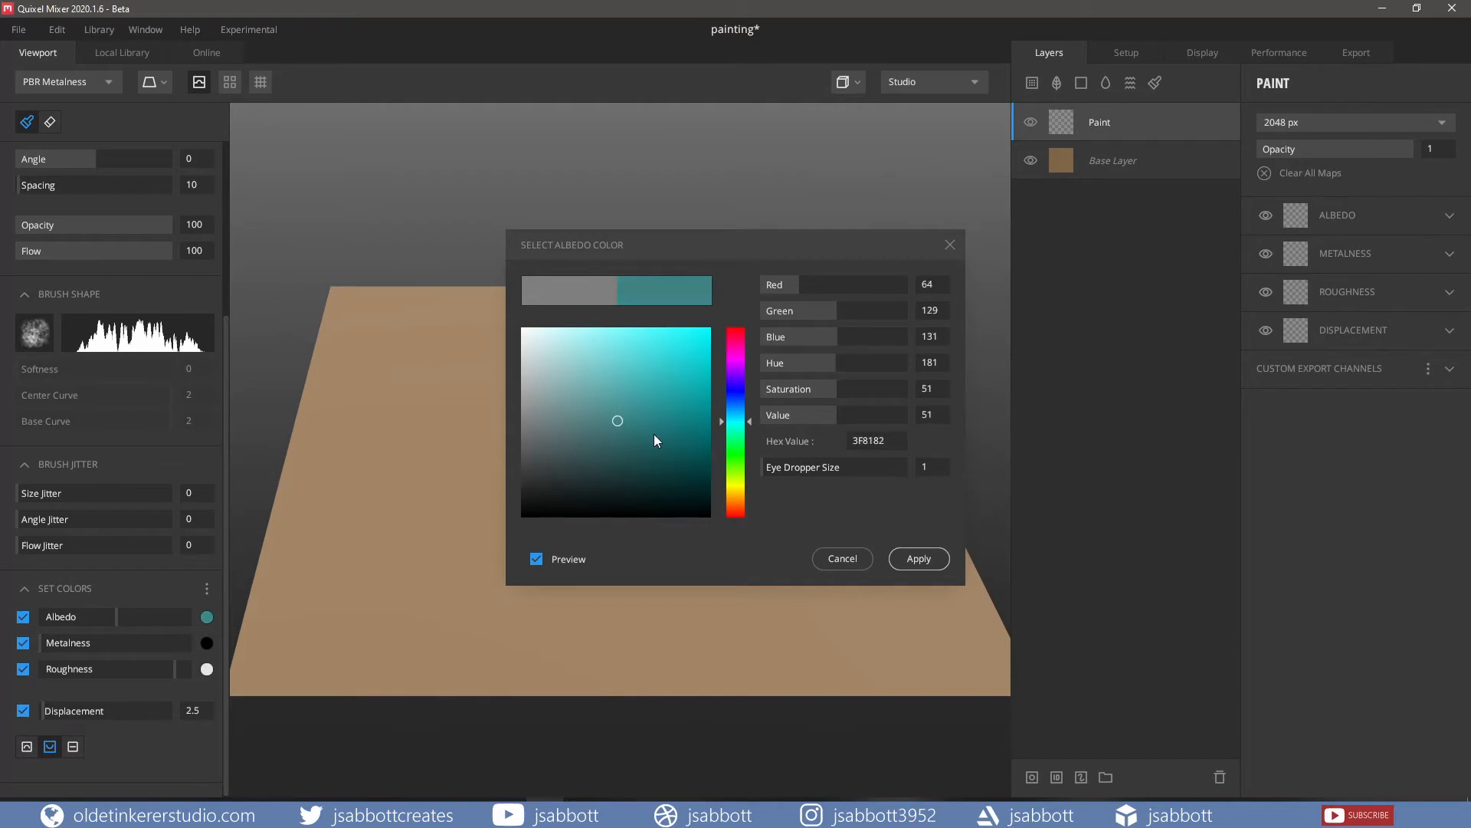
left_click(916, 559)
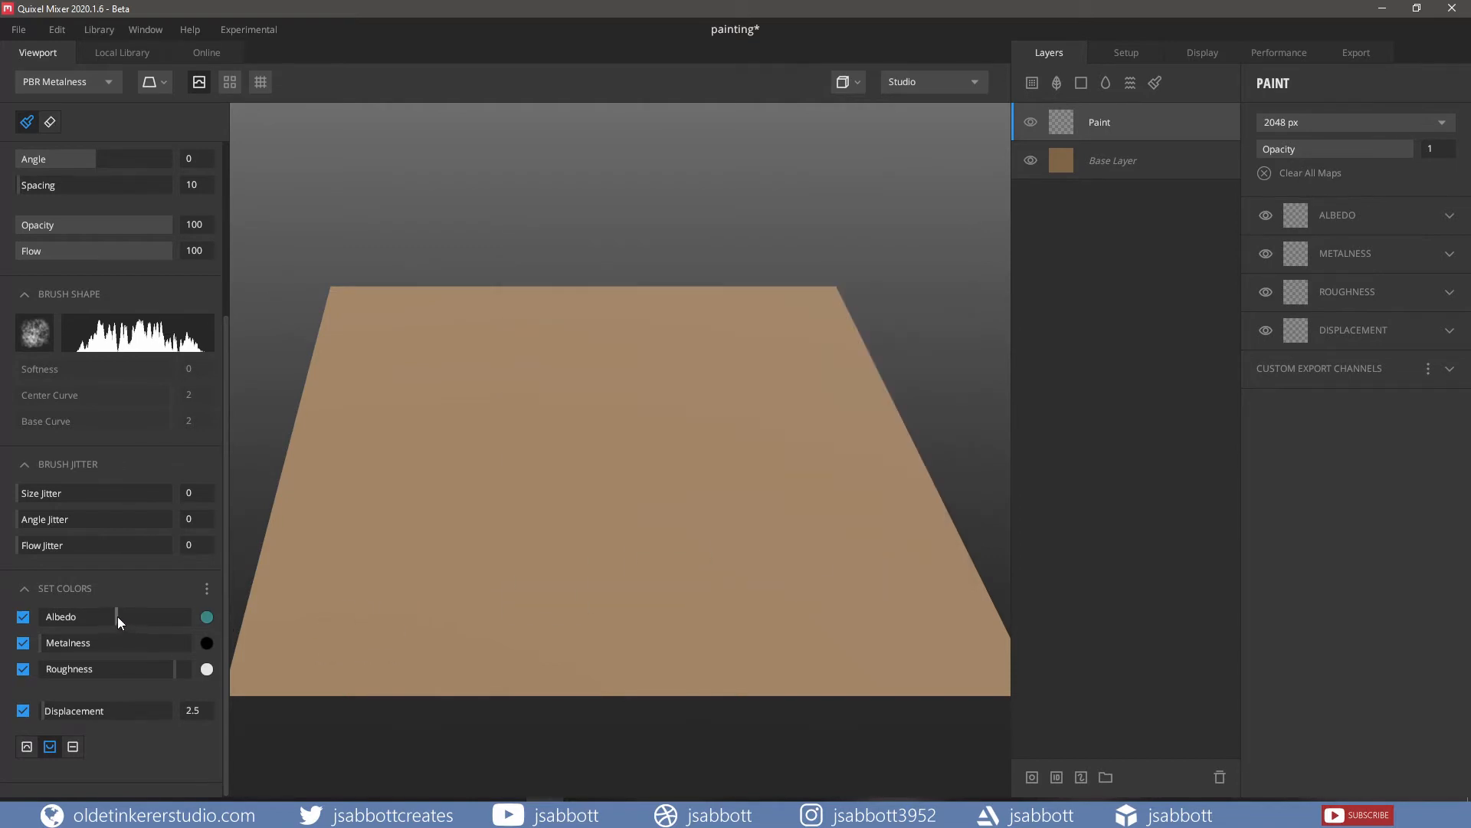
Step: Turn off metalness, roughness and displacement so that the brush paints albedo only
left_click(23, 642)
left_click(23, 668)
left_click(23, 710)
Step: Switch to the flat 2D view and stamp two overlapping sponge dabs near the plane's upper-left corner
key("2")
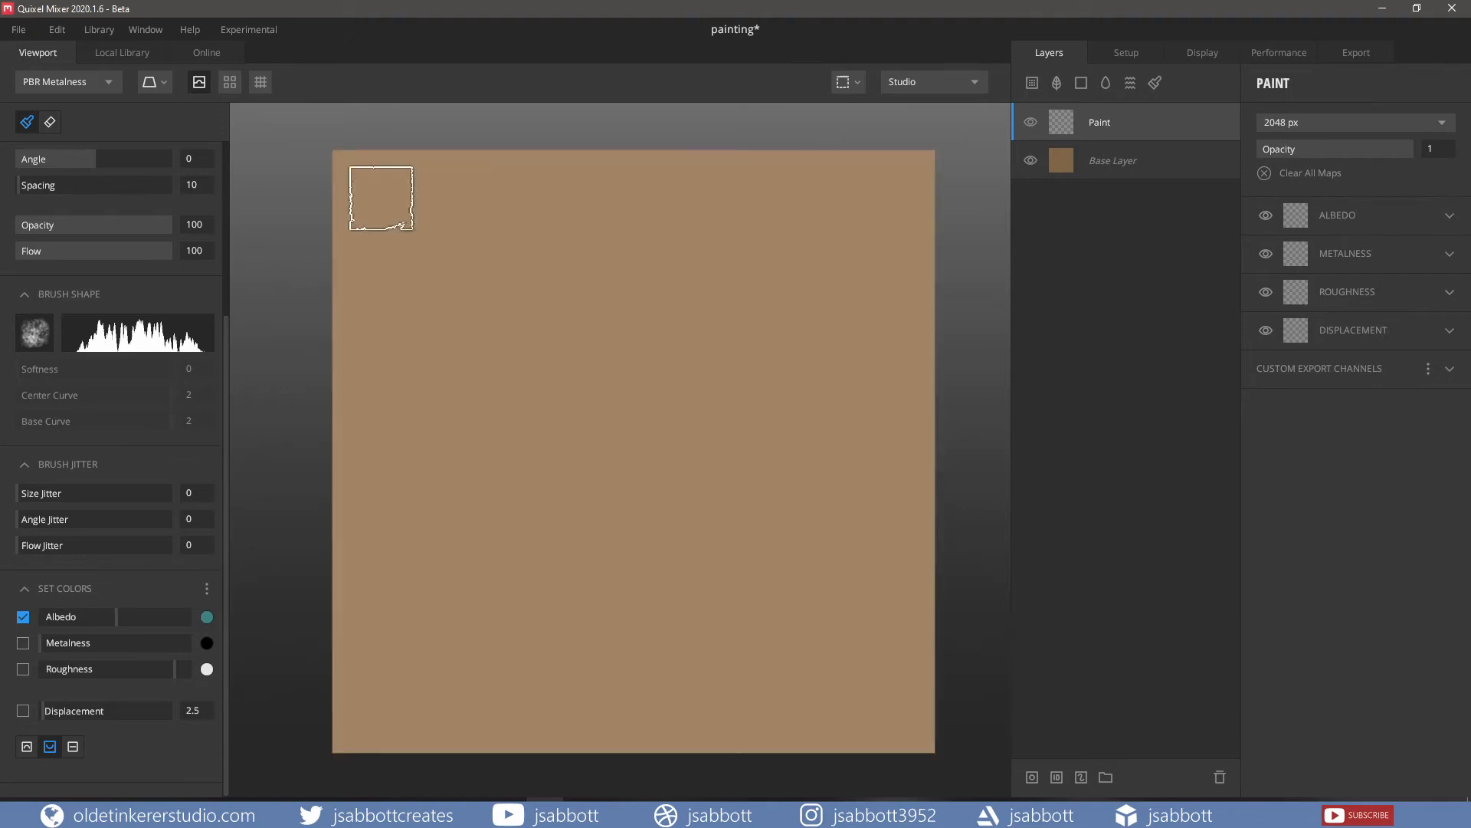
left_click(381, 198)
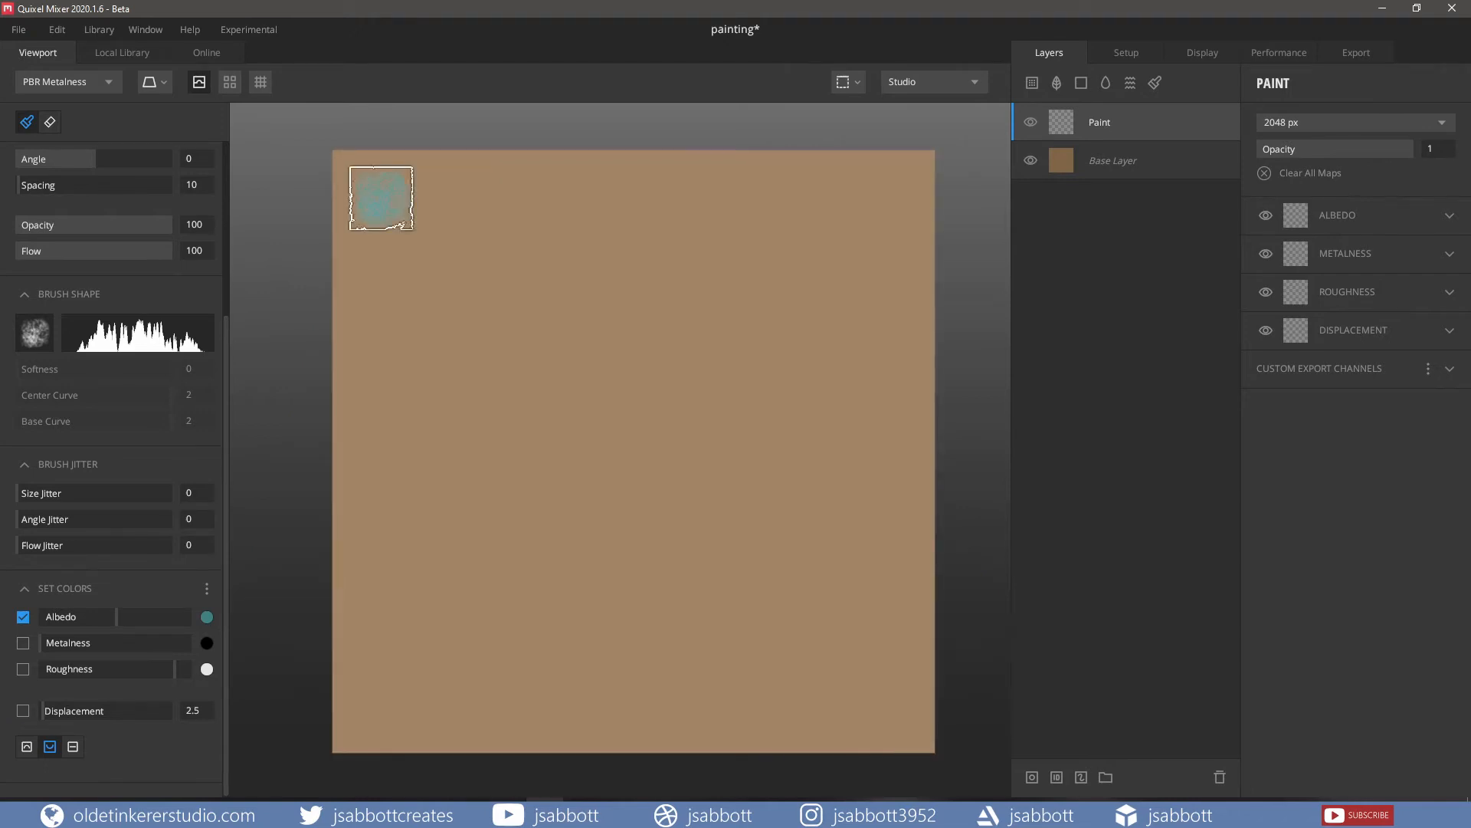
left_click(379, 242)
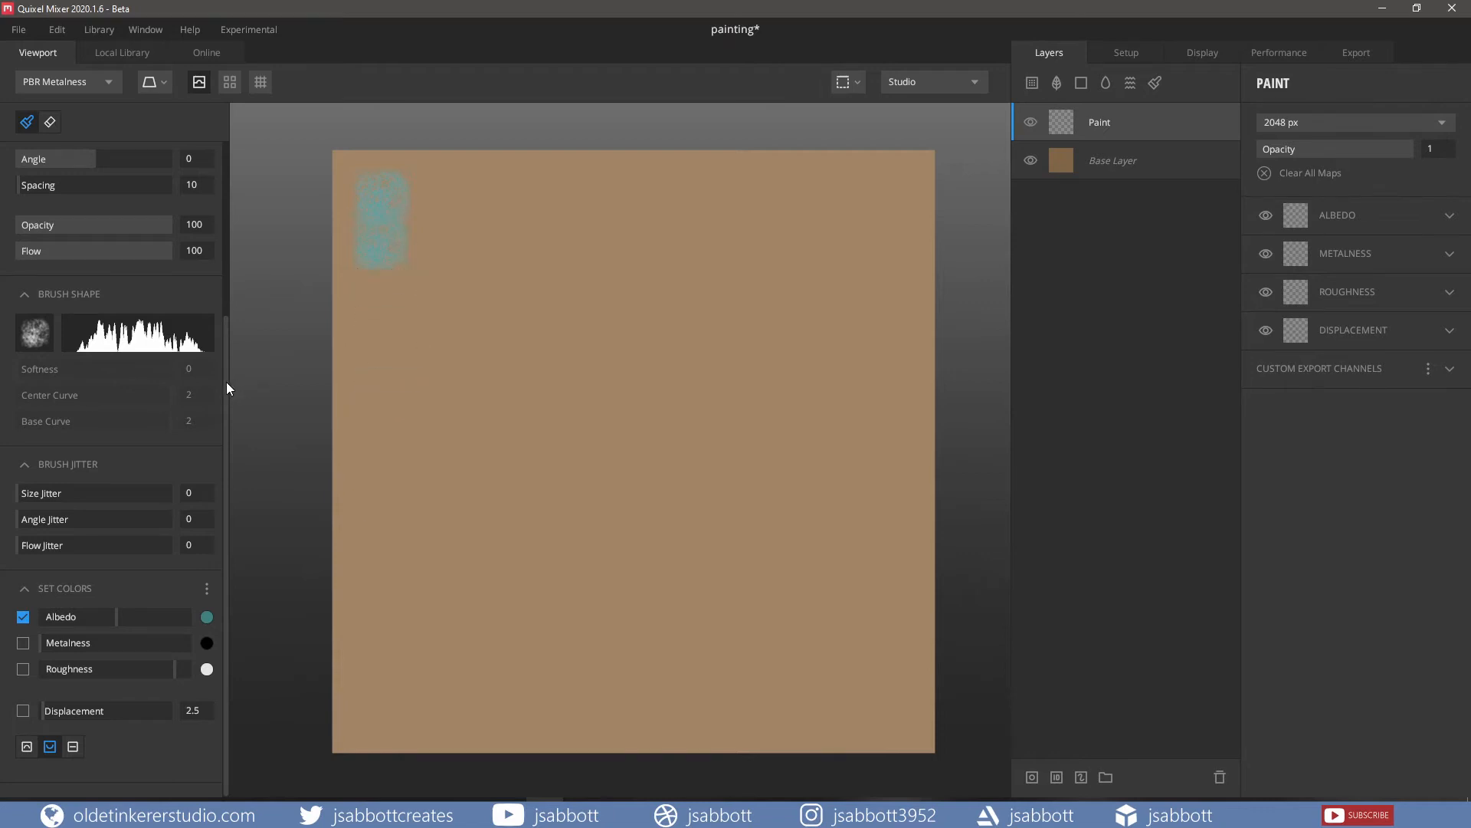
Step: Save the current brush as a new preset named sponge
left_click_drag(227, 381, 242, 201)
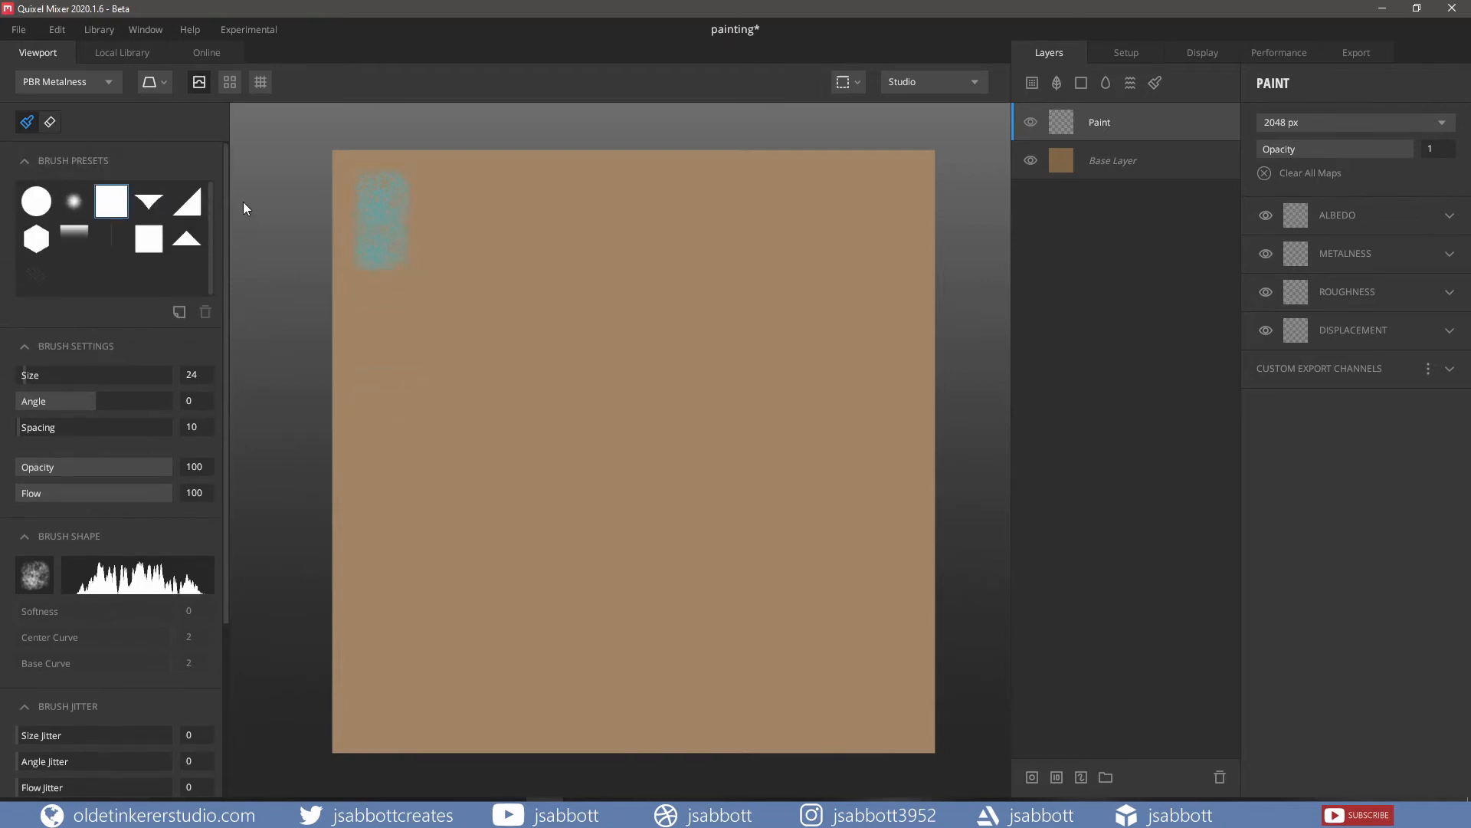
left_click(179, 312)
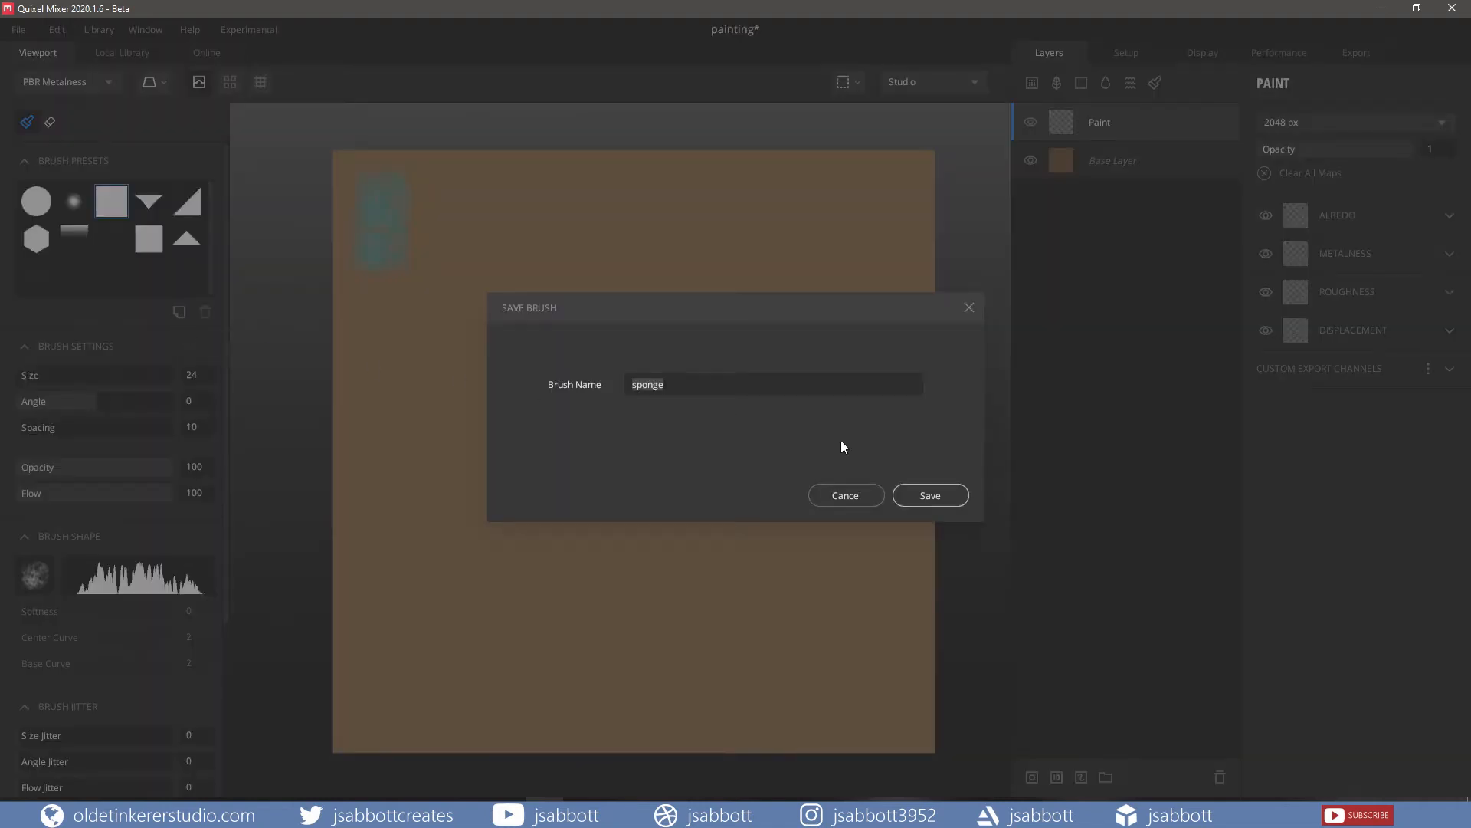
left_click(922, 495)
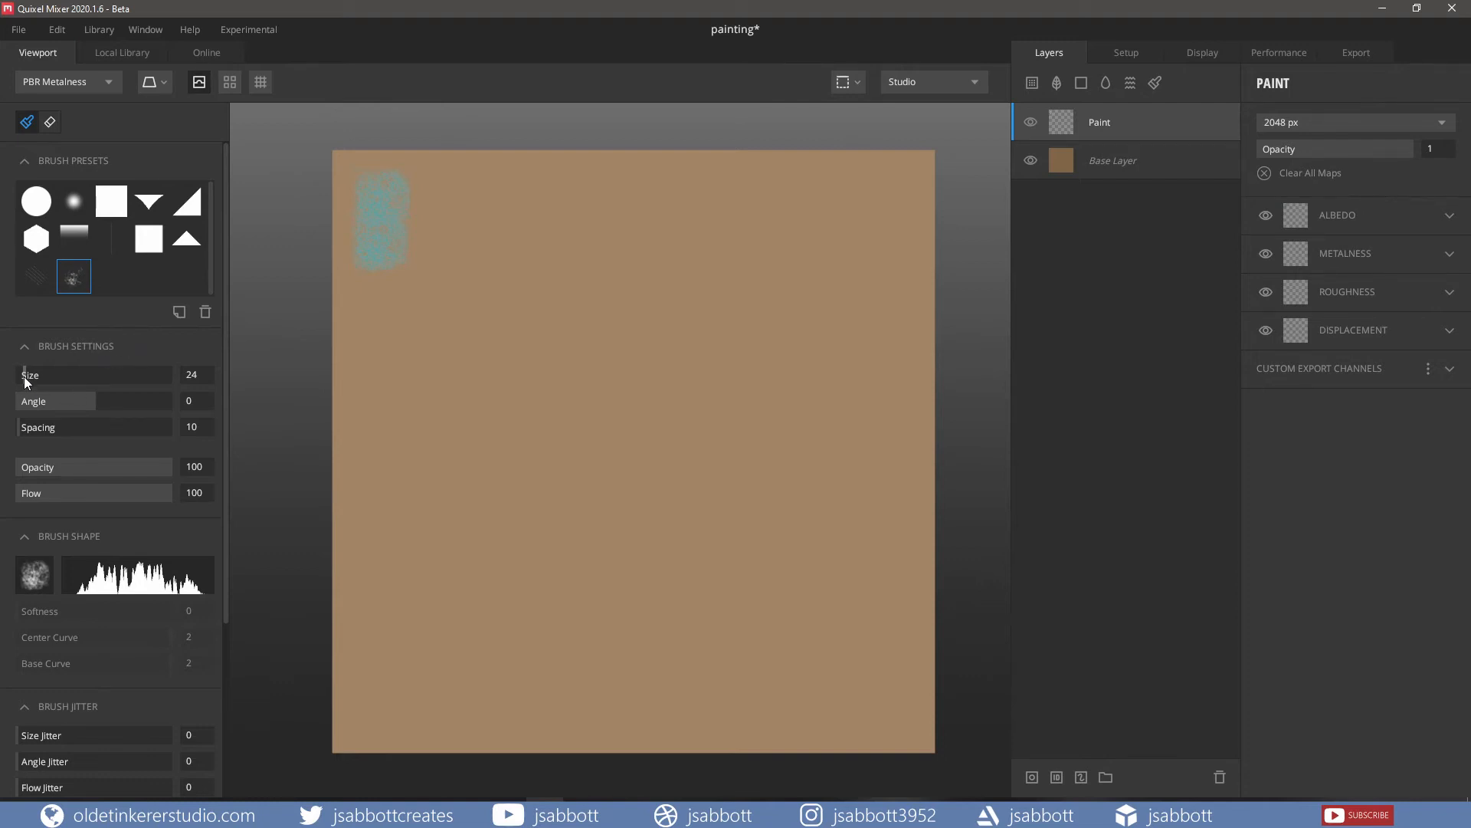
Step: Reduce the brush size to about 9 and stamp two small dabs side by side below the sponge patch
mouse_move(24, 378)
left_mouse_down()
mouse_move(45, 374)
mouse_move(20, 375)
left_mouse_up()
left_click(367, 298)
left_click(393, 299)
Step: Test a brush angle of about 77 and a spacing of 204, stamping small dabs below the earlier ones
left_click_drag(95, 396, 129, 398)
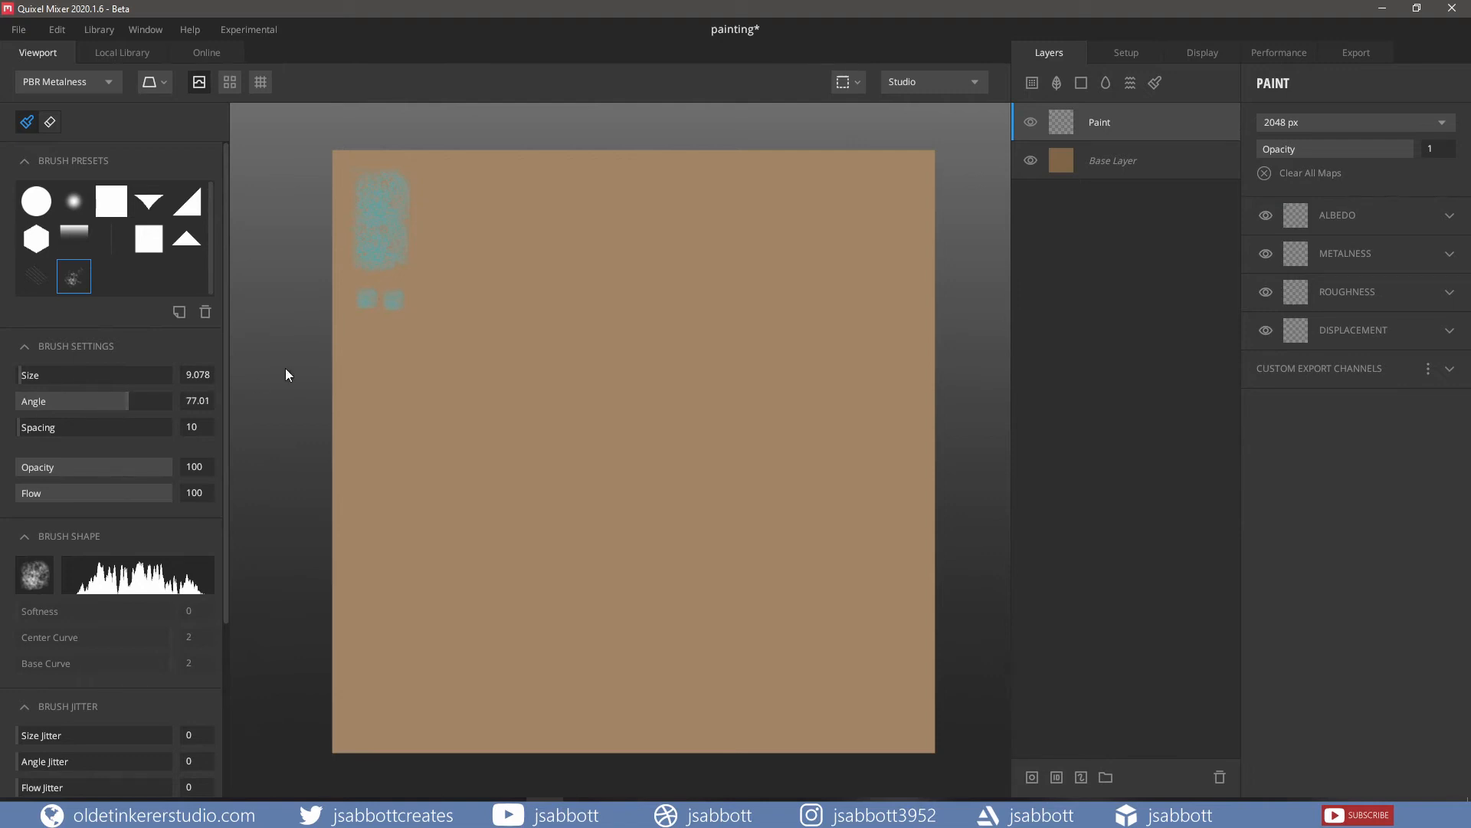
left_click(366, 334)
mouse_move(20, 431)
left_mouse_down()
mouse_move(81, 426)
mouse_move(48, 426)
left_mouse_up()
left_click(361, 367)
left_click(391, 413)
Step: Test the brush at opacity 60 with a dab beside the lowest one, restore opacity to 100, and try a flow of about 58
left_click_drag(172, 466, 110, 467)
left_click(354, 415)
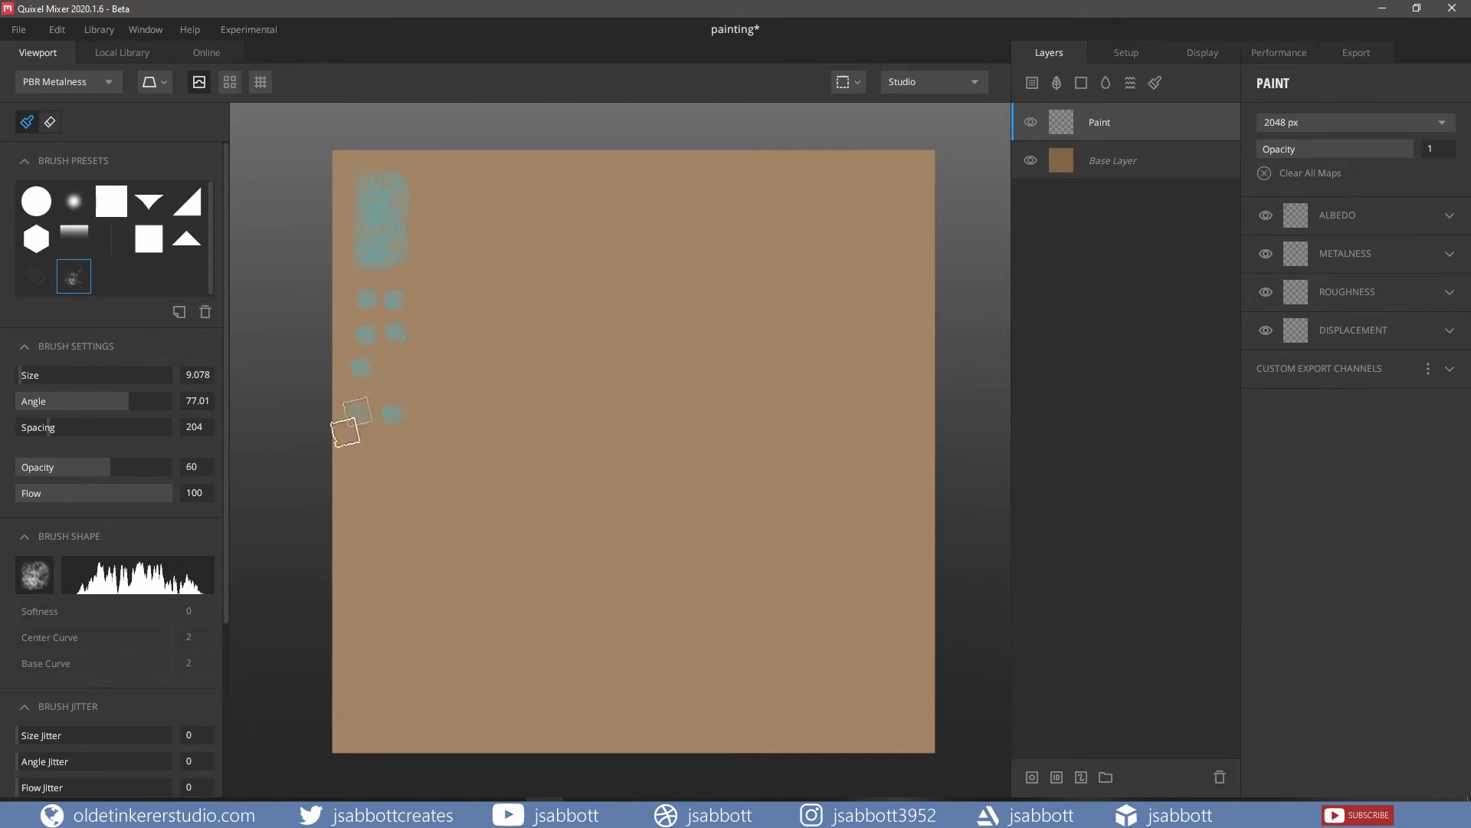
left_click_drag(111, 467, 172, 493)
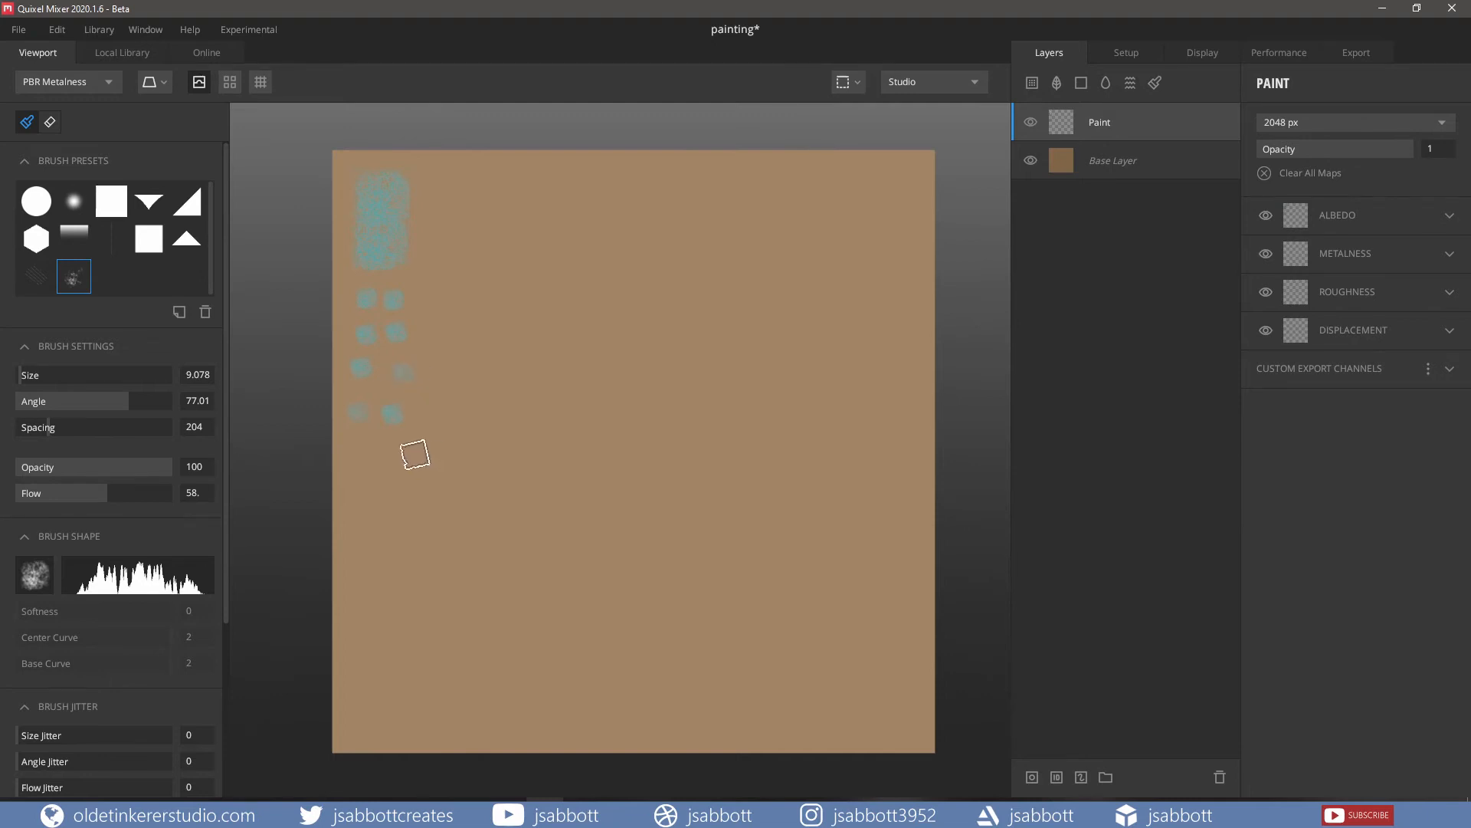
left_click_drag(107, 499, 138, 500)
Step: Choose the hard round brush preset and stamp one dab to the right of the sponge patch
scroll(153, 358, "down", 2)
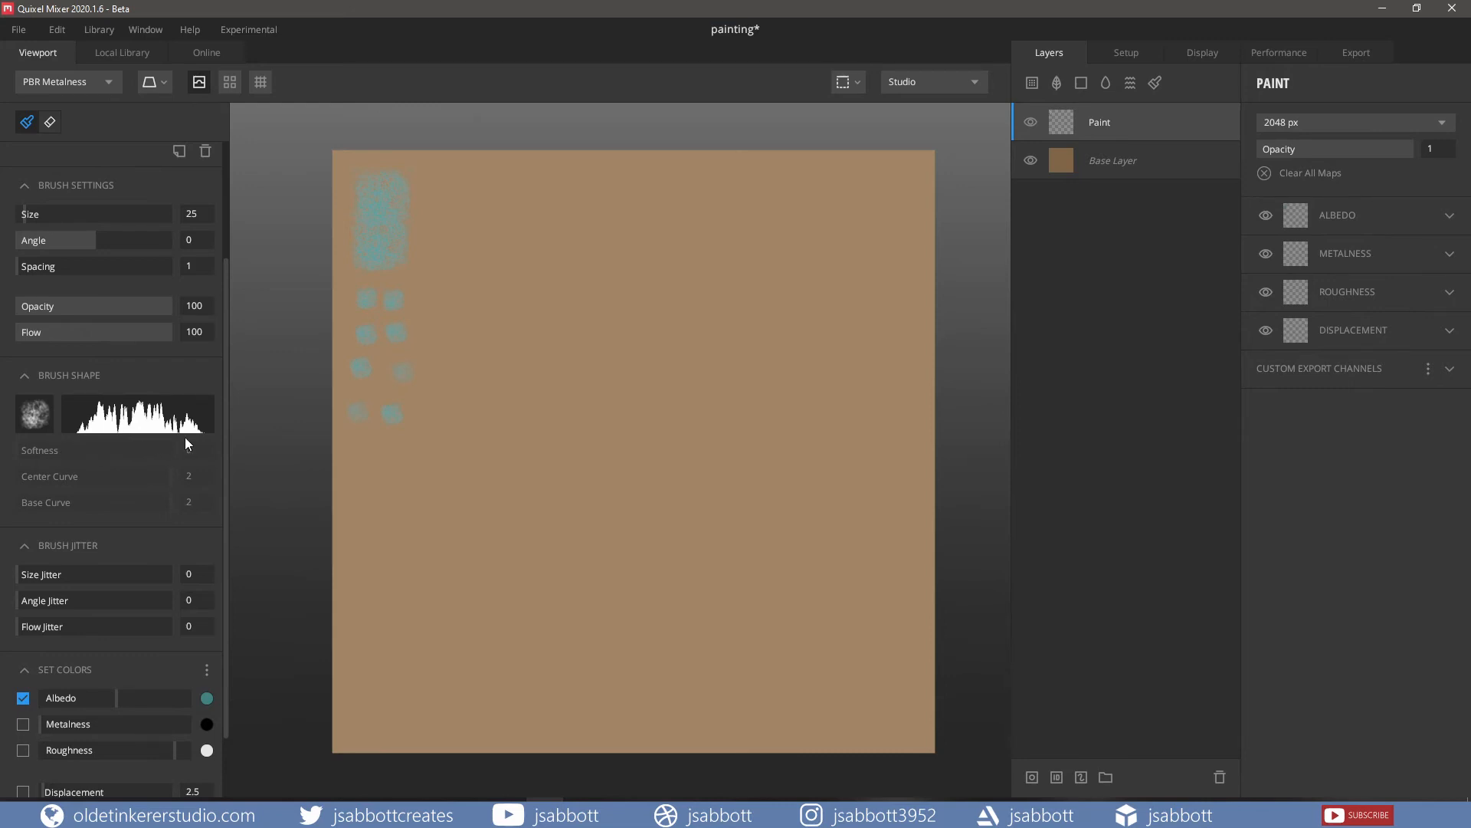
left_click_drag(225, 433, 218, 318)
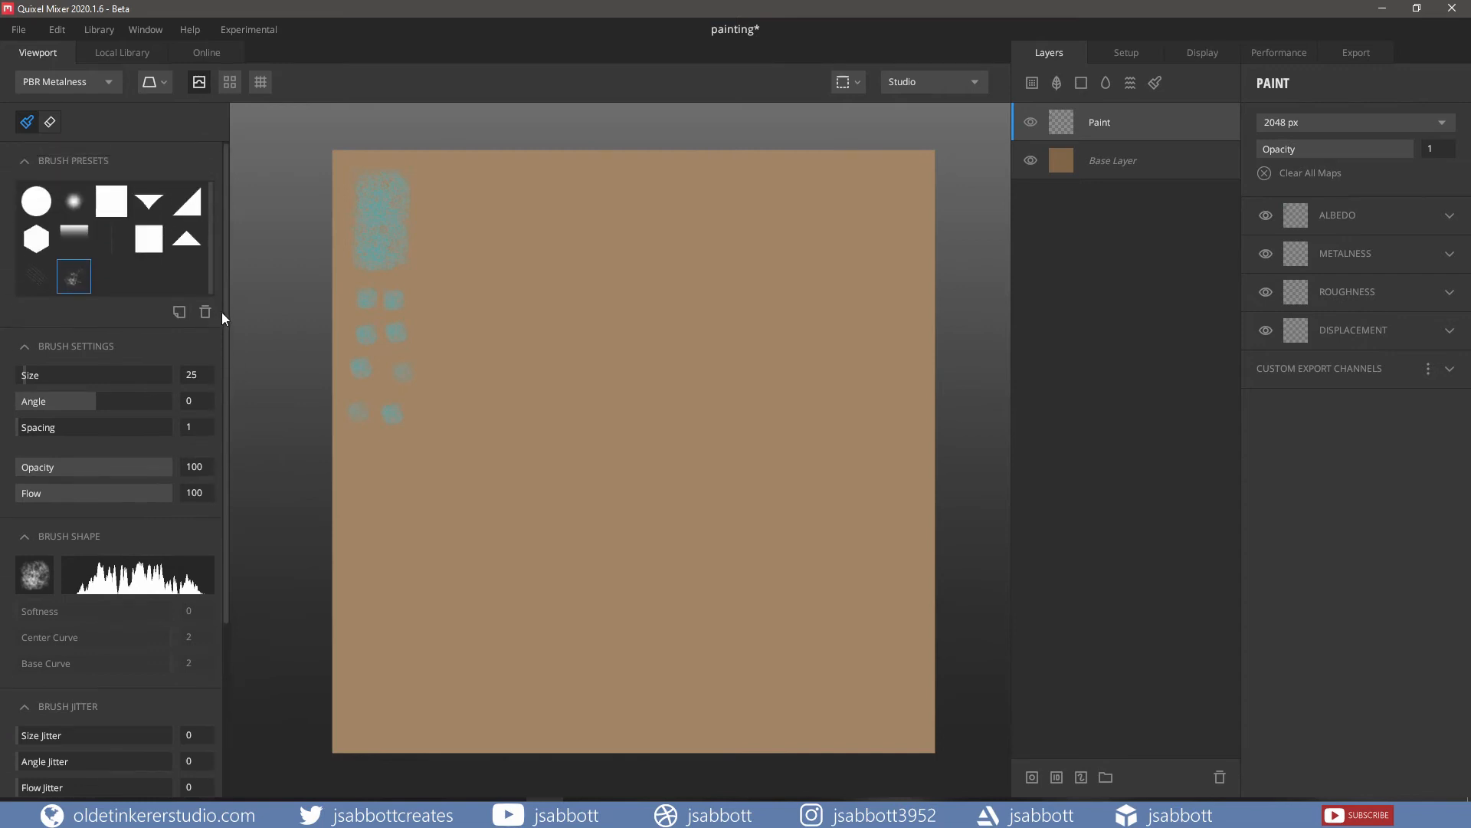
left_click(37, 203)
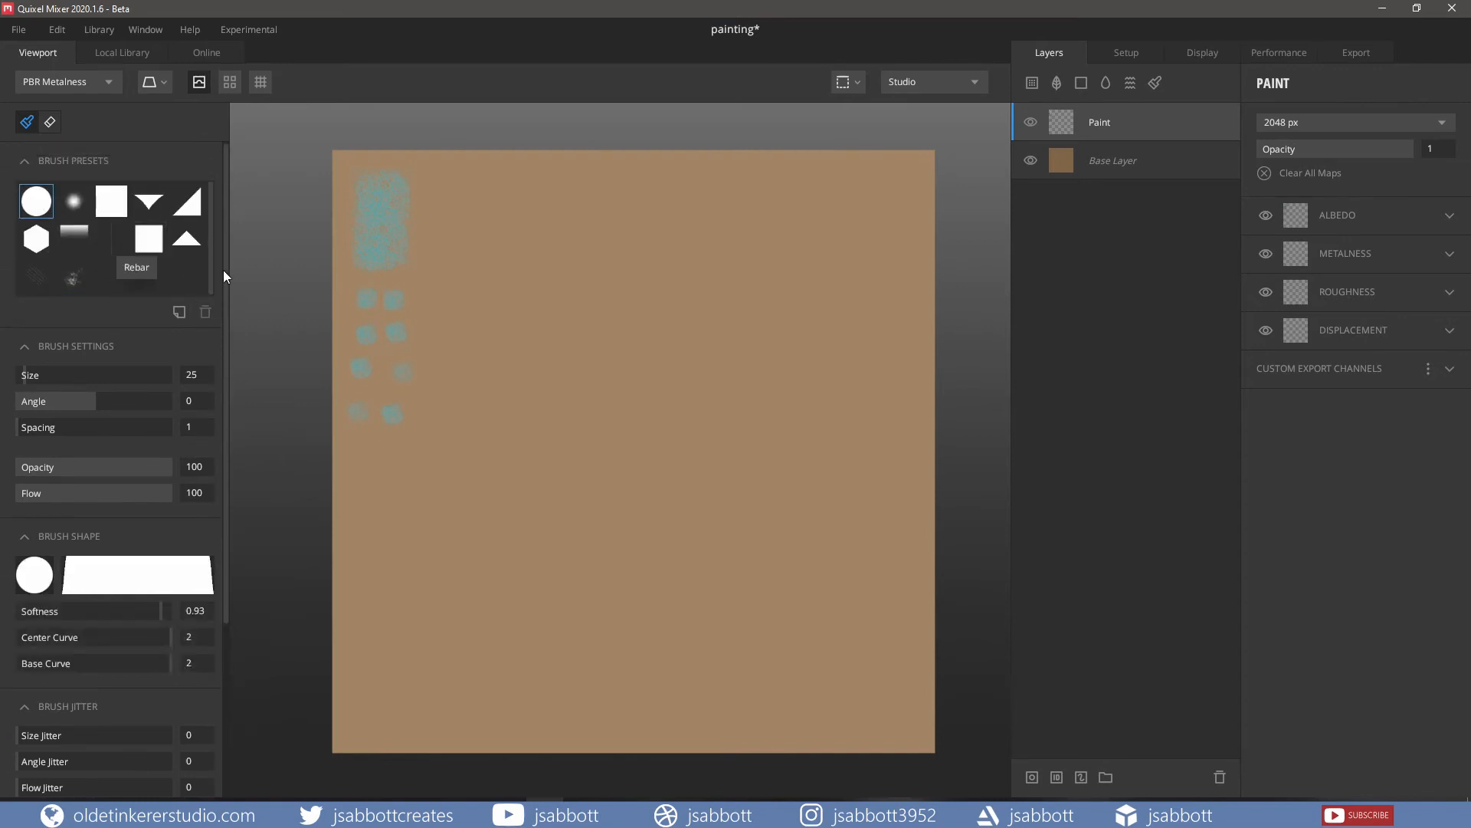
left_click_drag(223, 271, 228, 420)
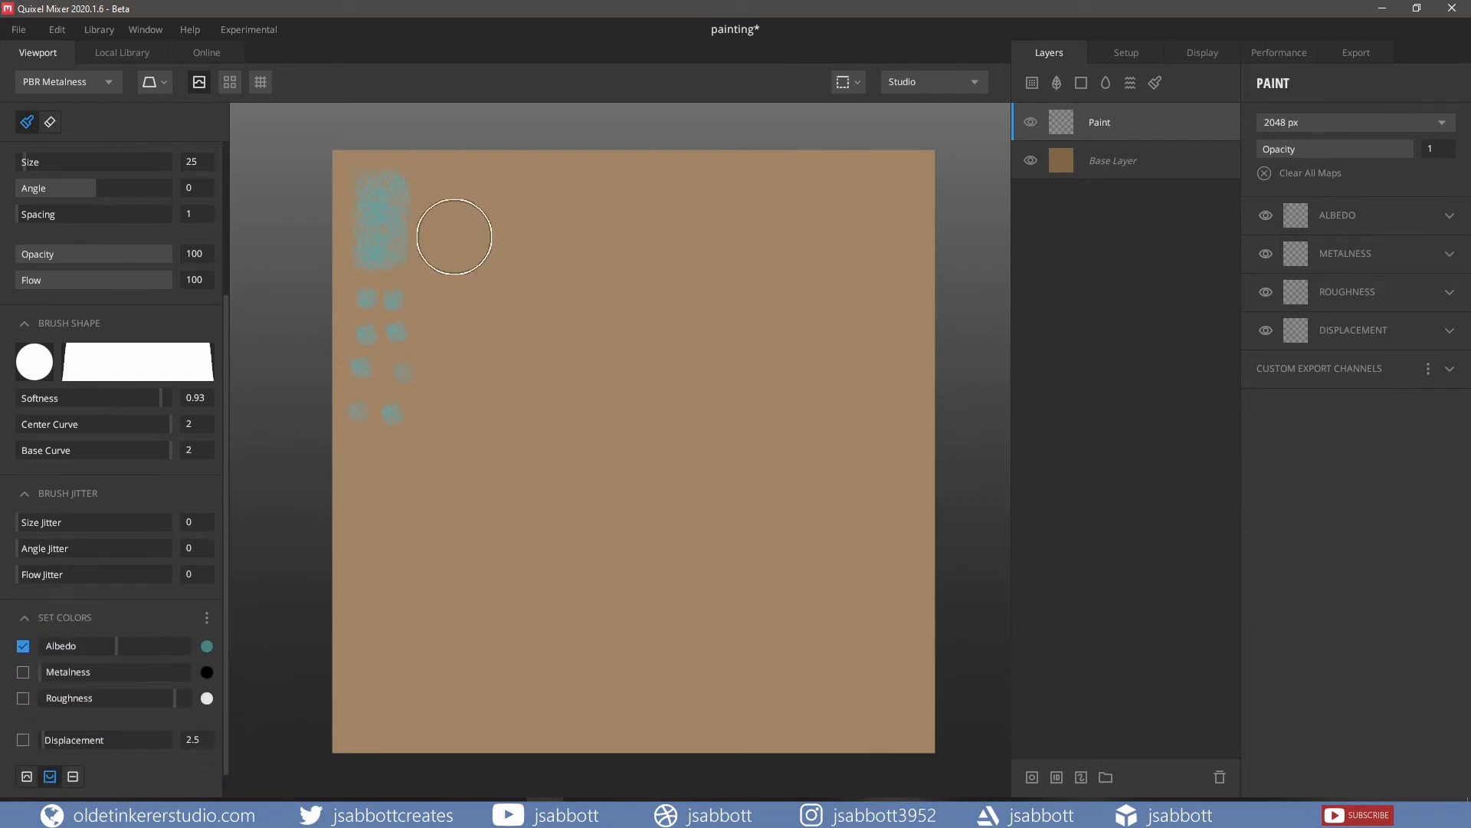
left_click(472, 204)
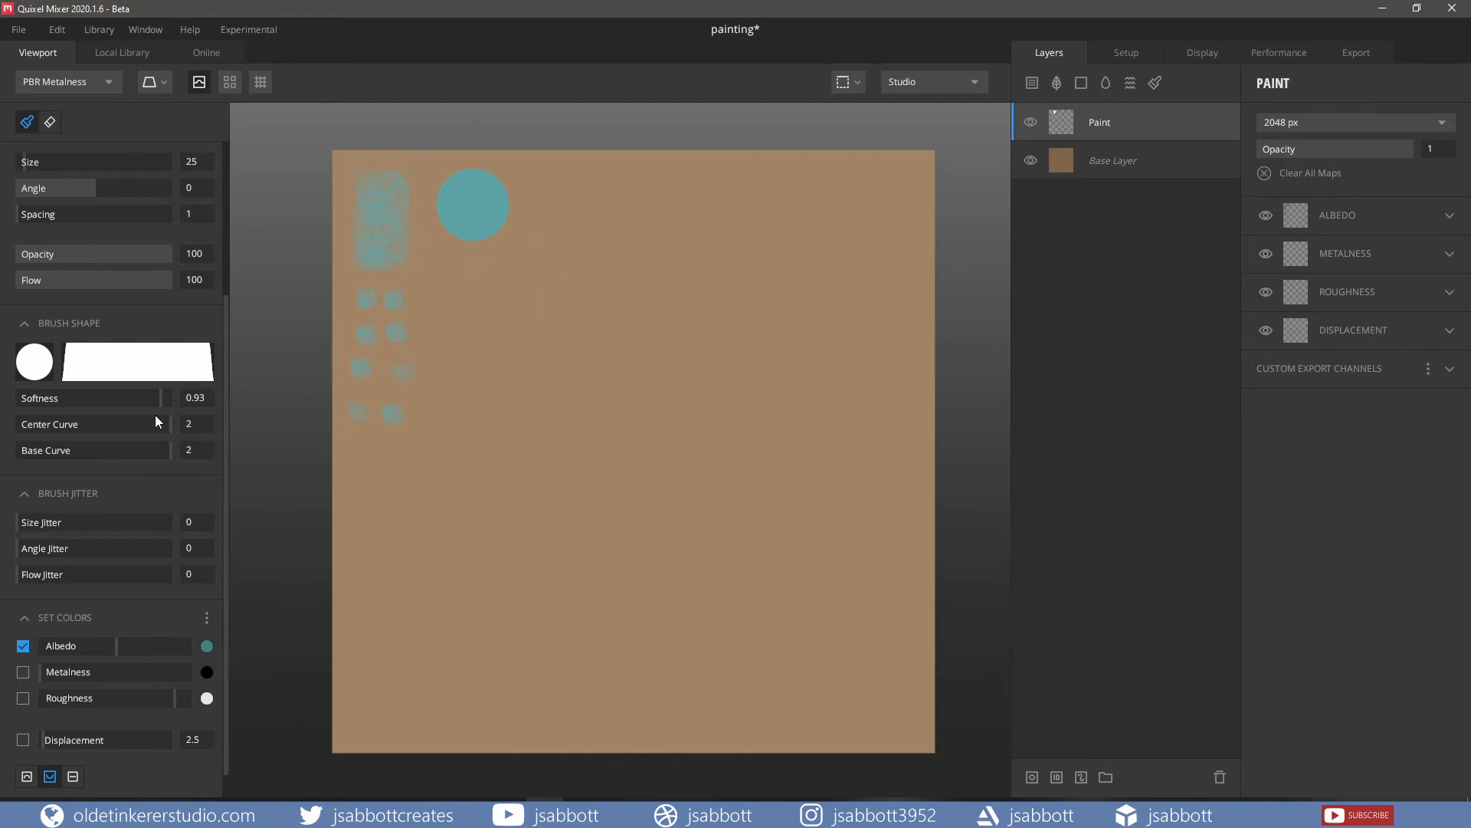
Step: Reduce the brush softness to 0.45, center curve to 1.59 and base curve to 1.45, stamping a dab below the hard round one after each change
left_click_drag(158, 398, 85, 399)
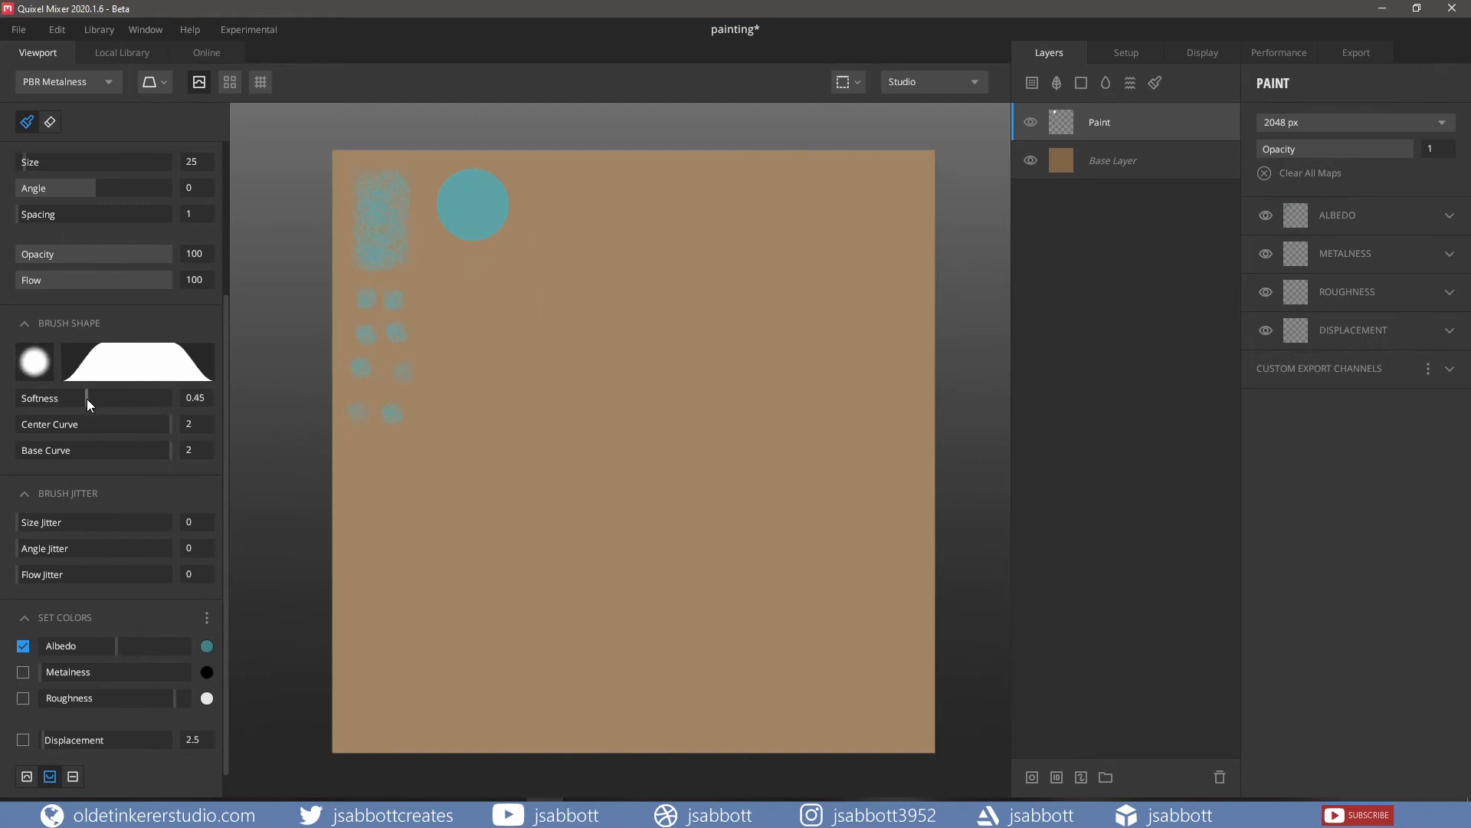
left_click(474, 293)
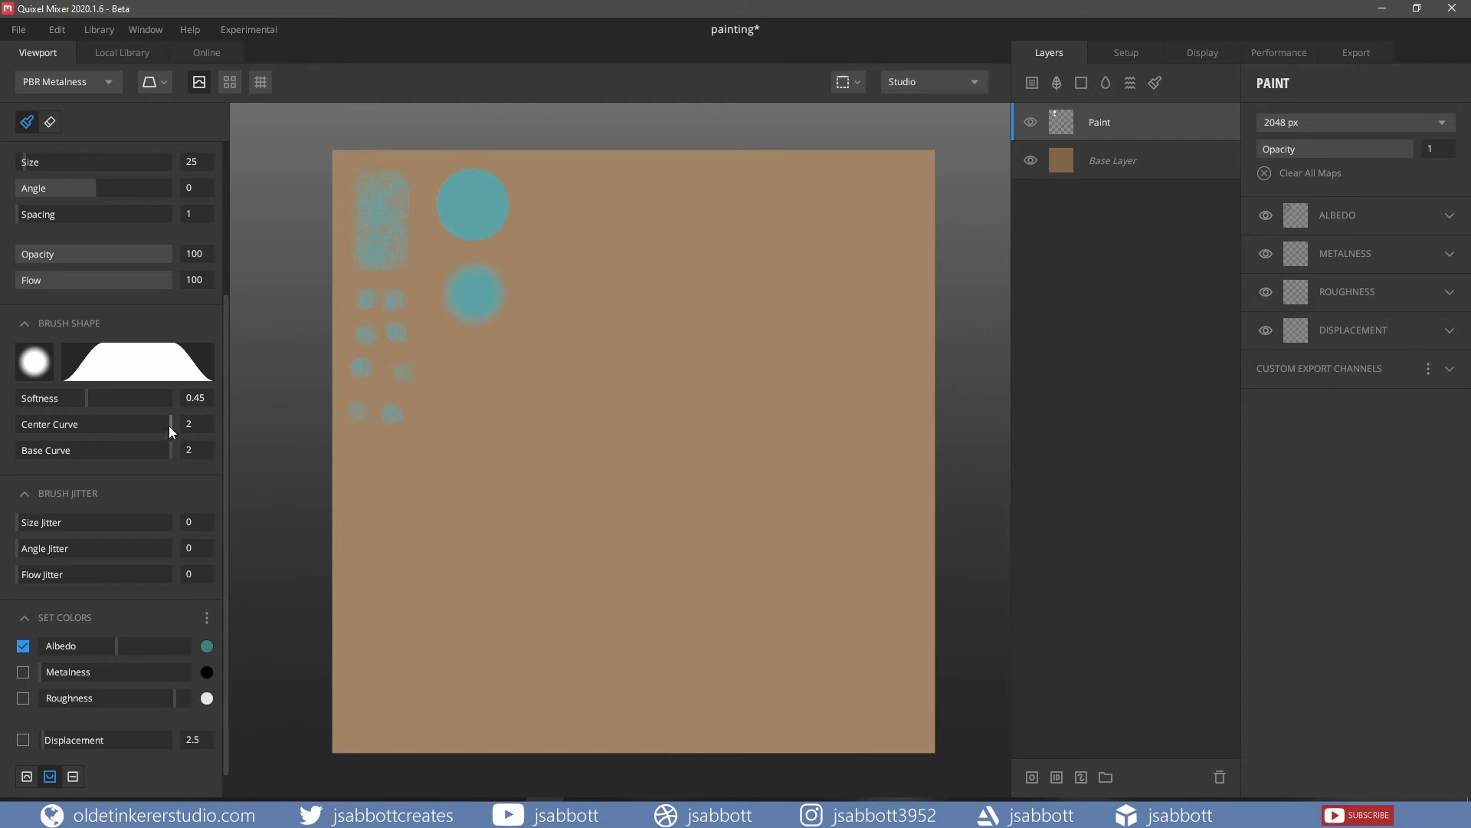
left_click_drag(169, 426, 109, 426)
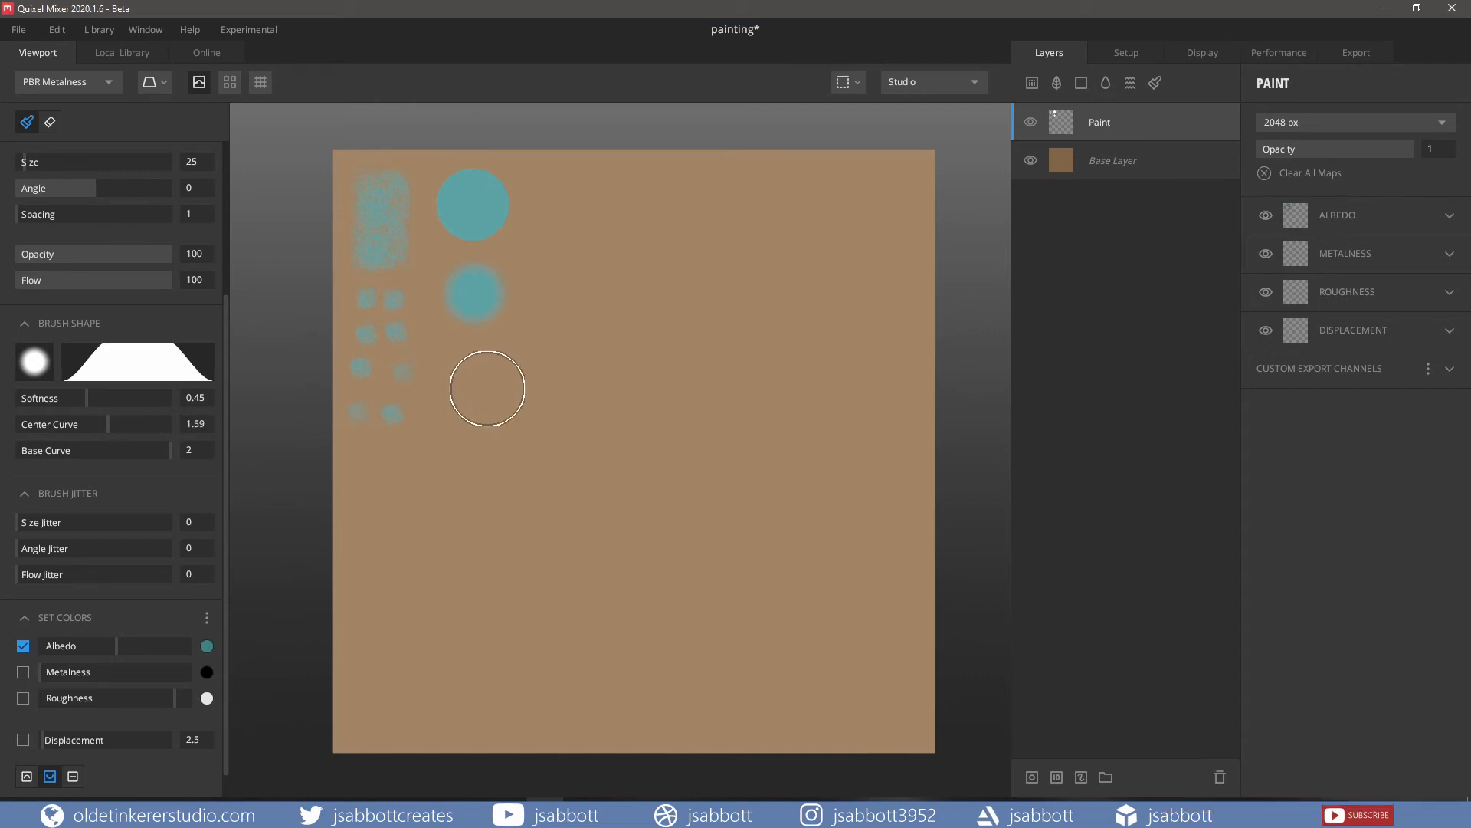
left_click(473, 379)
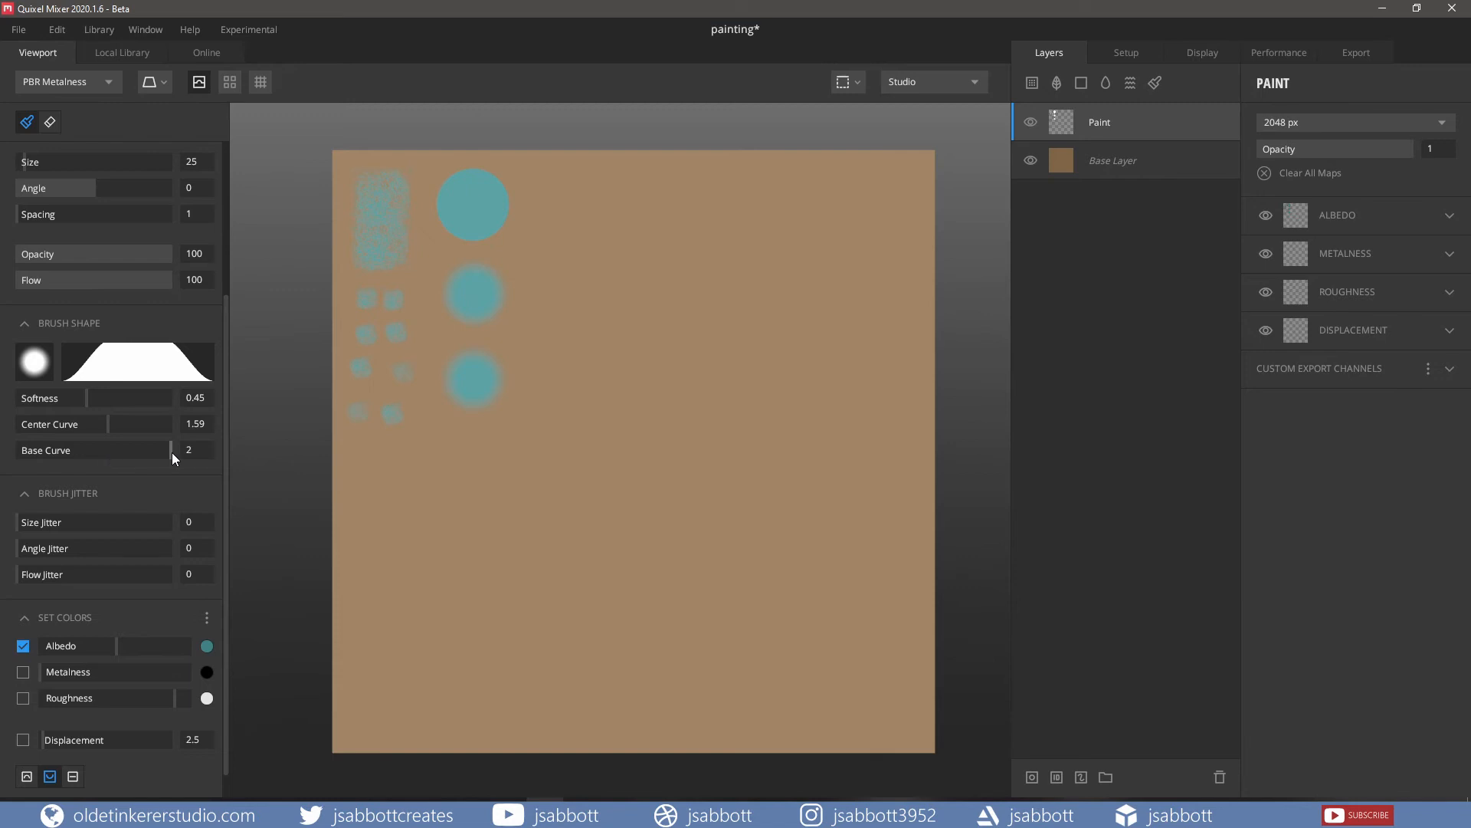
left_click_drag(171, 453, 88, 452)
left_click(473, 454)
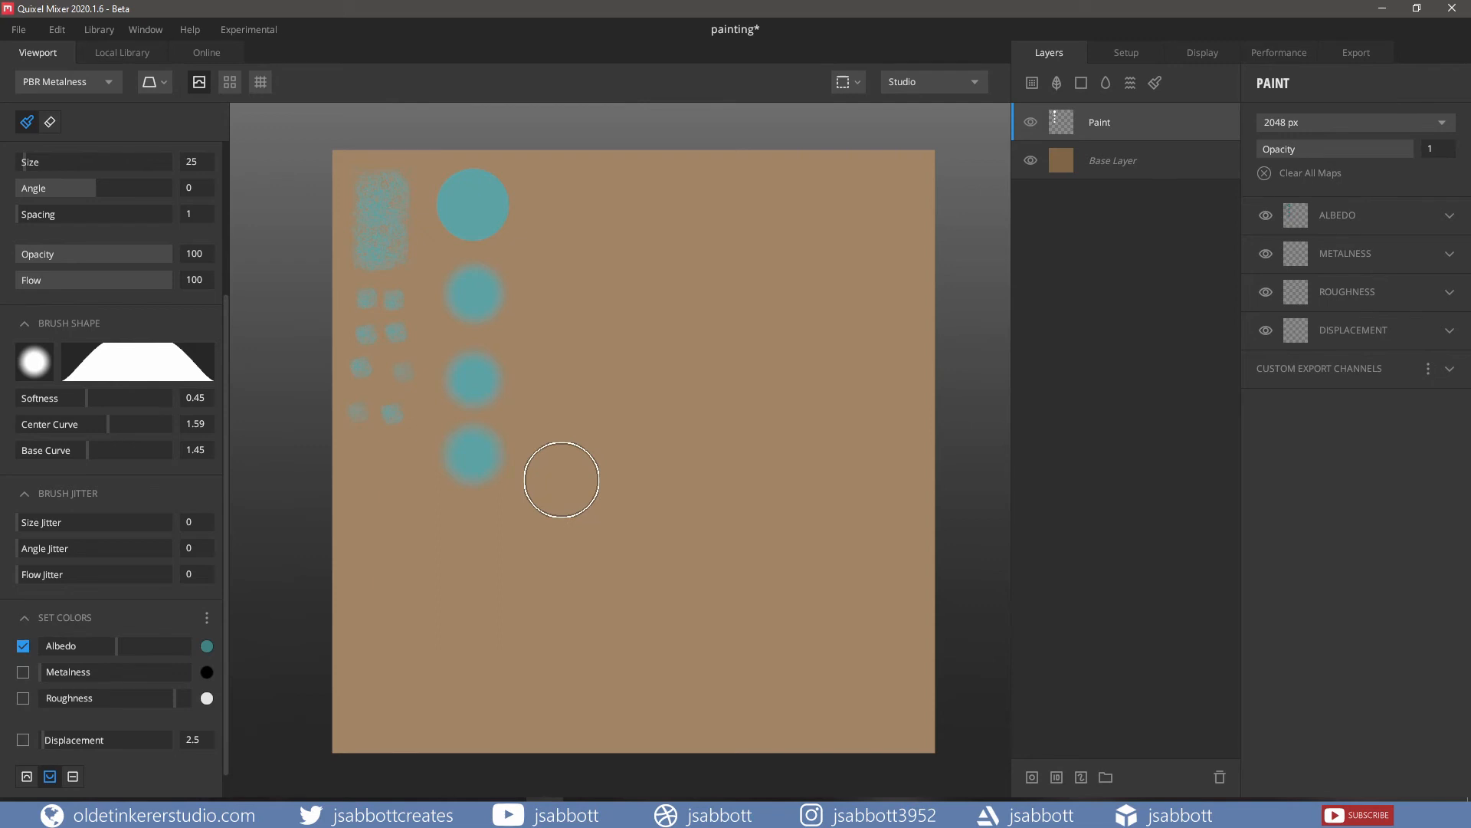
Step: Choose the large square brush preset, set its size to 15, and paint a straight vertical stroke beside the column of round dabs
scroll(35, 417, "down", 2)
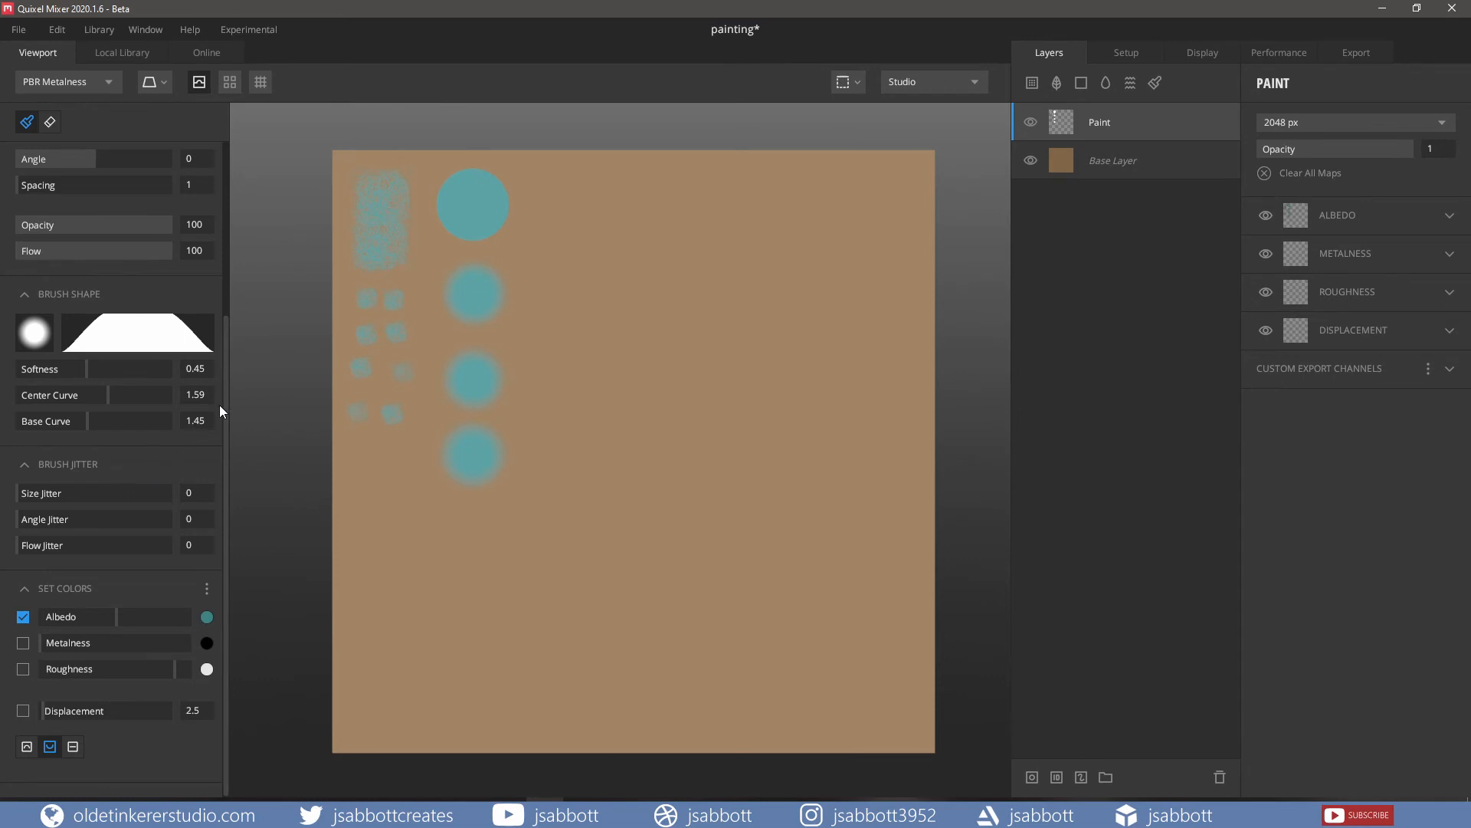
left_click_drag(227, 402, 242, 205)
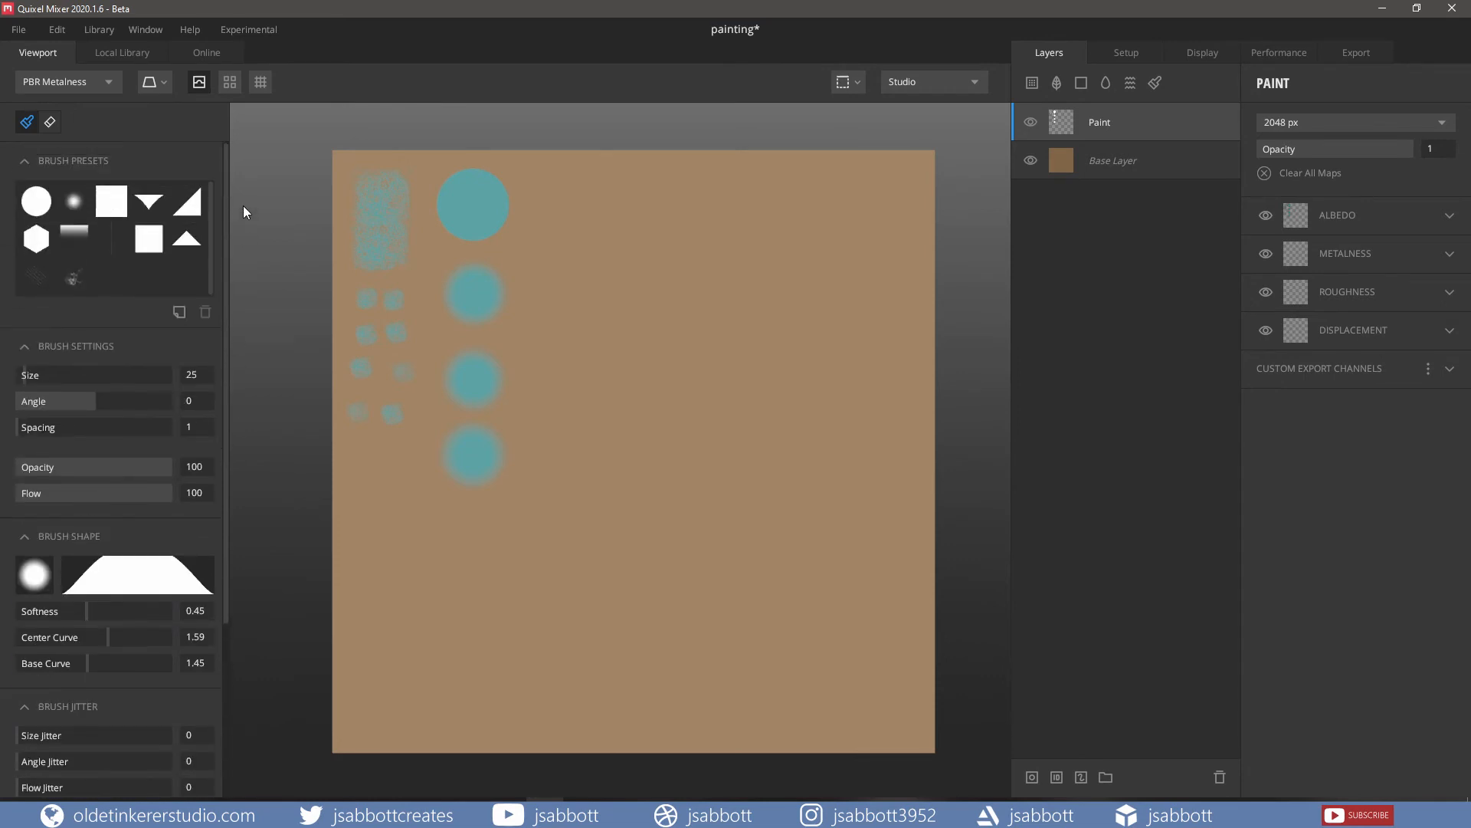
left_click(113, 206)
mouse_move(227, 227)
left_mouse_down()
mouse_move(222, 439)
mouse_move(234, 318)
mouse_move(218, 308)
left_mouse_up()
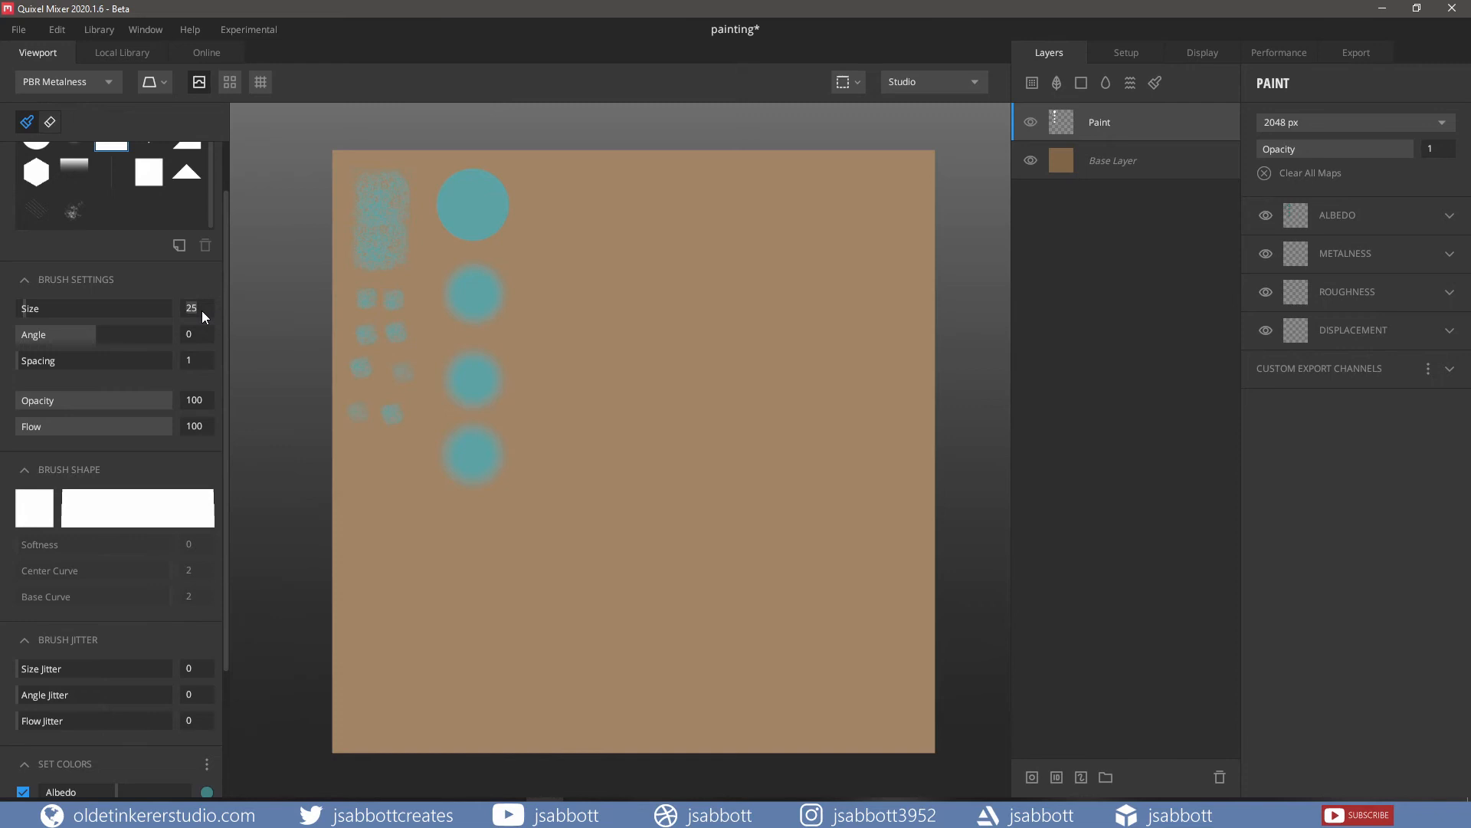
type("15")
key("Return")
left_click_drag(227, 325, 218, 524)
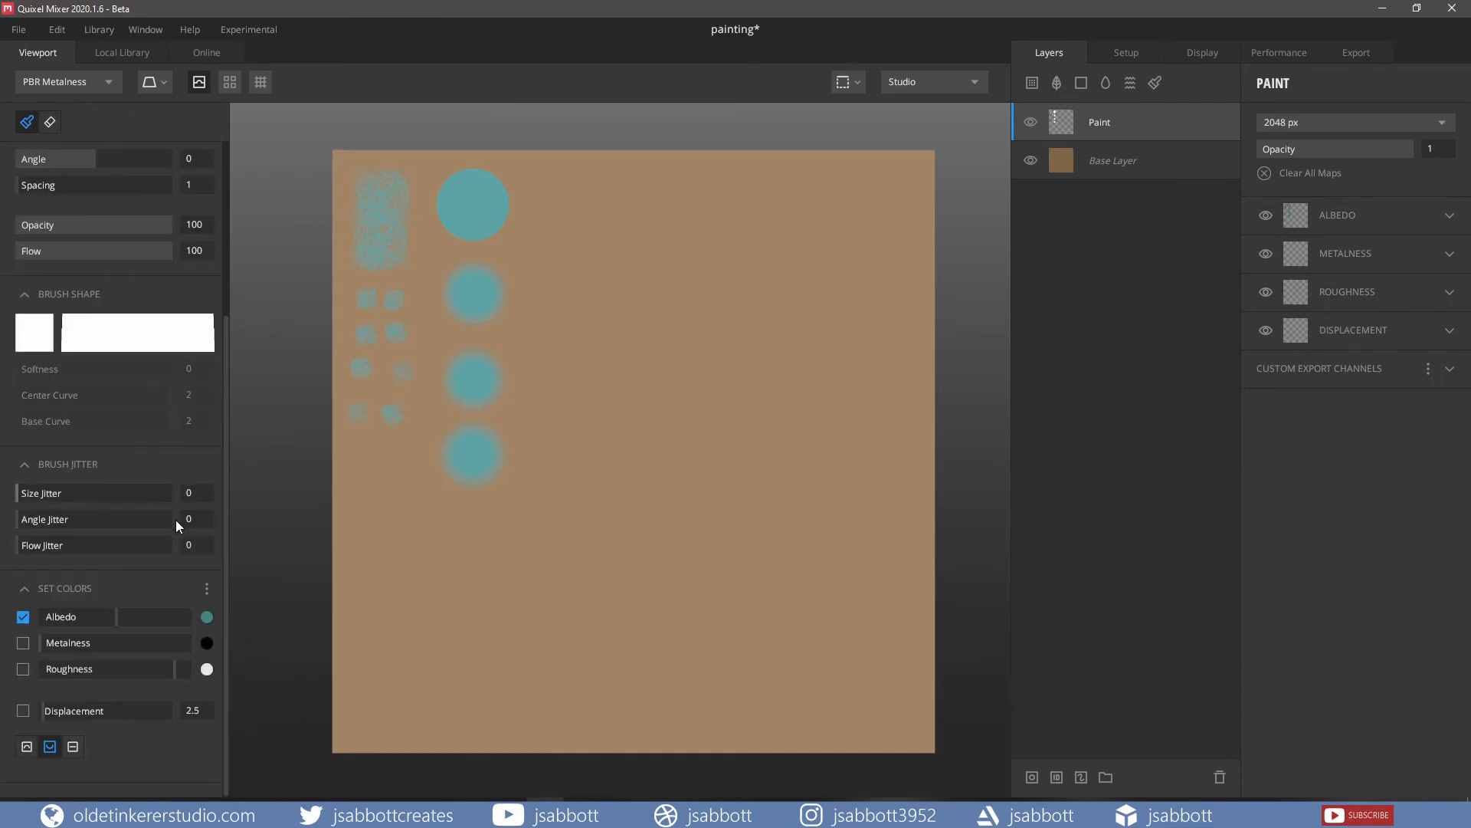
left_click_drag(563, 197, 563, 370)
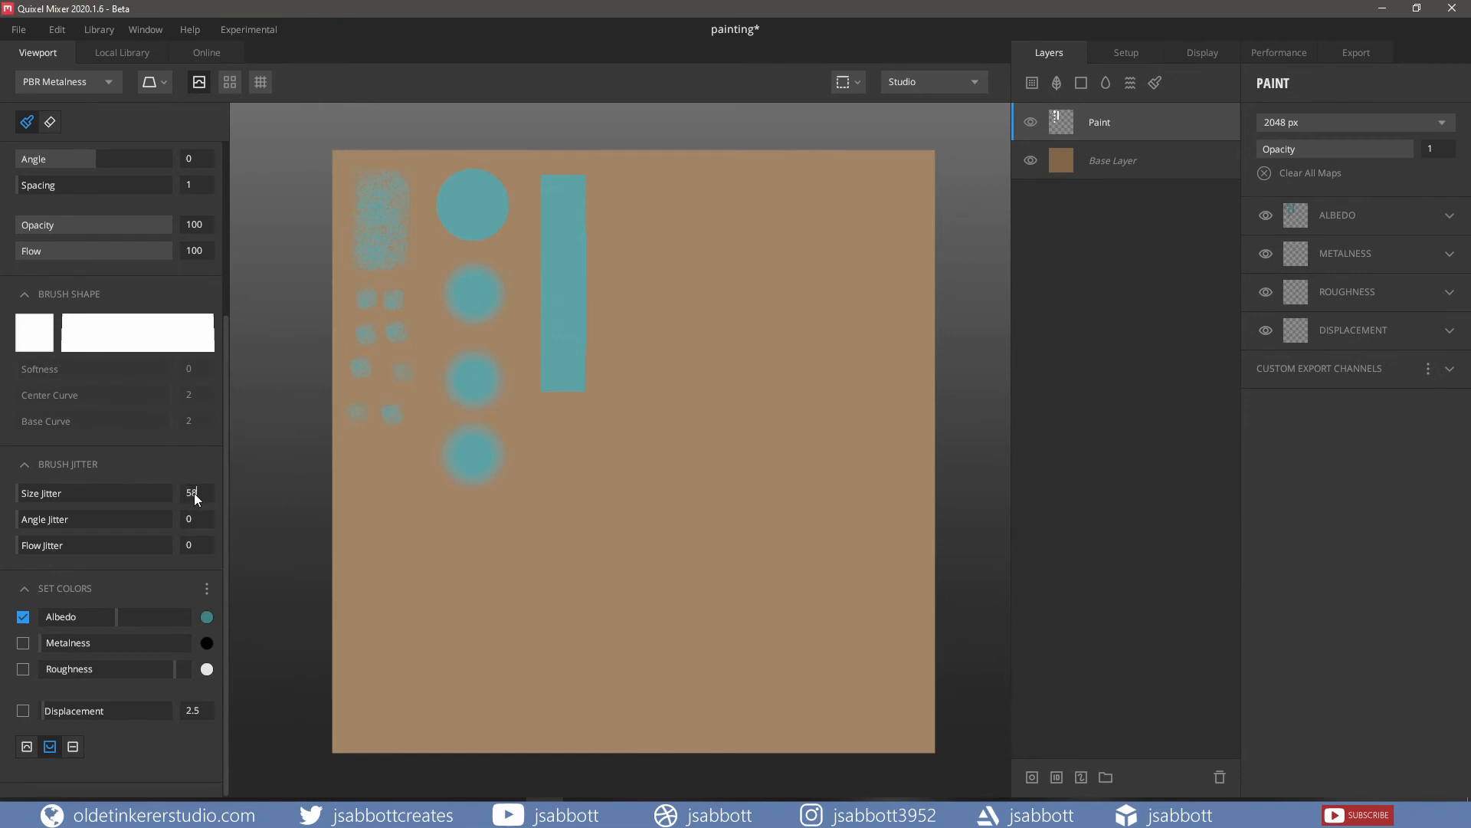
Step: Set the size jitter to 58 and paint a vertical stroke just right of the plain square-brush stroke
key("Return")
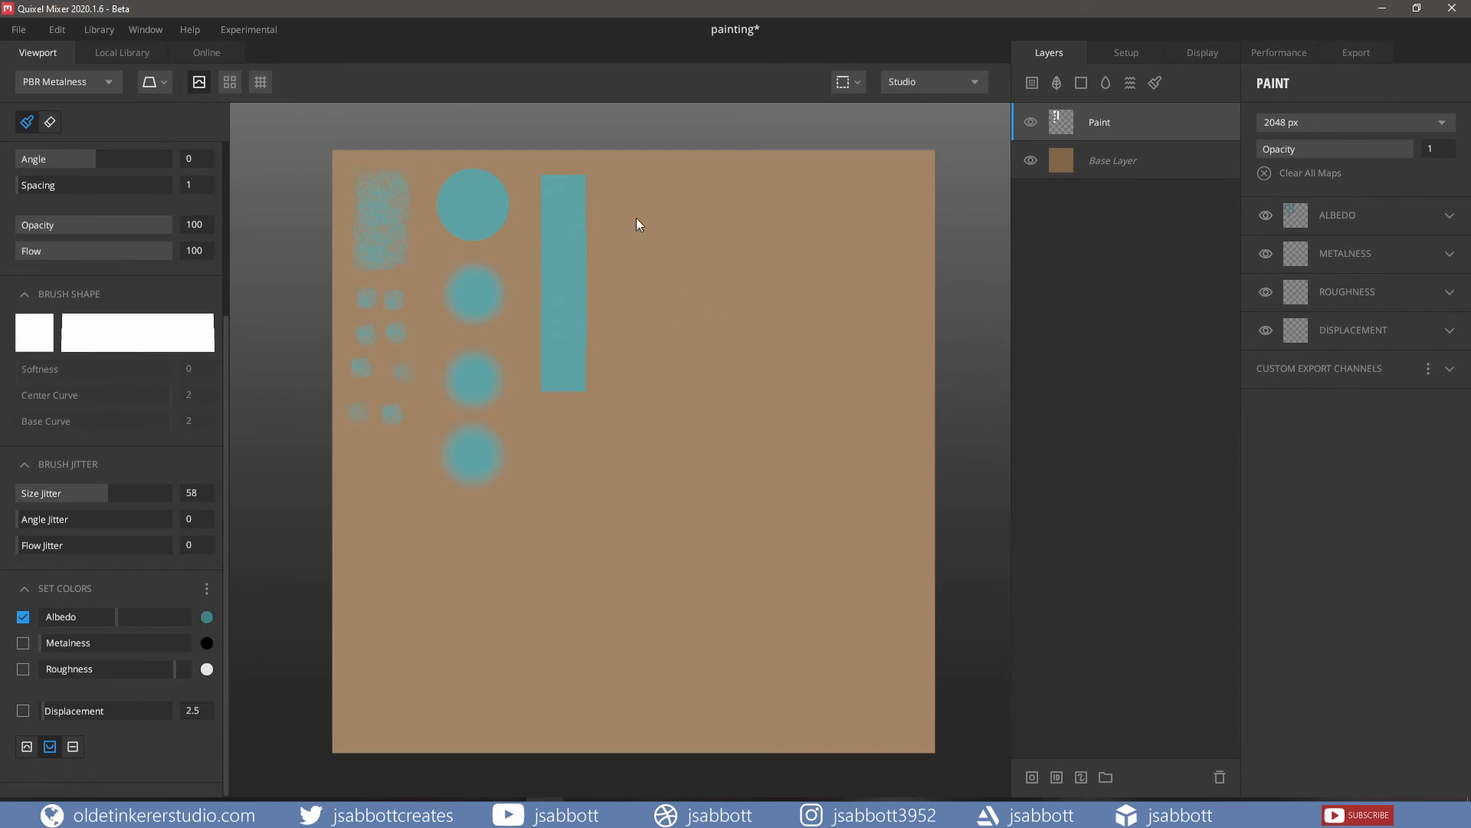
left_click(618, 187)
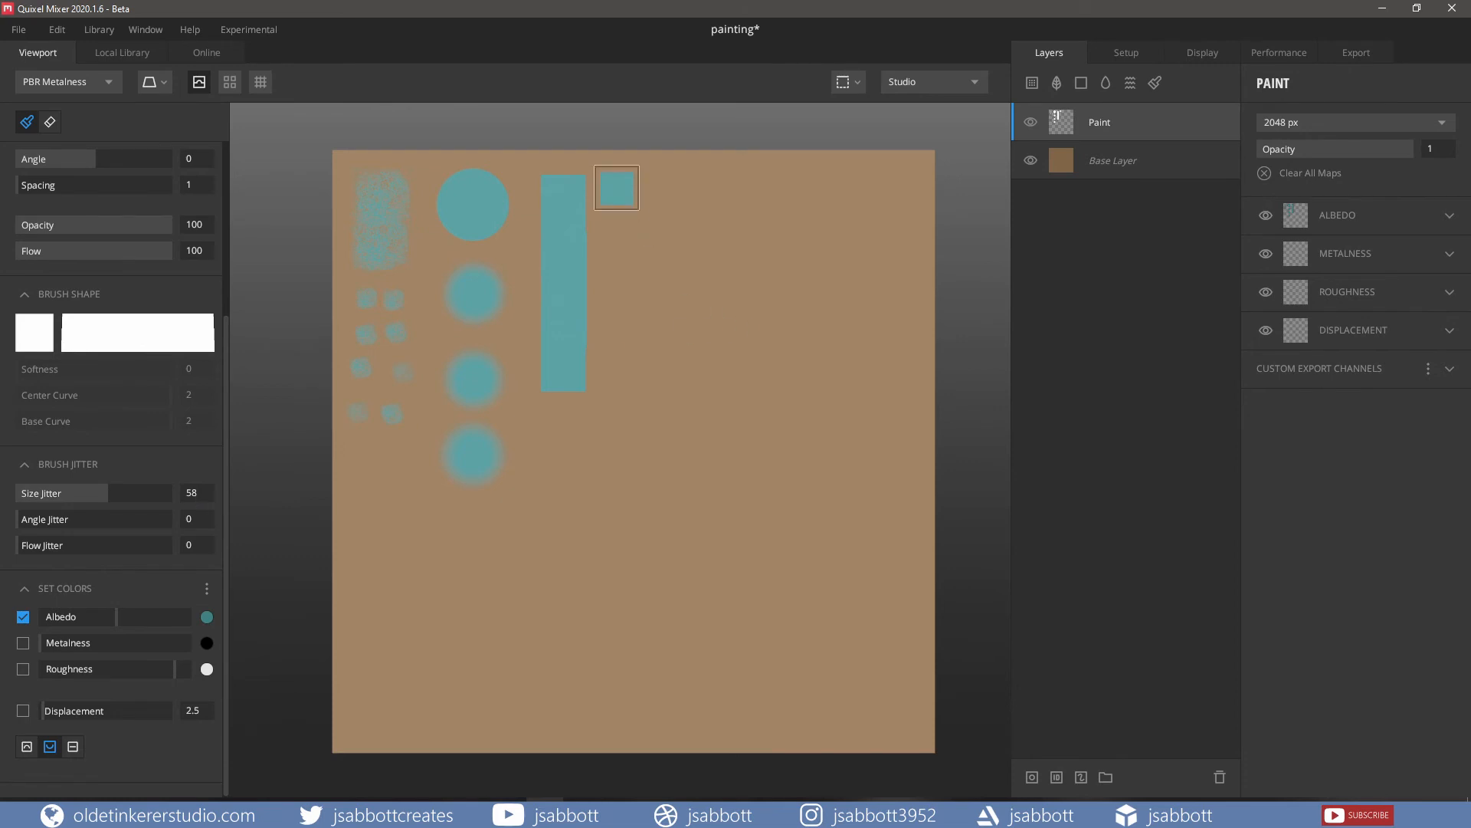
left_click_drag(618, 187, 622, 363)
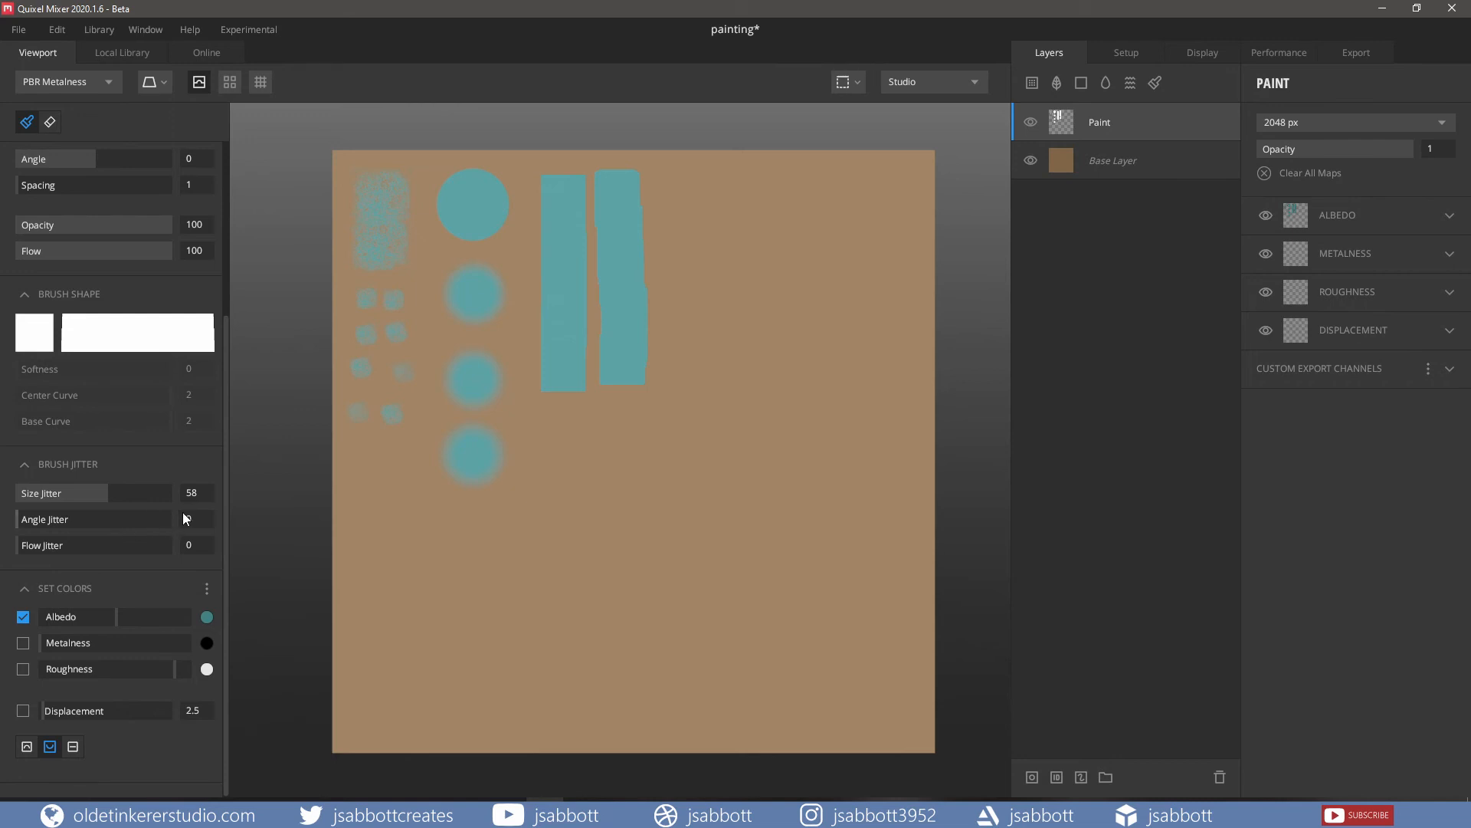
Step: Set the angle jitter to 43 and paint another vertical stroke beside the size-jitter stroke
type("43")
key("Return")
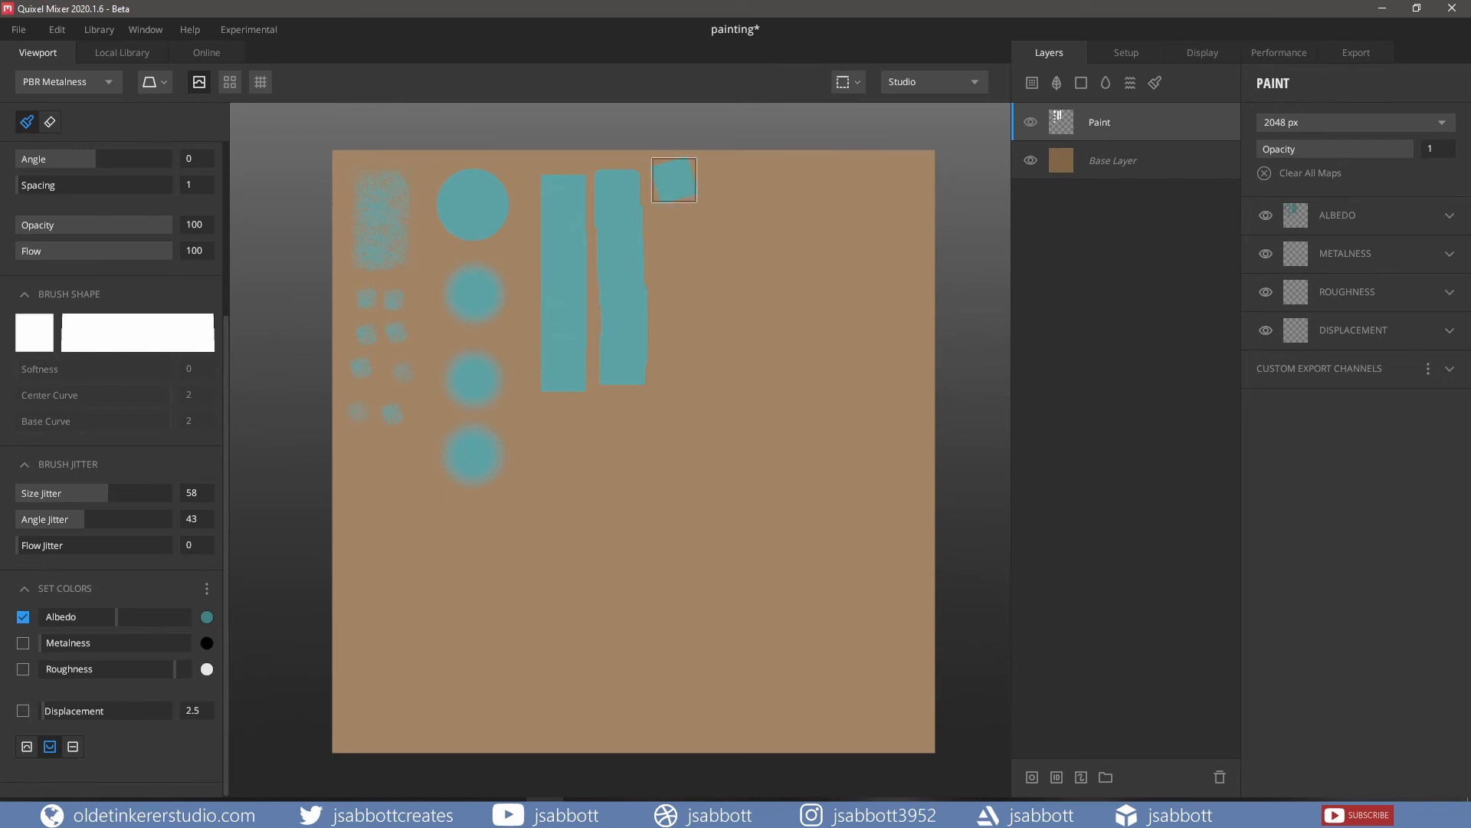
left_click_drag(673, 181, 685, 341)
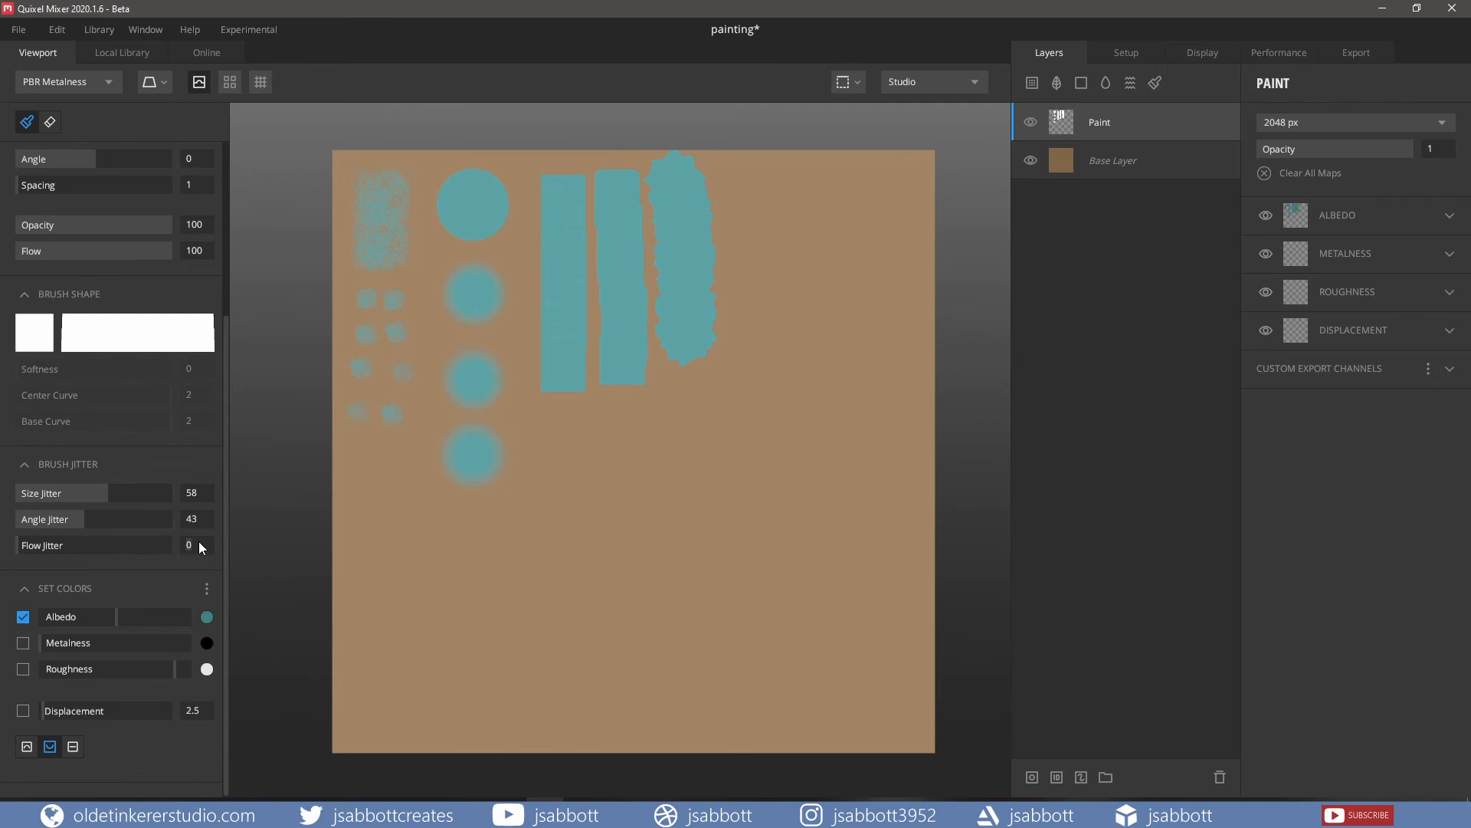
Step: Set the flow jitter to 83 and paint a longer vertical stroke to the right of the angle-jitter stroke
type("83")
key("Return")
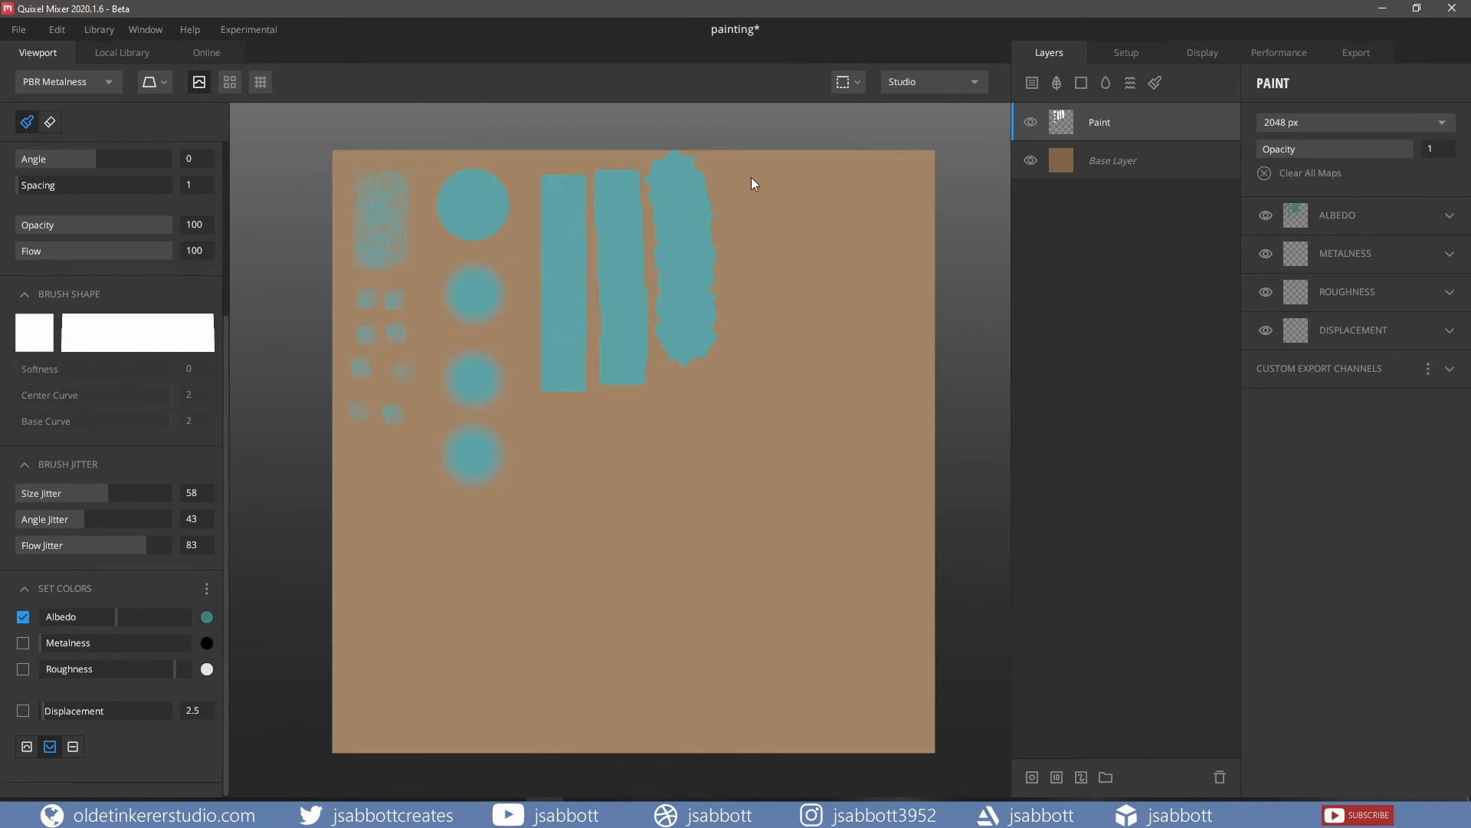
left_click_drag(750, 165, 757, 419)
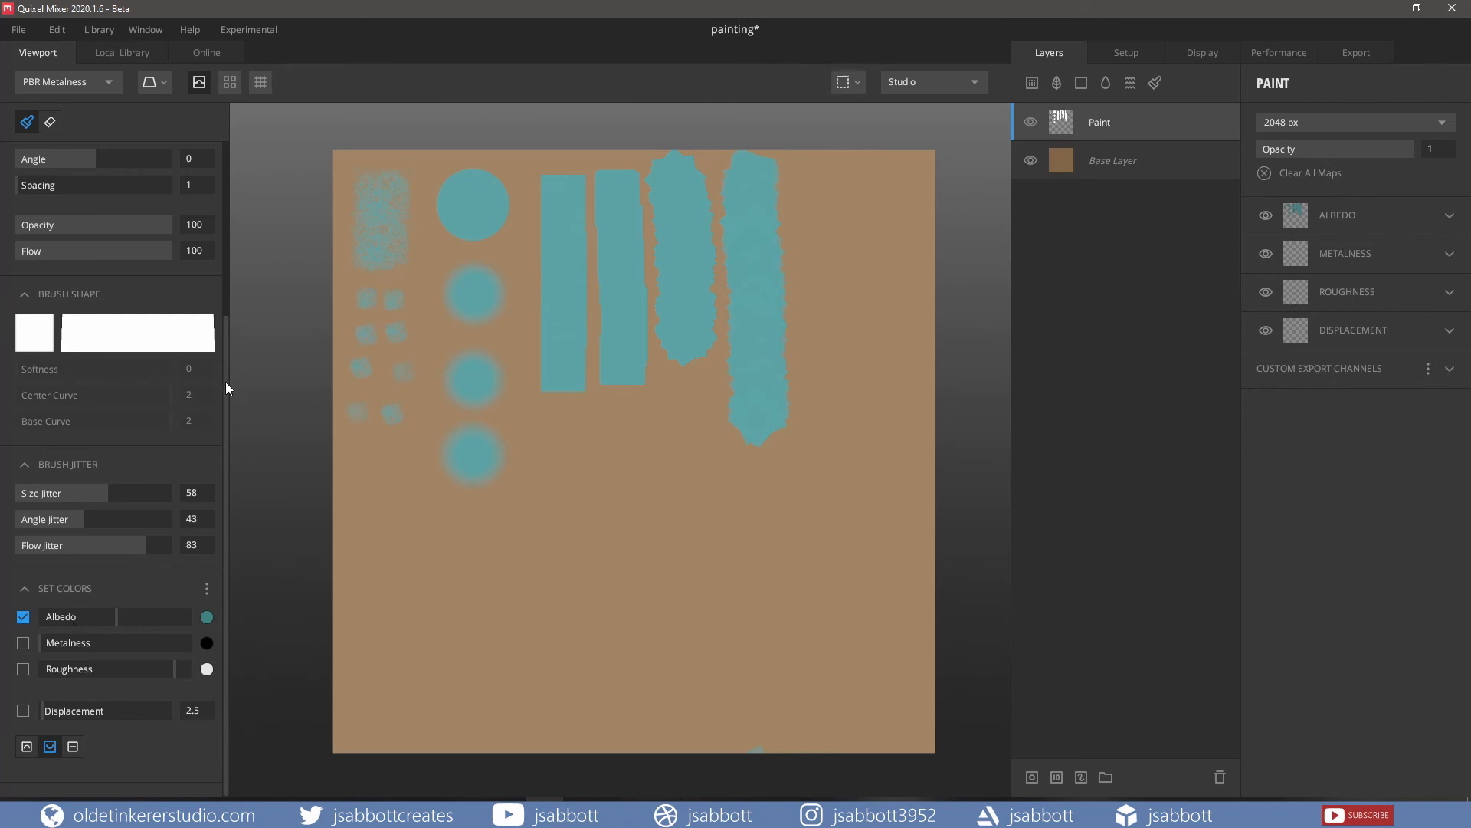
Step: Paint a short vertical stroke beside the teal ones using the right-triangle brush preset and the red albedo color A8434A
mouse_move(222, 398)
left_mouse_down()
mouse_move(237, 183)
mouse_move(229, 407)
left_mouse_up()
left_click(198, 207)
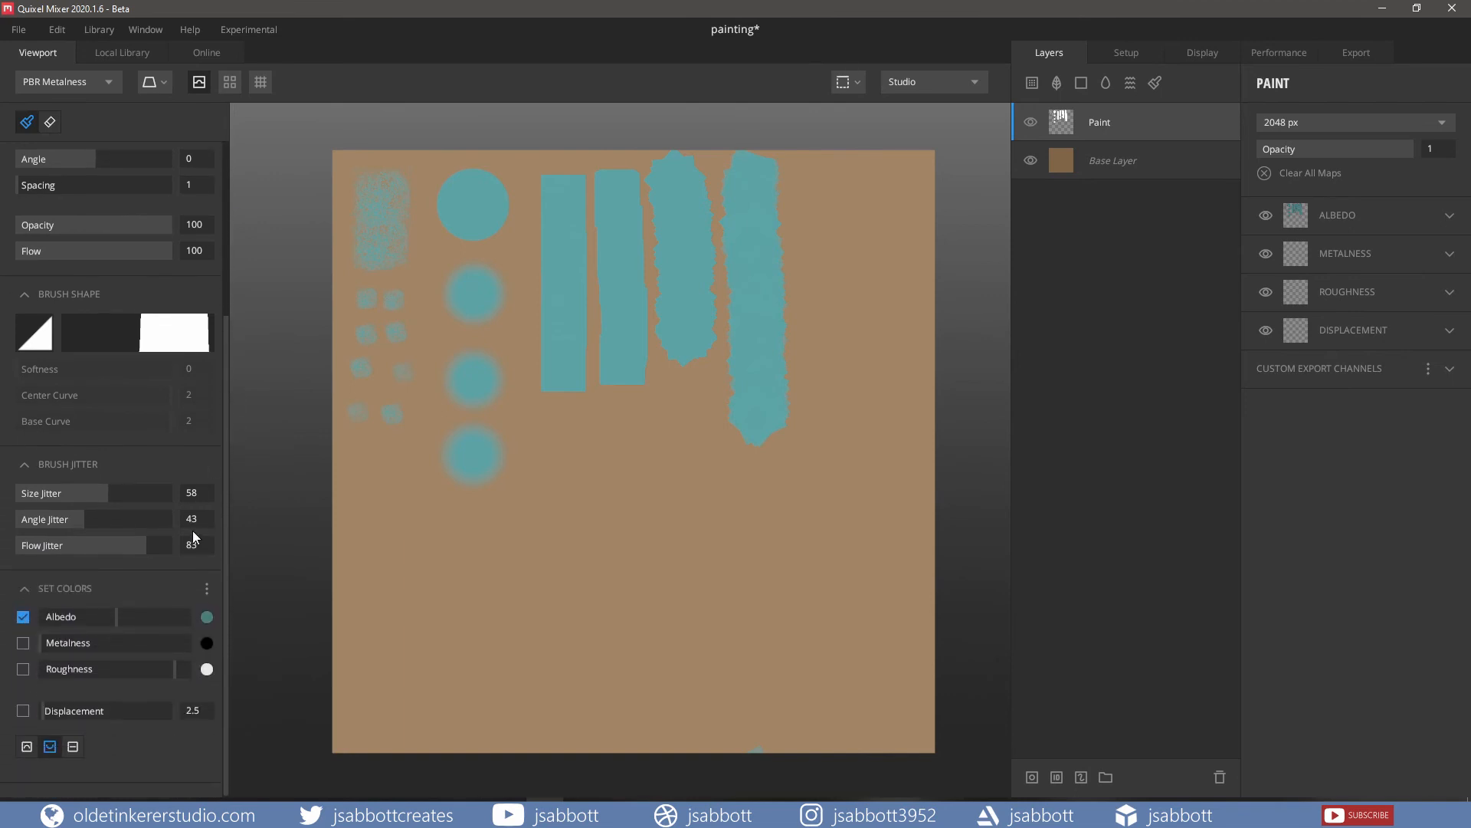
left_click(206, 618)
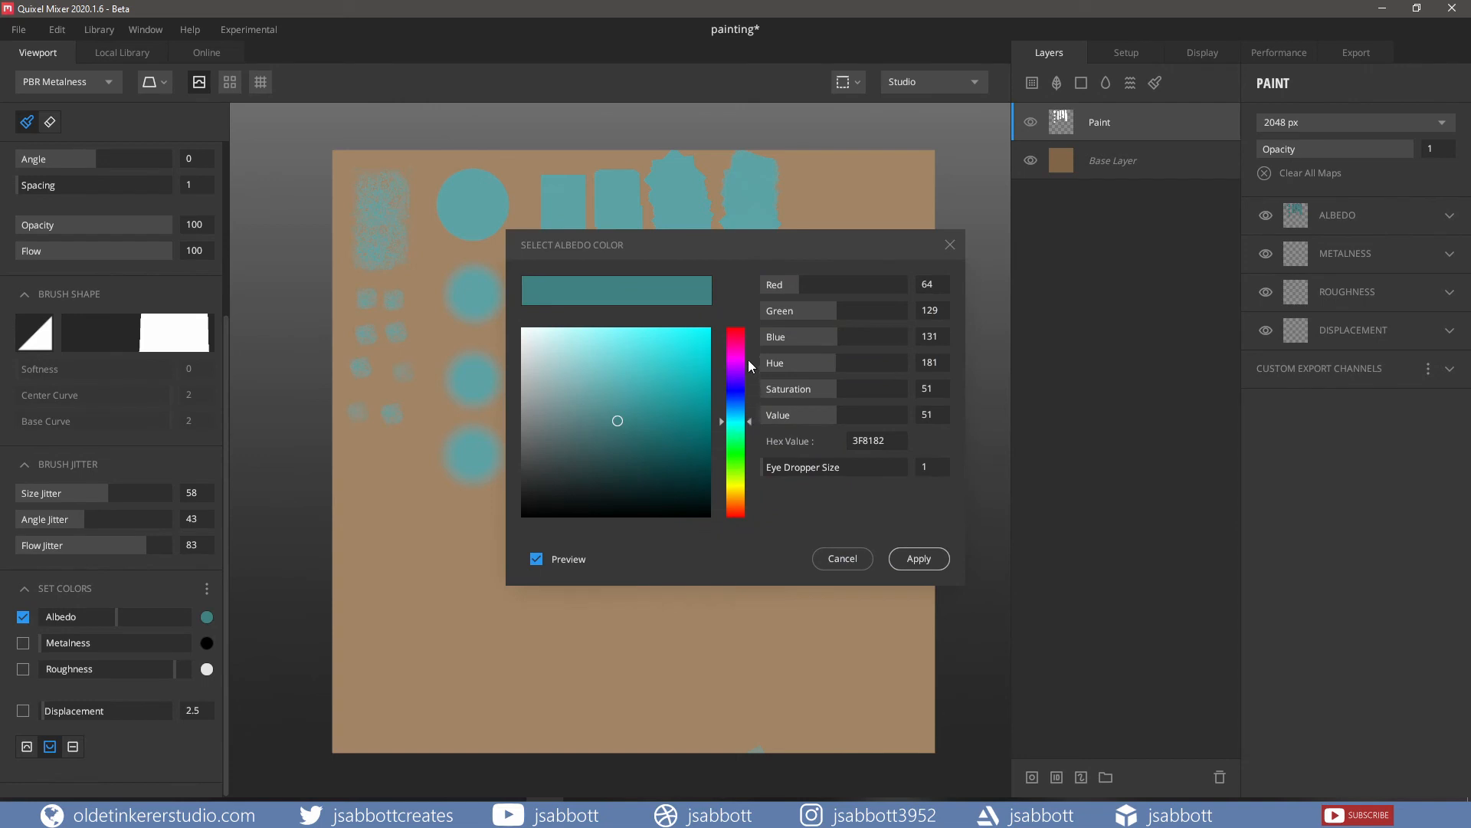
left_click_drag(747, 418, 744, 329)
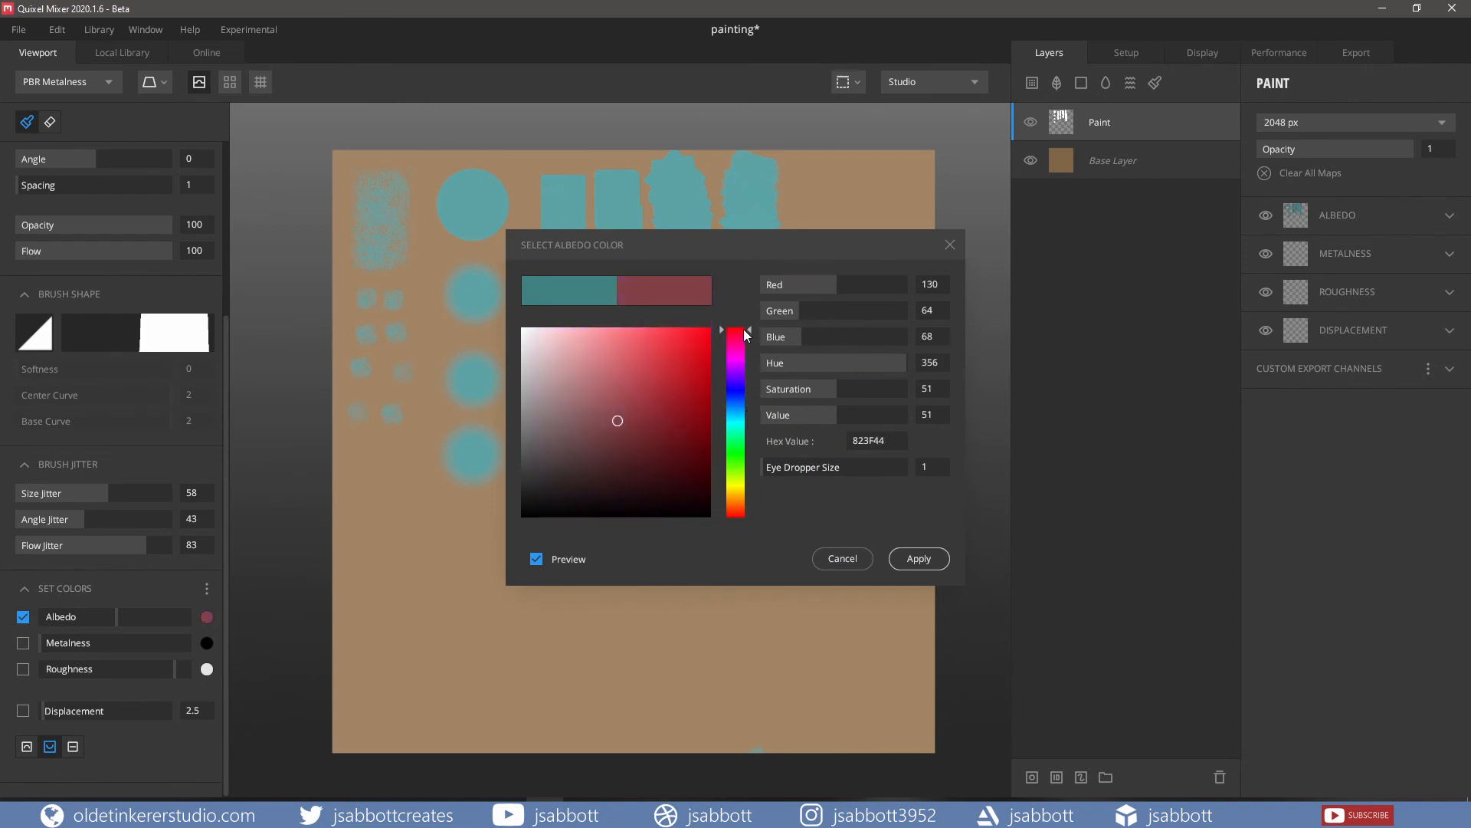
left_click_drag(618, 422, 635, 391)
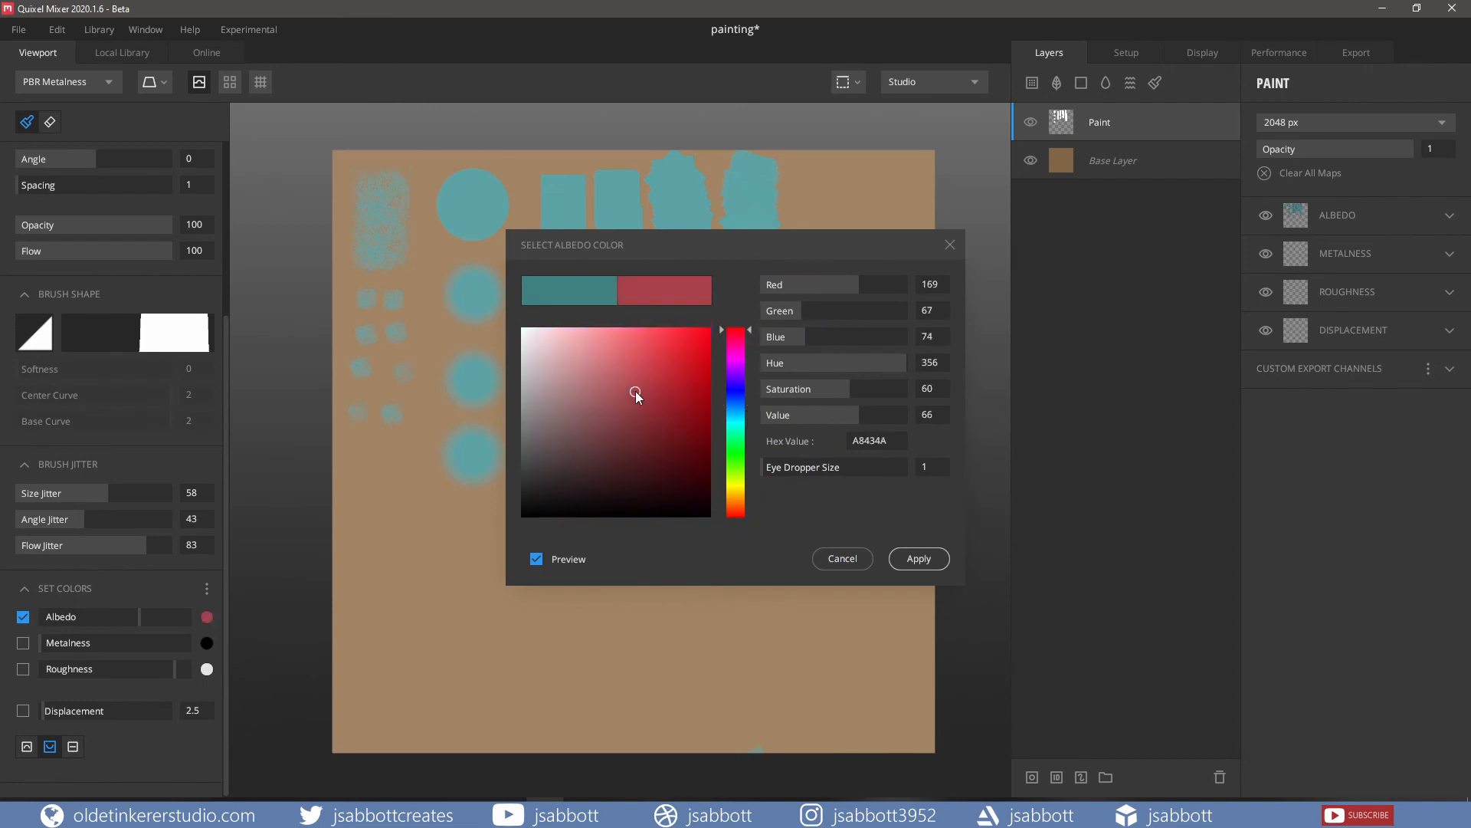
left_click(920, 559)
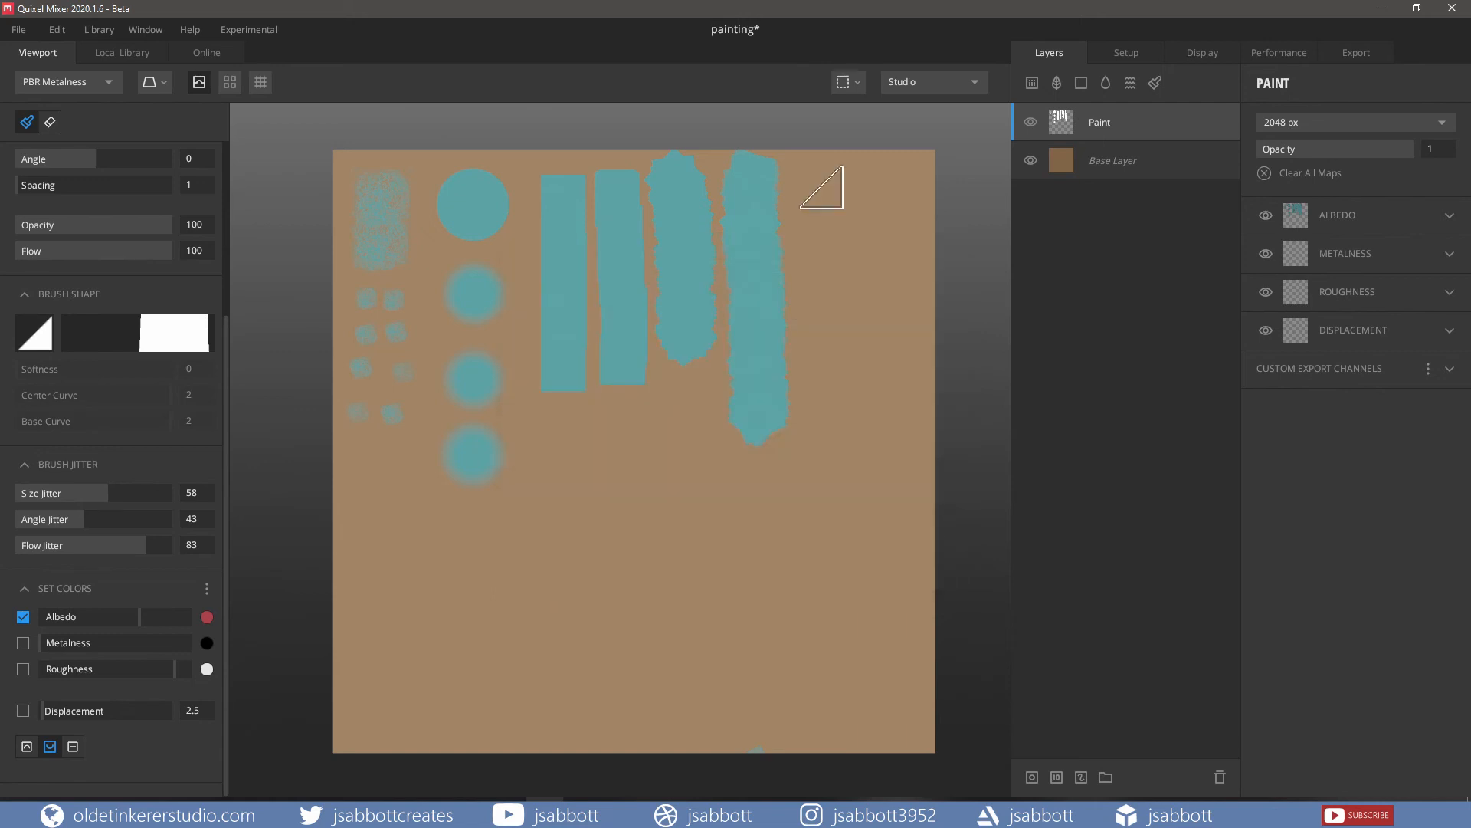
left_click_drag(822, 187, 828, 330)
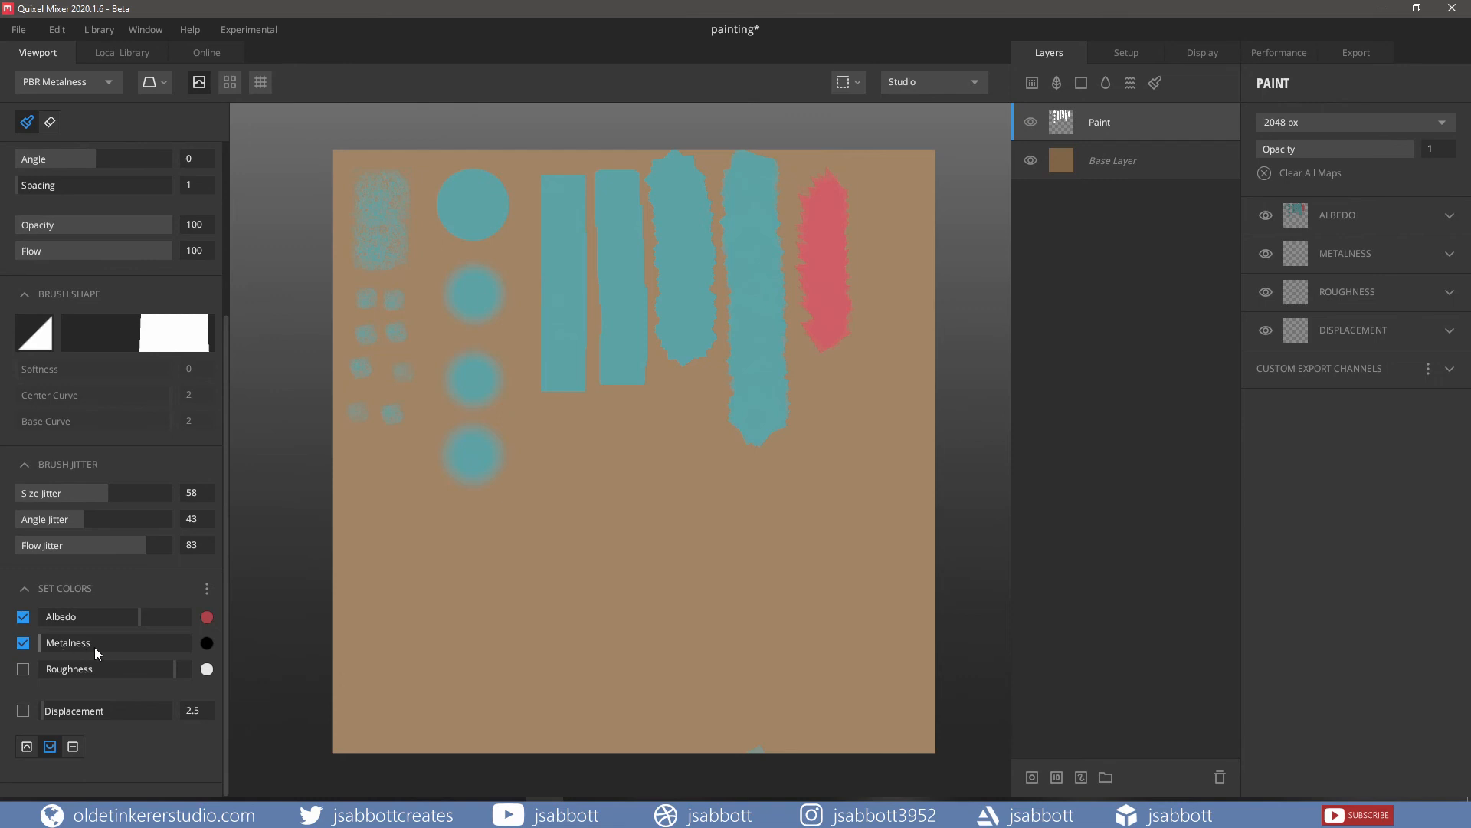
Step: Set the metalness color to white and paint a long vertical stroke near the canvas's right edge
left_click(206, 644)
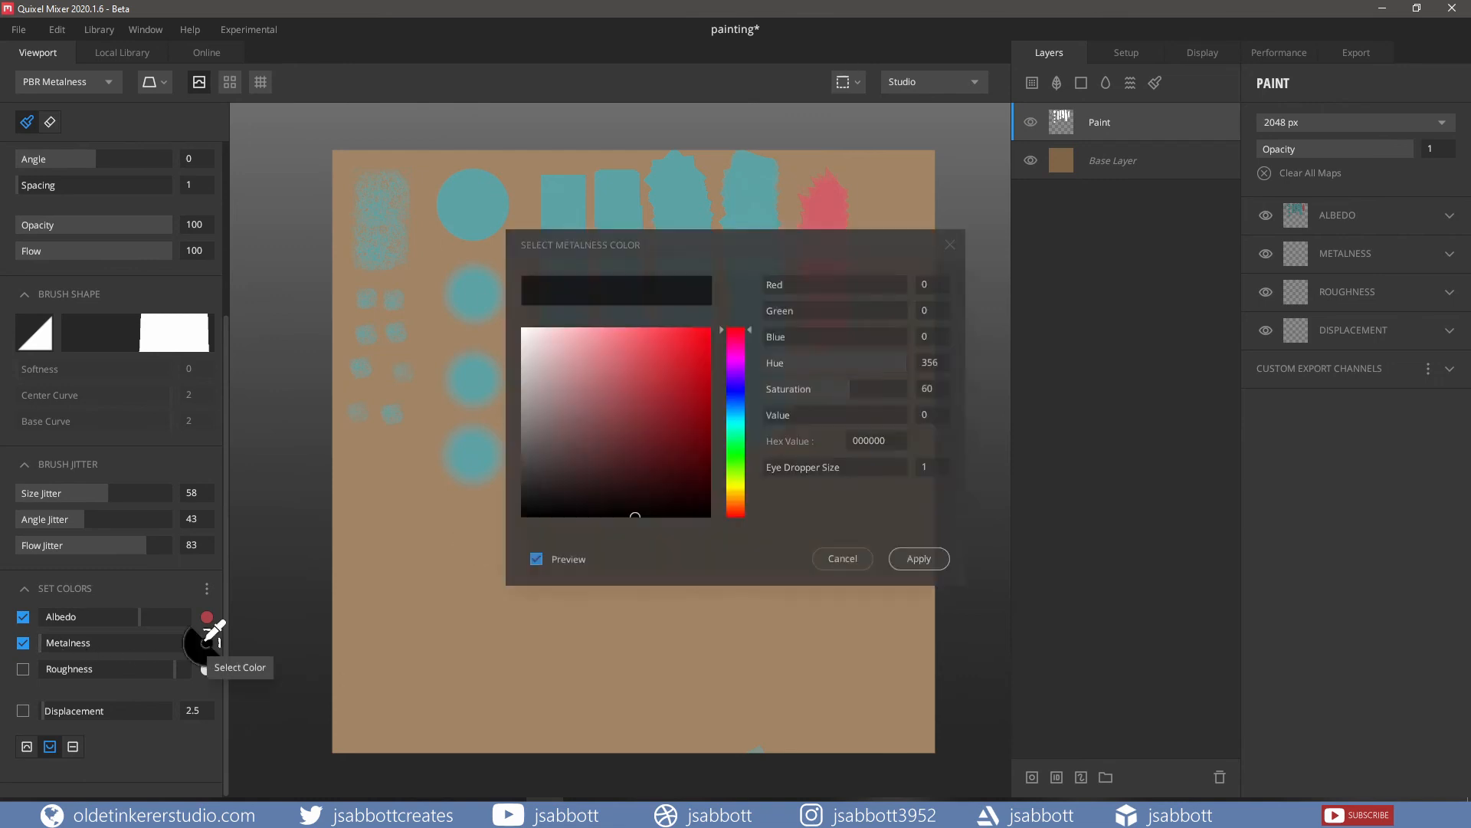
mouse_move(633, 512)
left_mouse_down()
mouse_move(532, 331)
mouse_move(509, 325)
left_mouse_up()
left_click(923, 559)
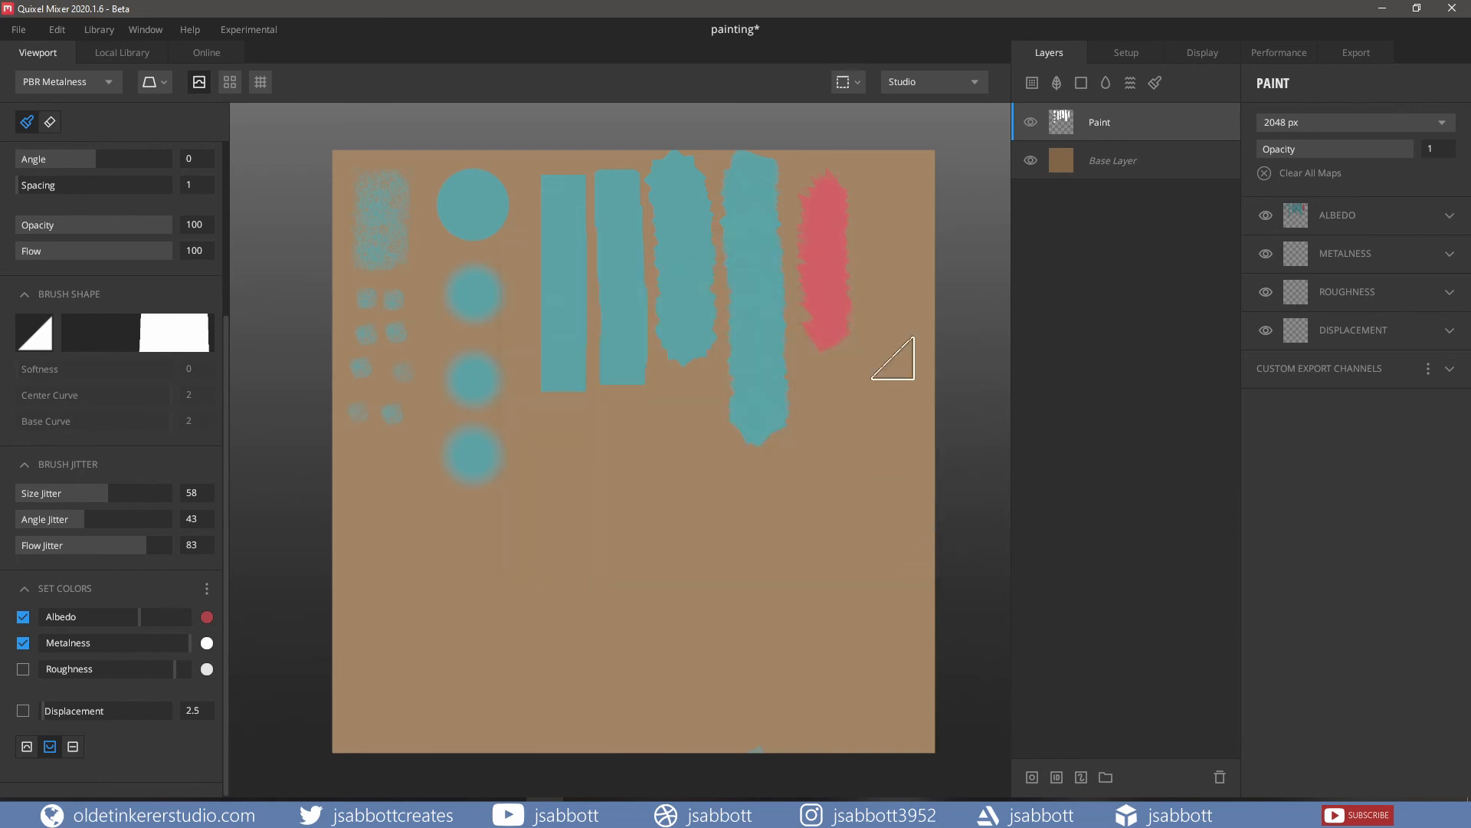
mouse_move(896, 213)
left_mouse_down()
mouse_move(881, 191)
mouse_move(891, 417)
left_mouse_up()
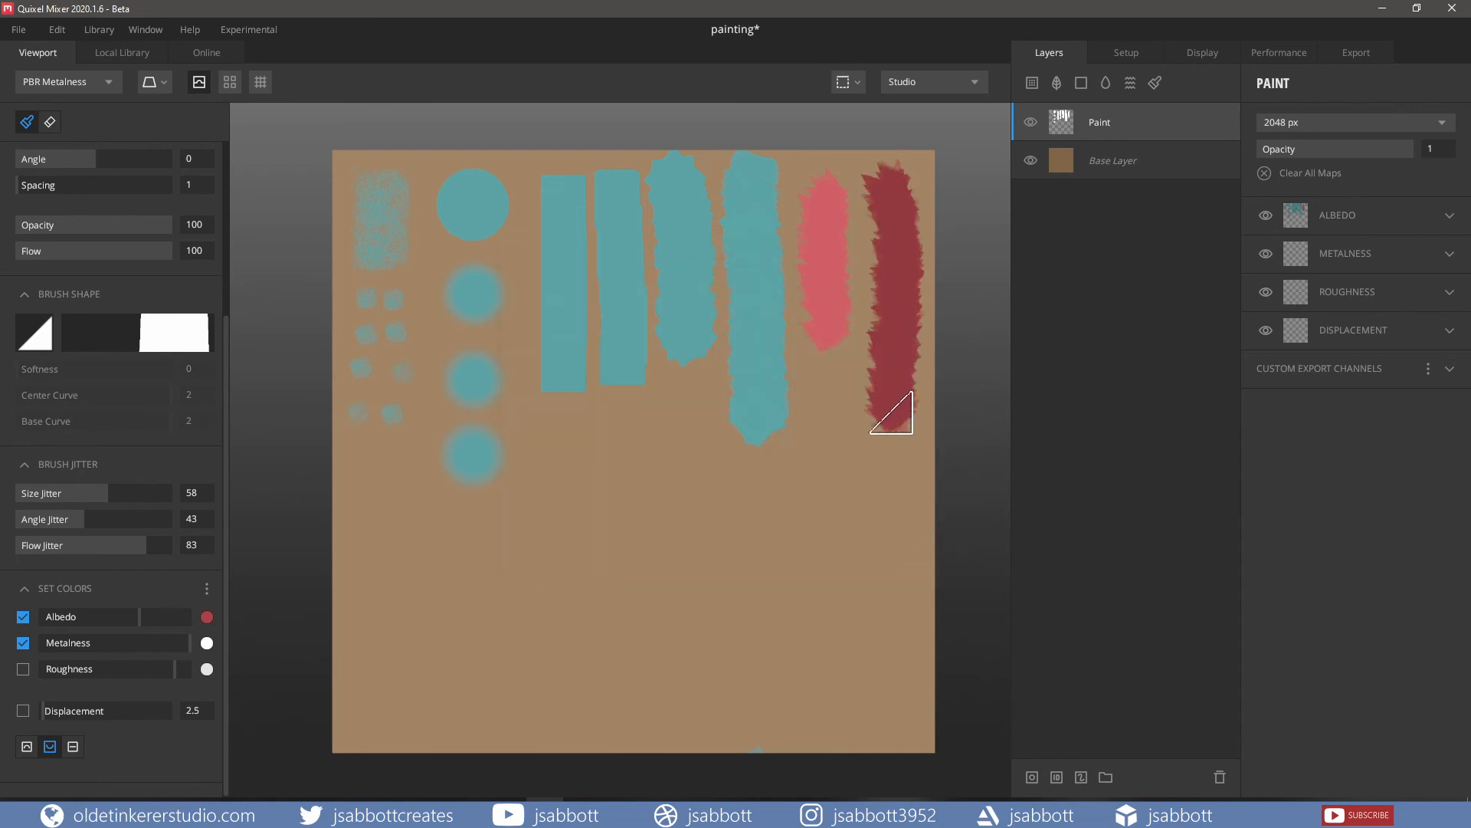
Step: Enable roughness instead of metalness, set the roughness color to black (000000), and paint over the lower end of the dark red stroke
left_click(23, 669)
left_click(24, 643)
left_click(206, 669)
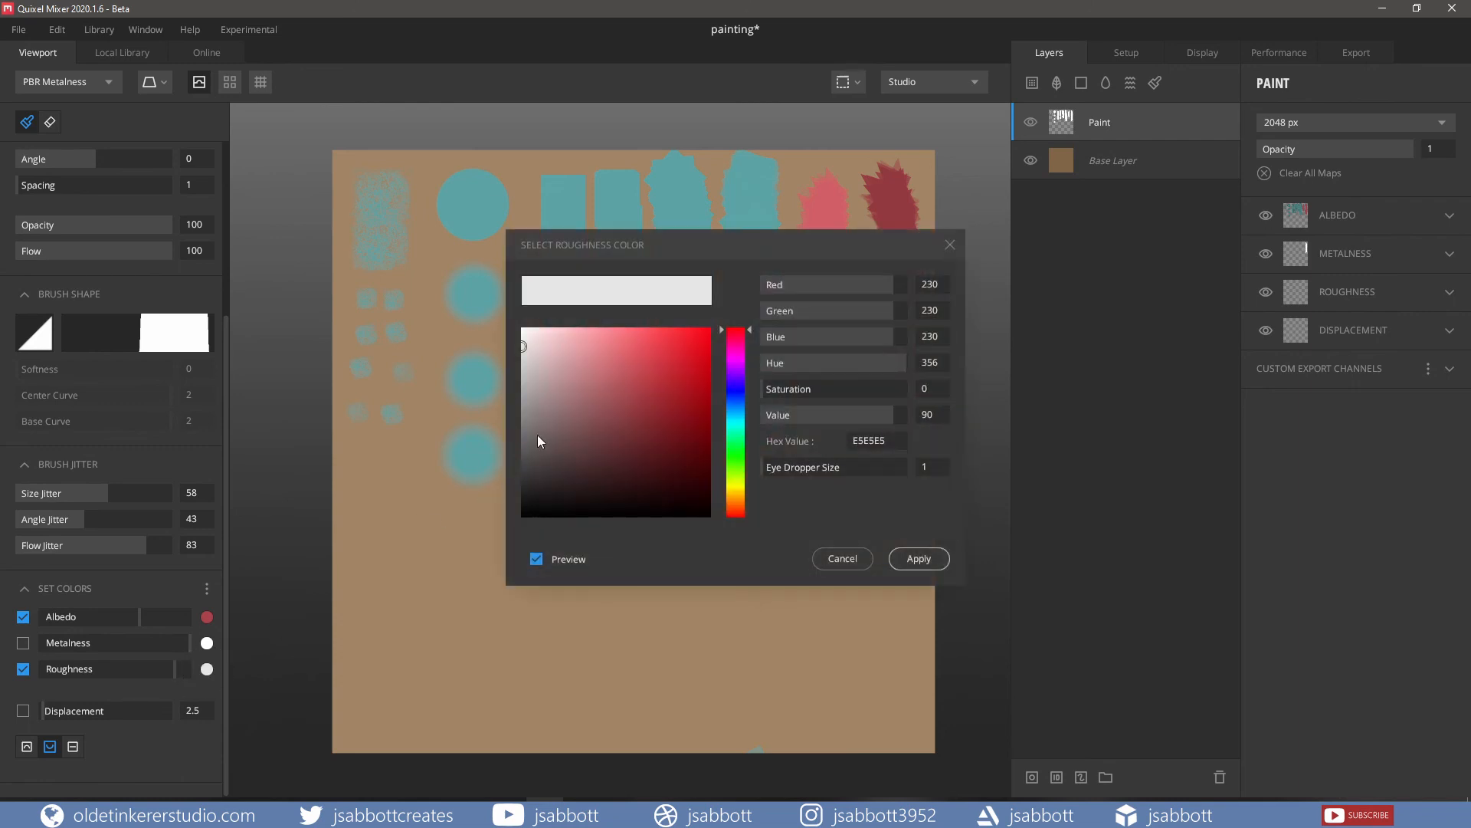
left_click_drag(536, 435, 519, 521)
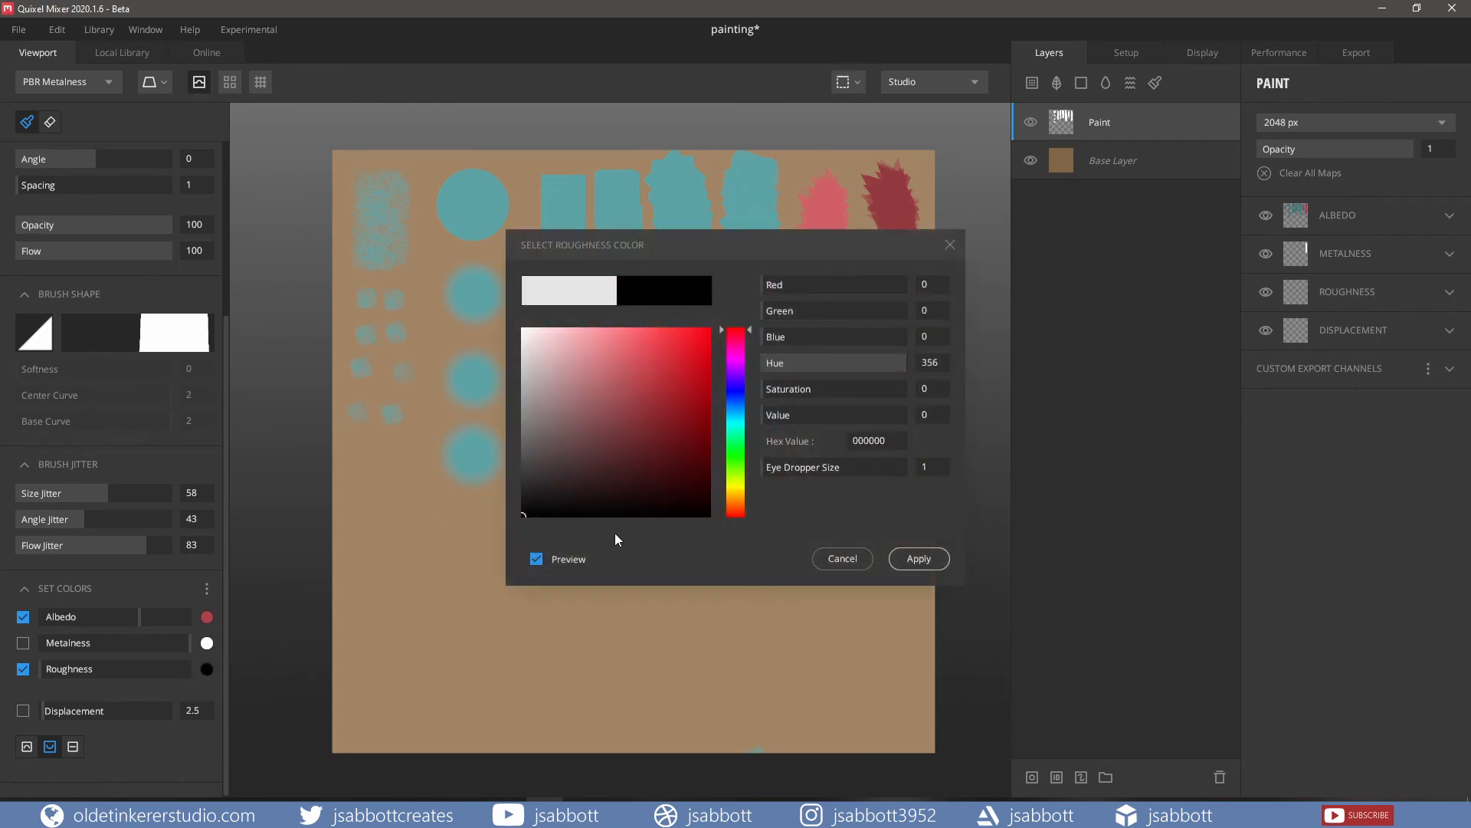
left_click(921, 562)
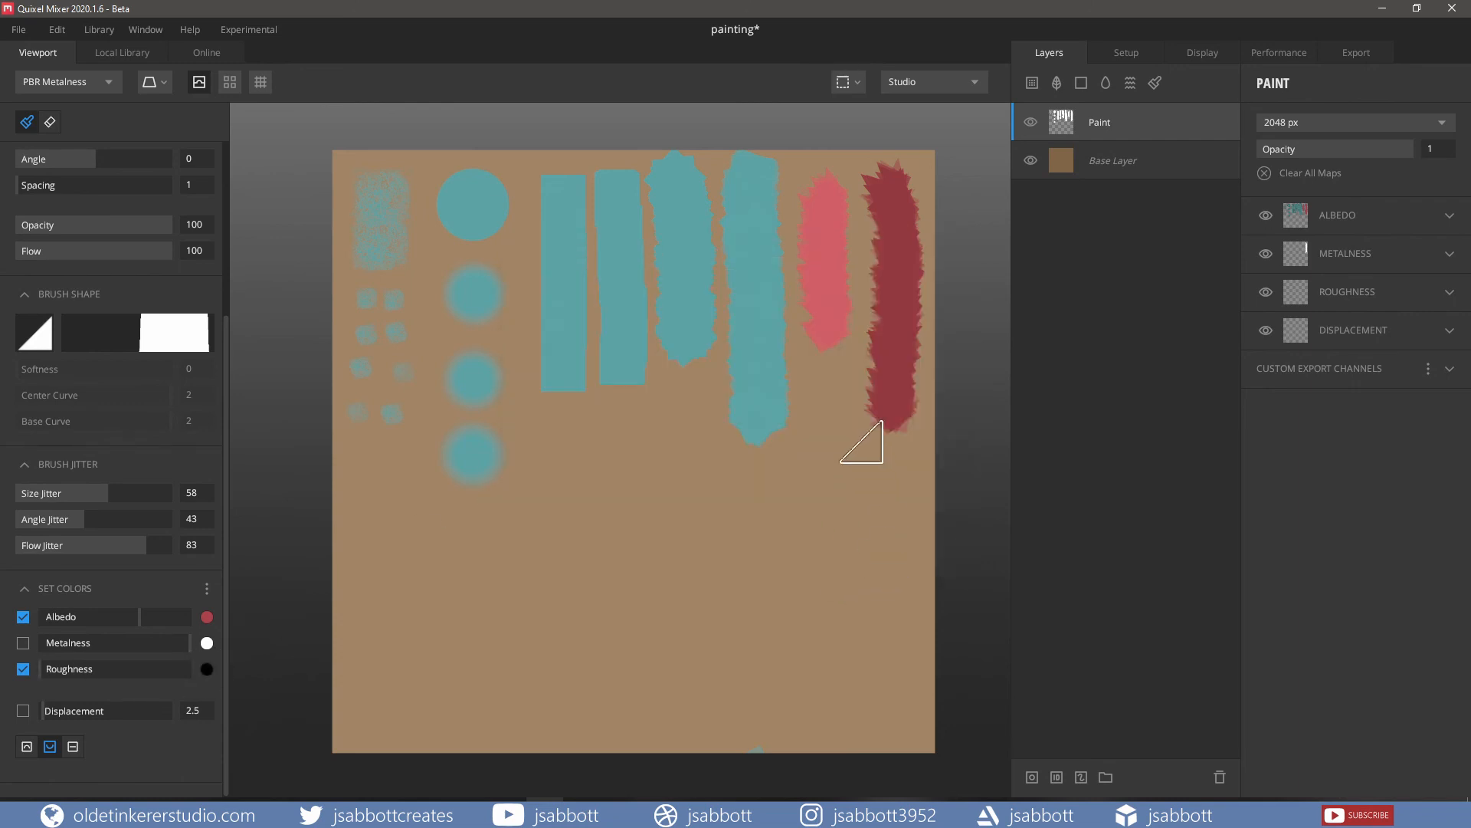
mouse_move(864, 437)
left_mouse_down()
mouse_move(848, 411)
mouse_move(904, 429)
mouse_move(881, 407)
mouse_move(887, 427)
left_mouse_up()
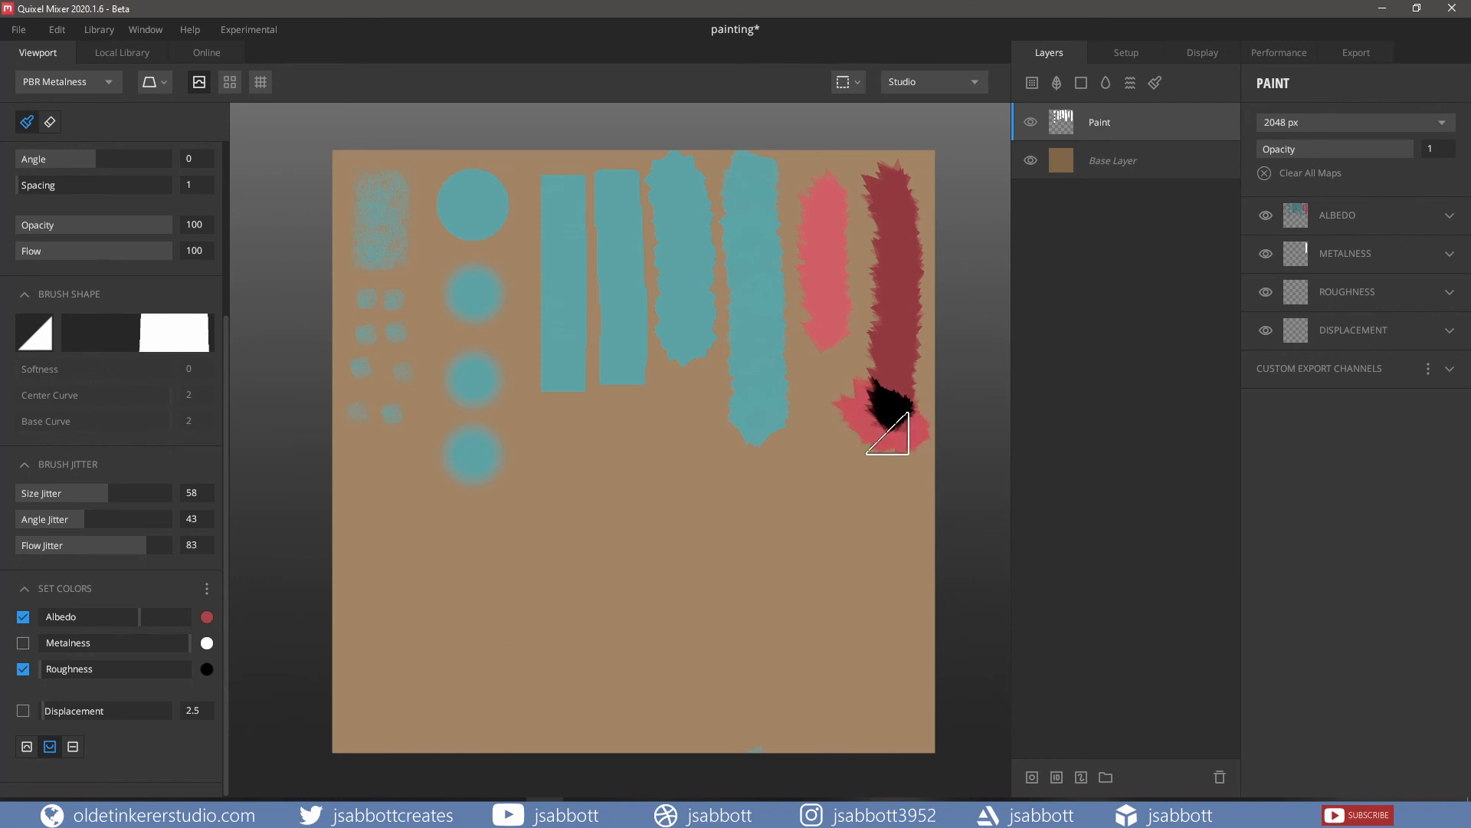
Step: Change the roughness color to white (FFFFFF) and paint a short stroke across the middle of the dark red stroke
left_click(207, 669)
left_click(535, 369)
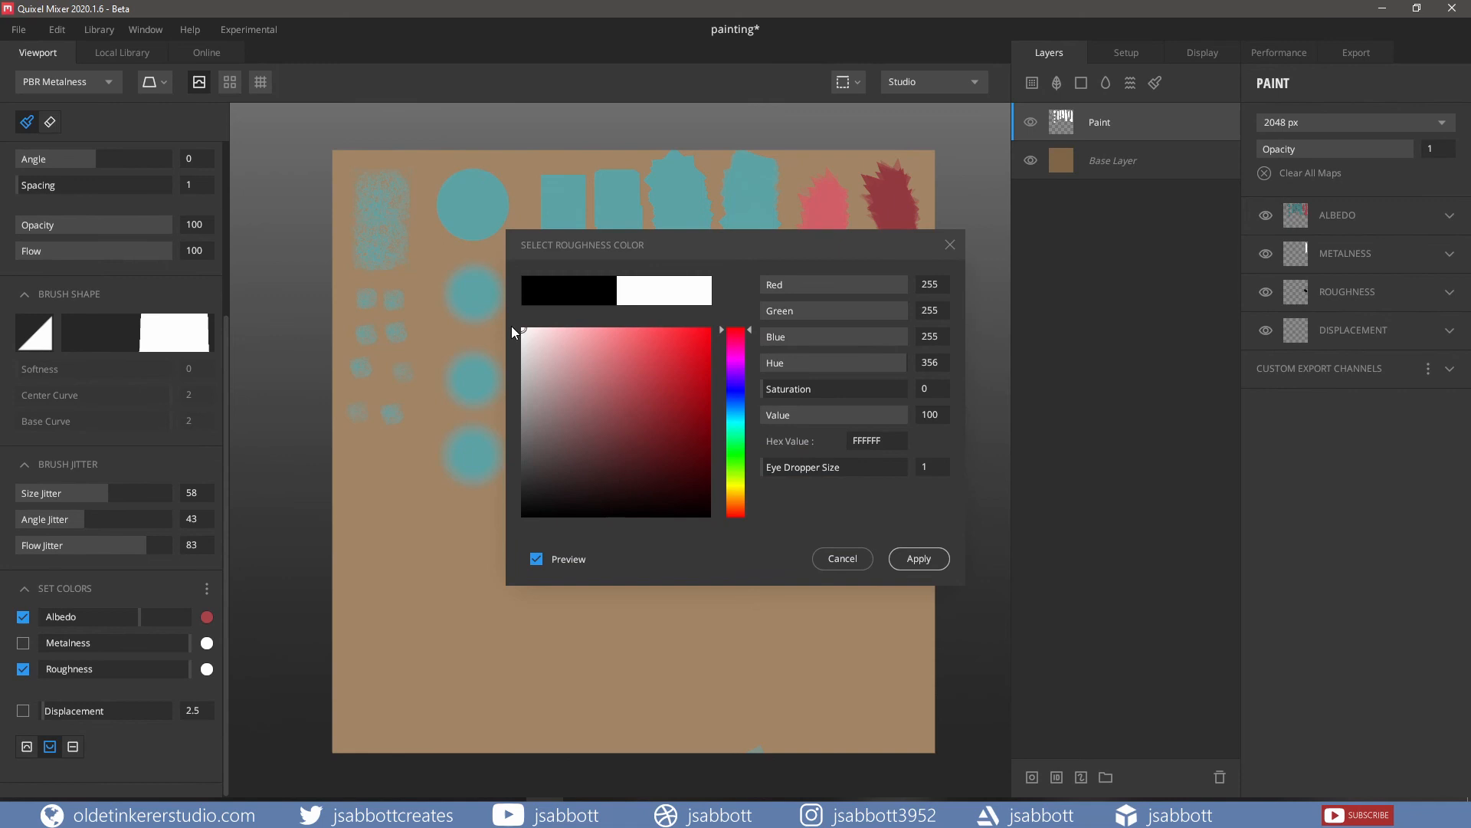
left_click(939, 562)
left_click_drag(870, 313, 919, 330)
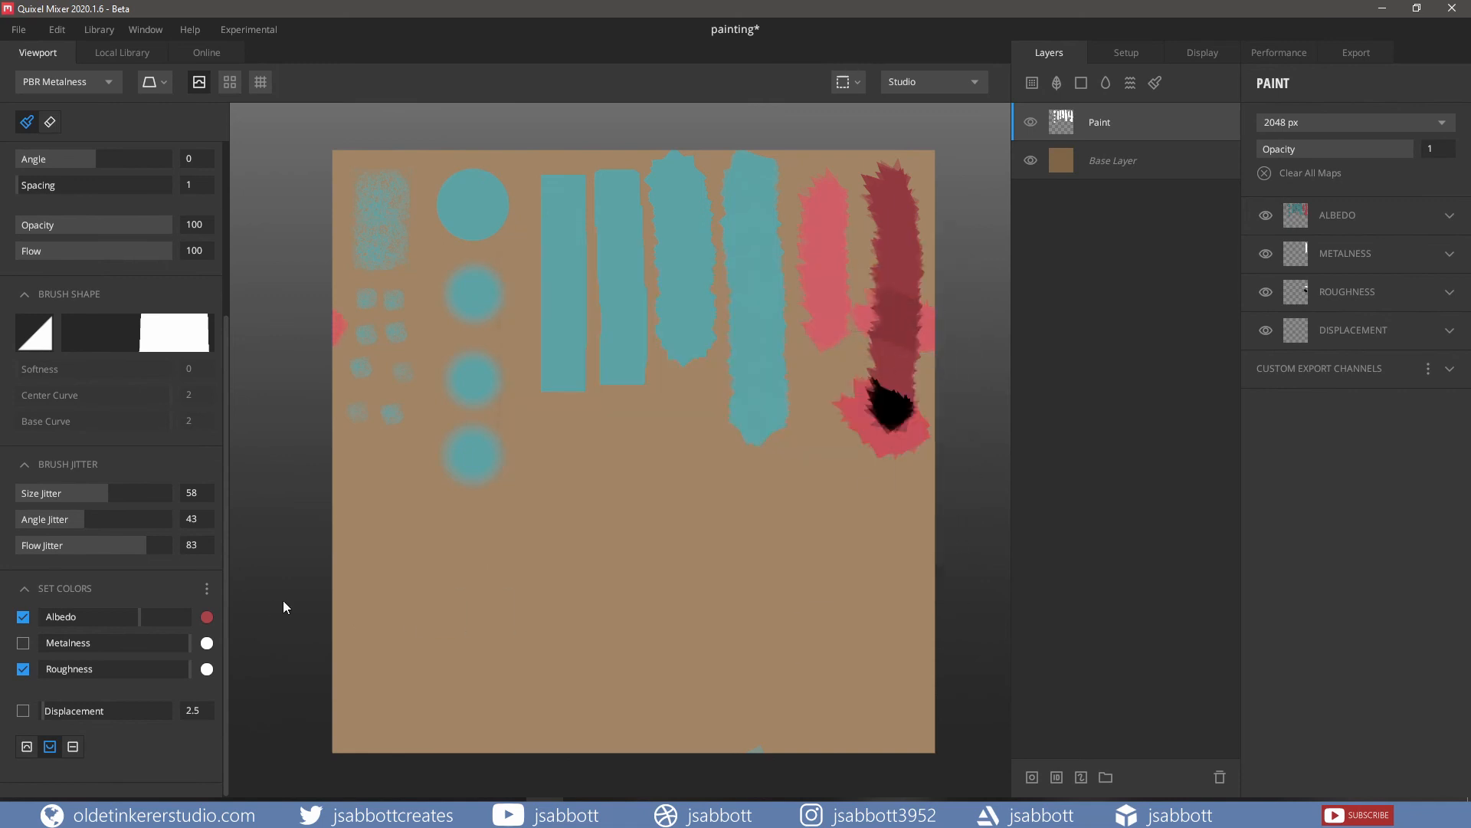
Step: Load the Aluminum (Al) reflectance preset into the brush colors
left_click(206, 590)
mouse_move(182, 646)
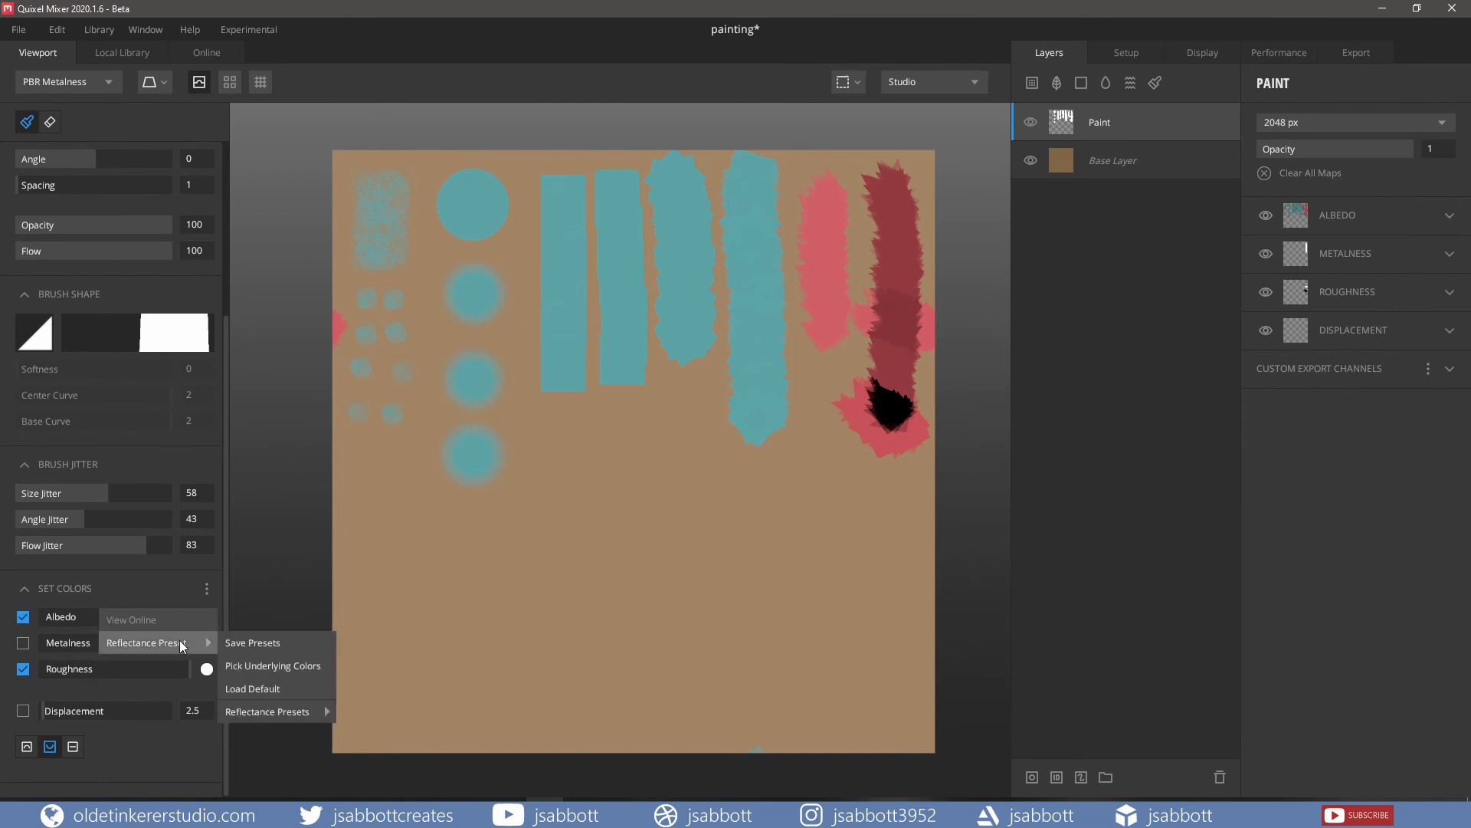
mouse_move(287, 715)
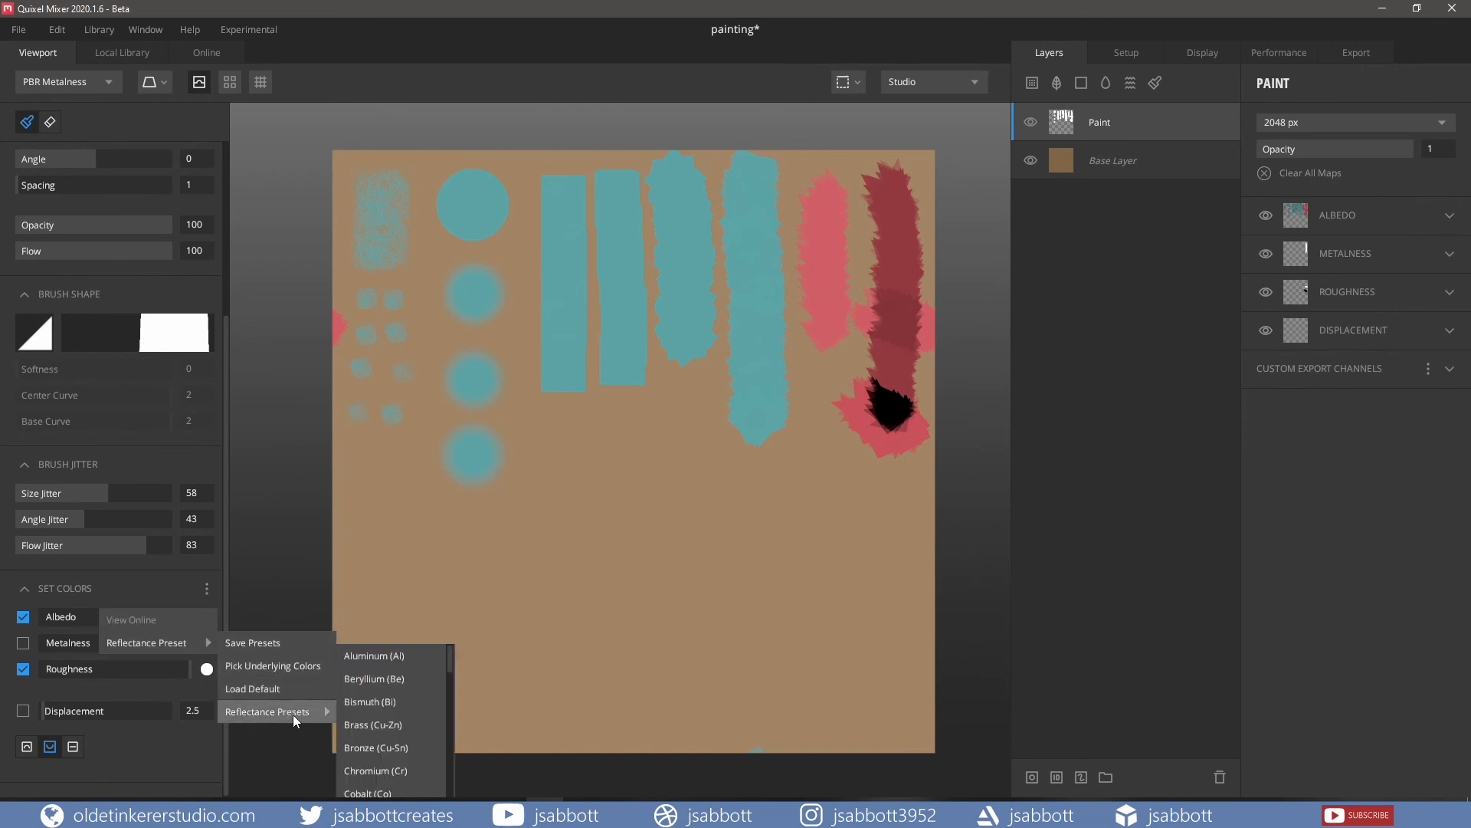
left_click(377, 655)
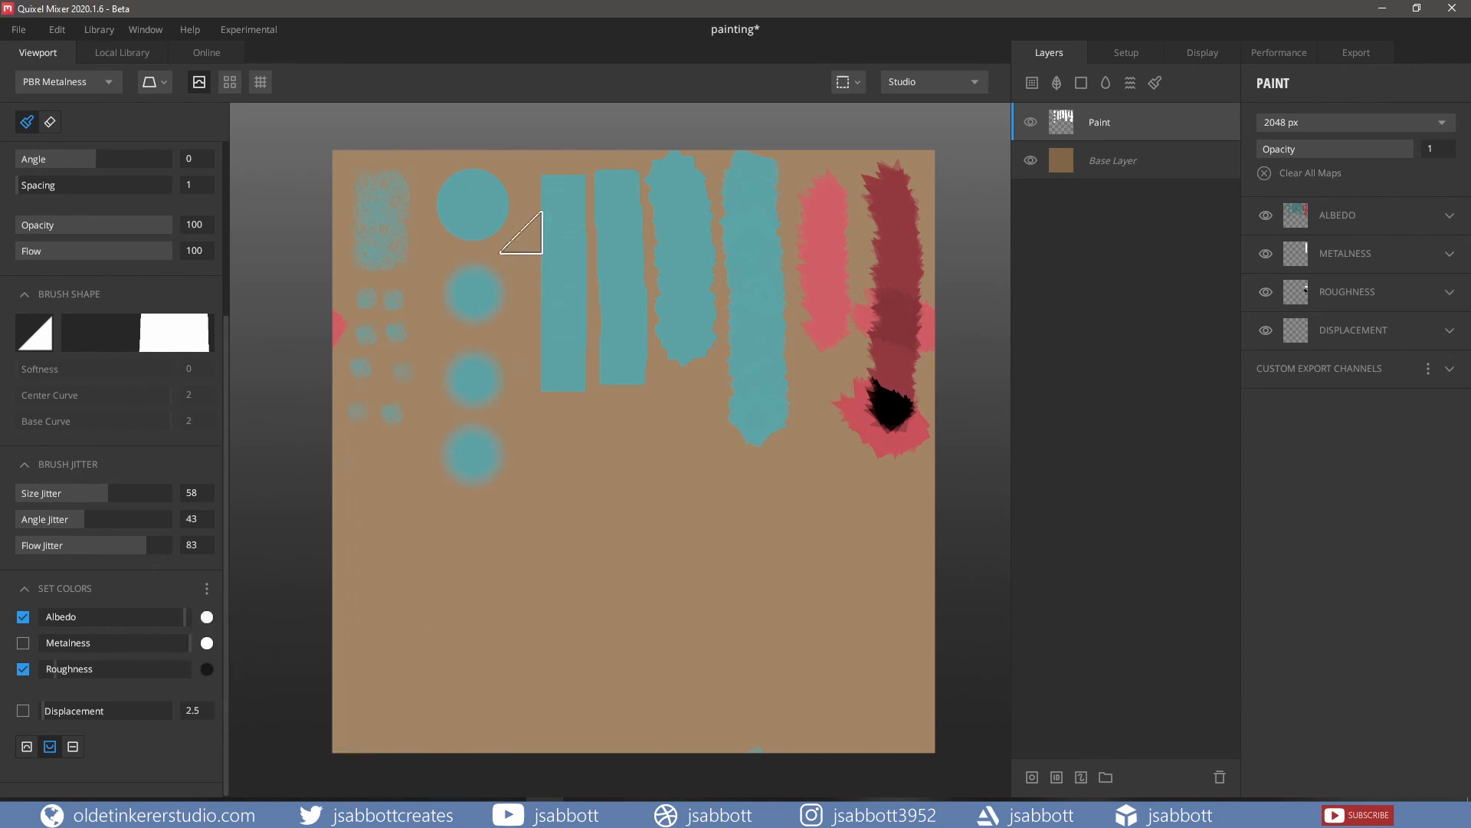
Step: Paint a vertical stroke with the aluminum colors between the teal circles and the first teal bar
left_click_drag(521, 220, 523, 379)
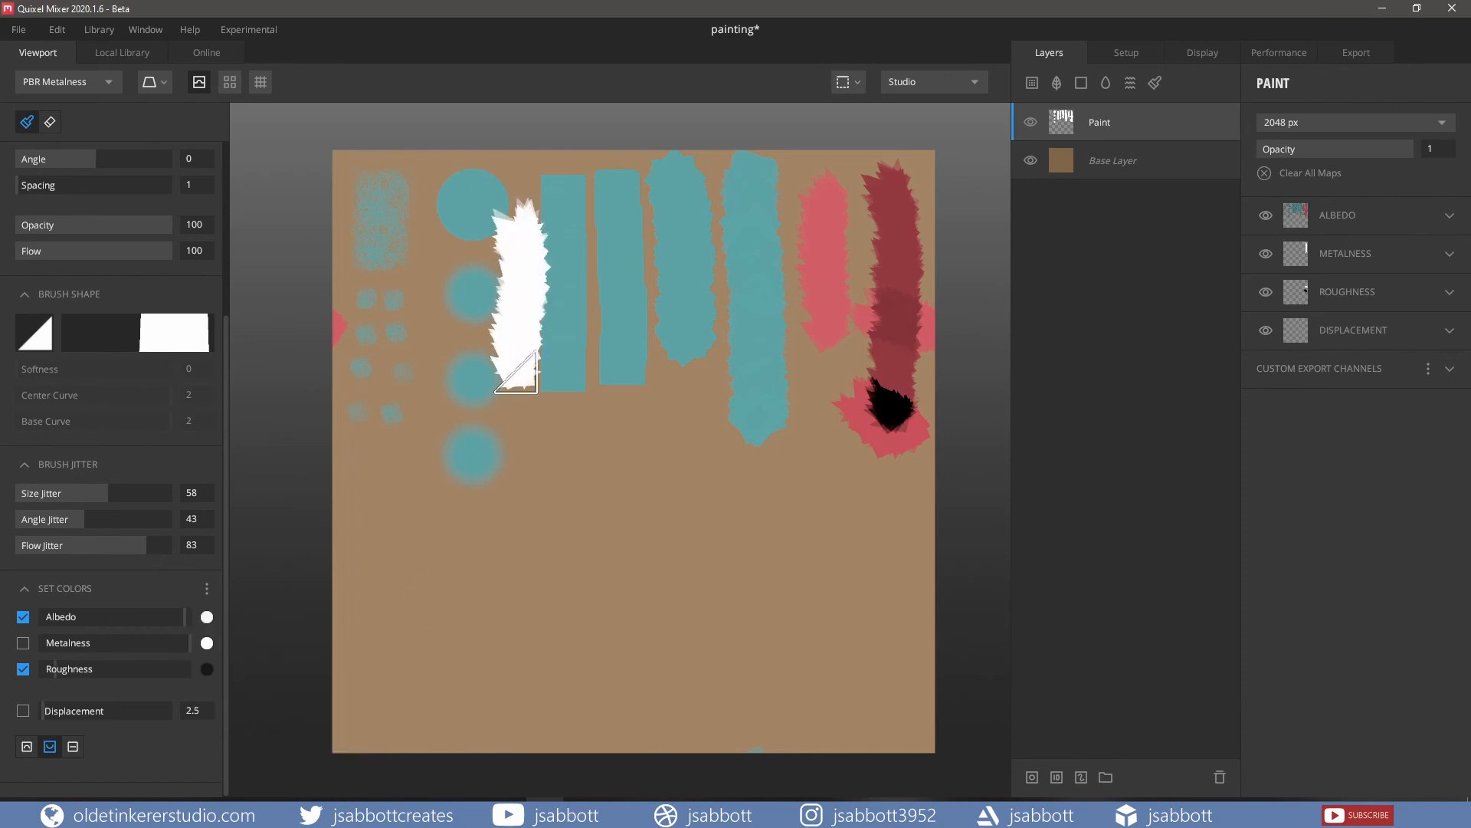
Step: Enable displacement instead of roughness for the brush and choose the large solid square brush preset
left_click(23, 668)
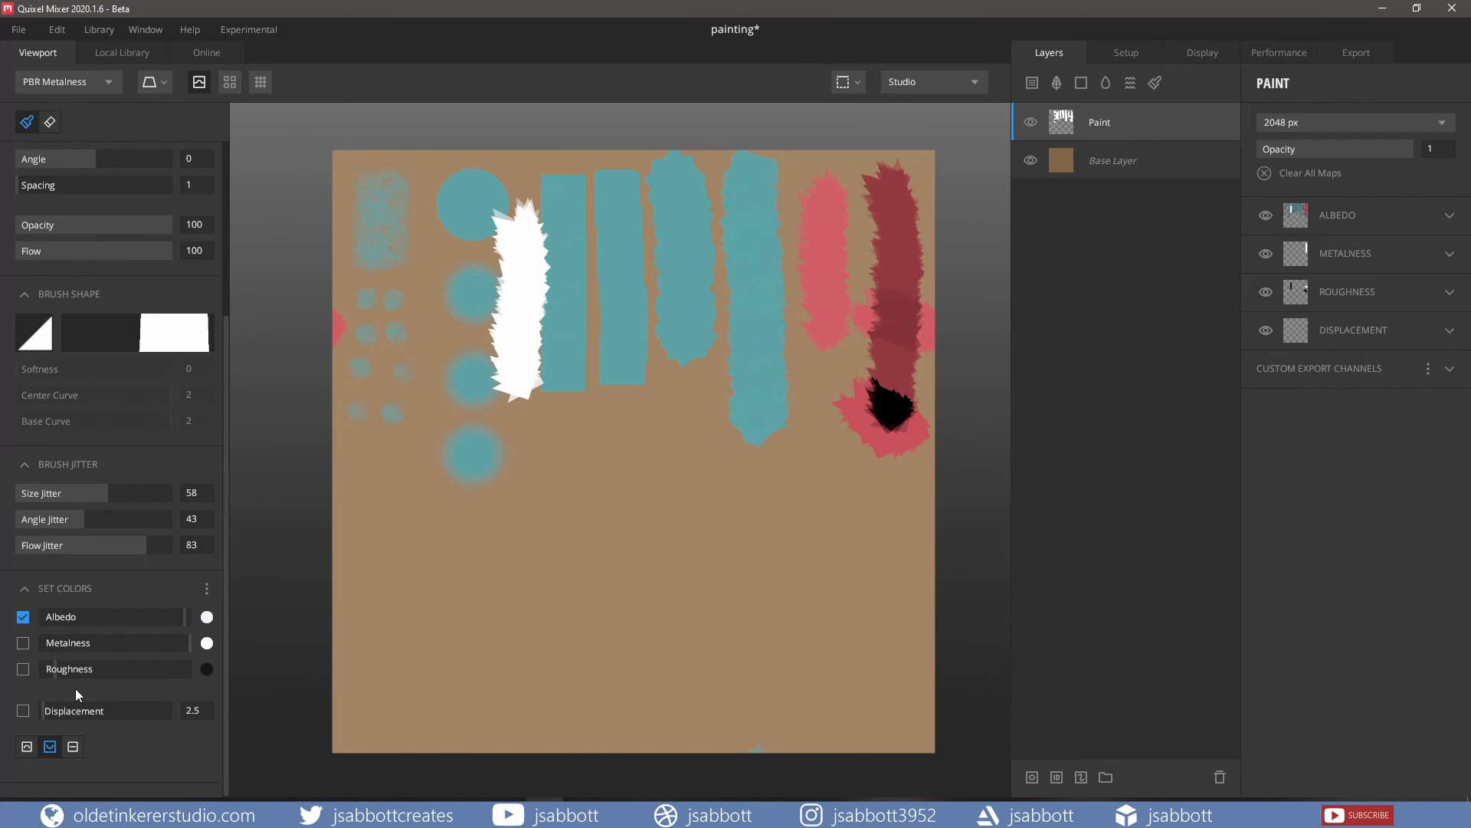
left_click(23, 710)
left_click_drag(228, 460, 228, 253)
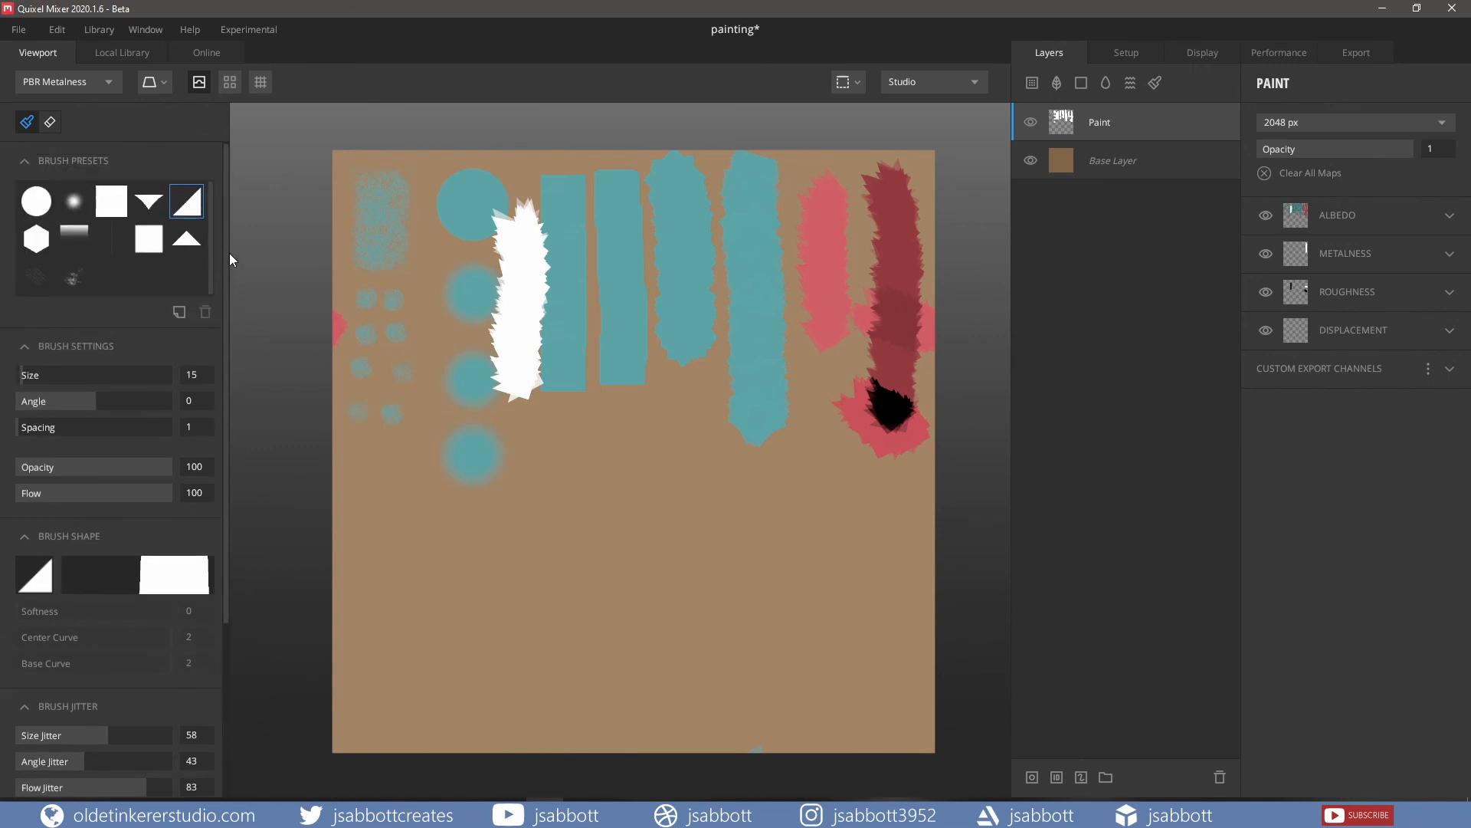
left_click(116, 206)
left_click_drag(224, 236, 241, 527)
Step: Set the brush's albedo color to a muted green (4D8557)
left_click(210, 616)
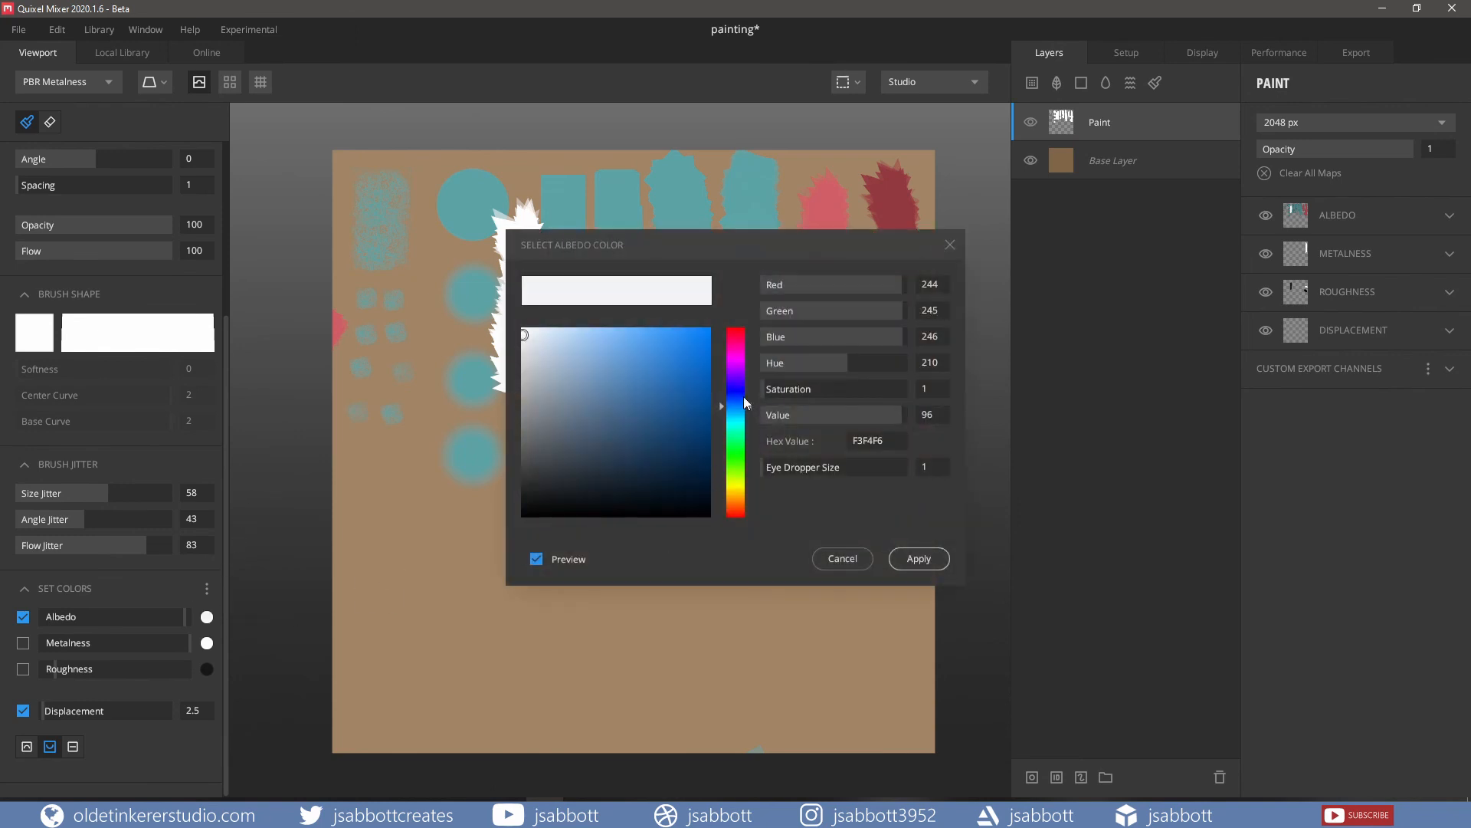
left_click_drag(747, 406, 748, 447)
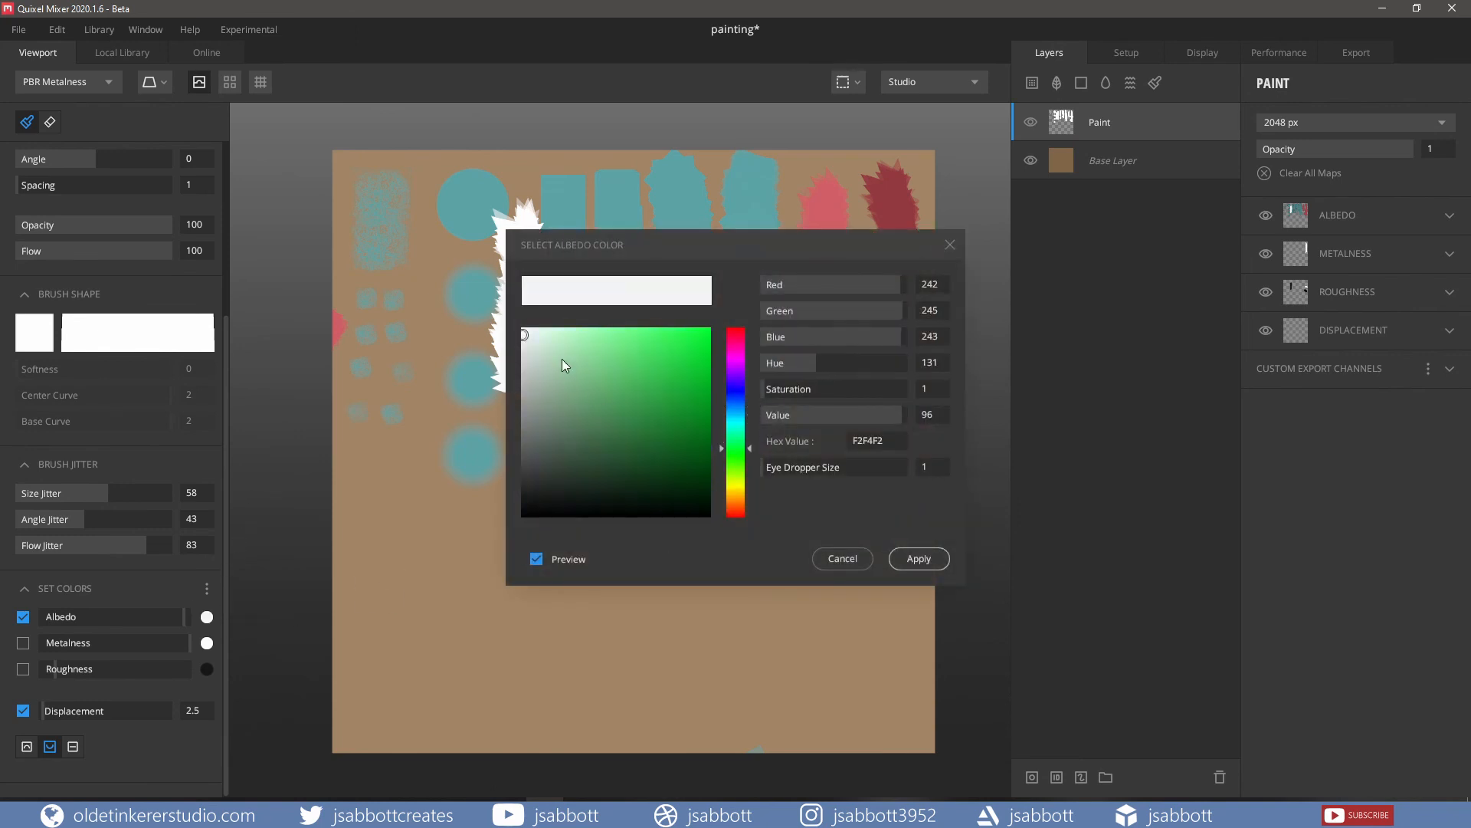
left_click_drag(563, 359, 600, 418)
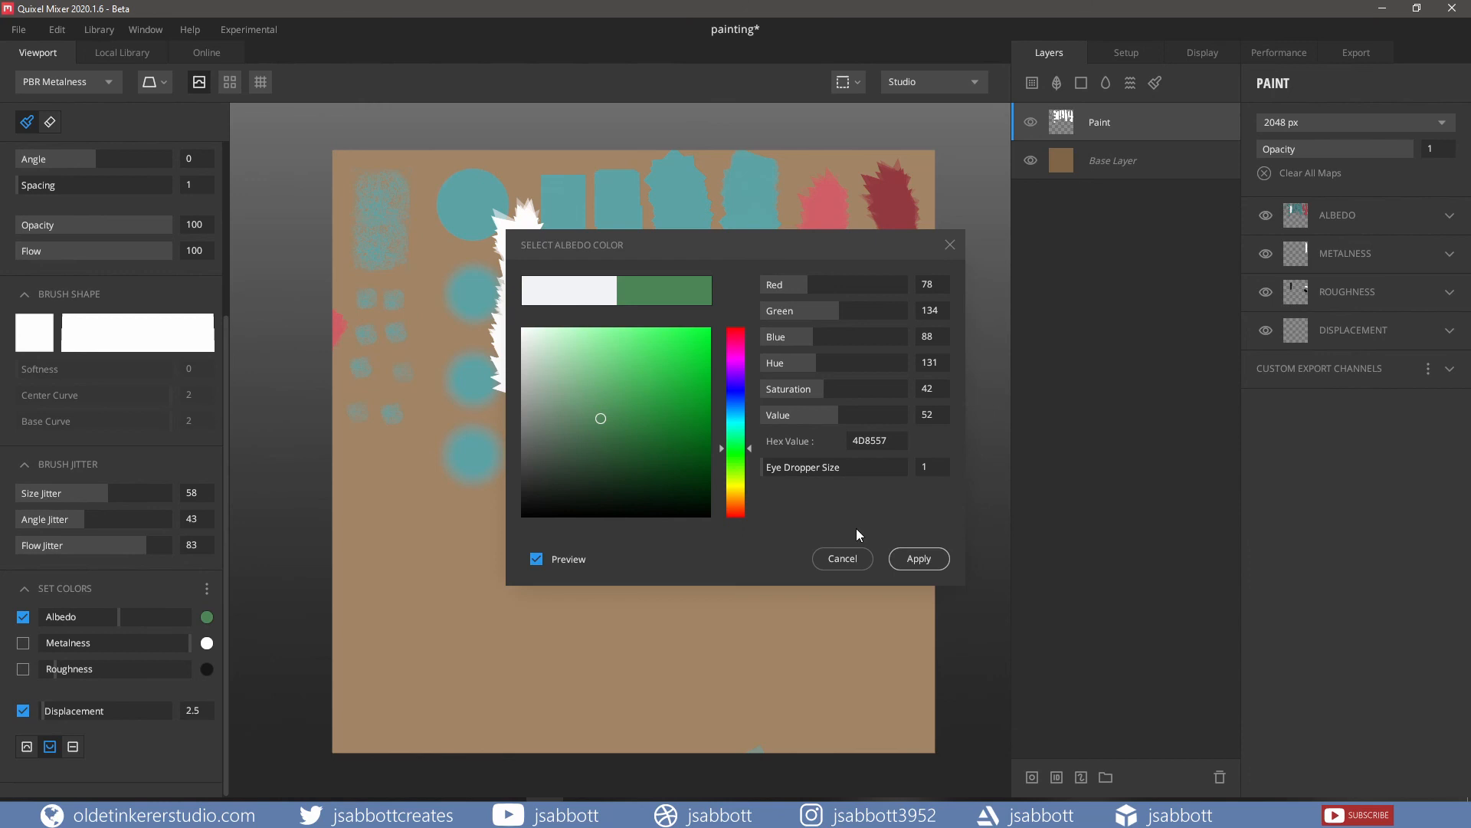
left_click(917, 558)
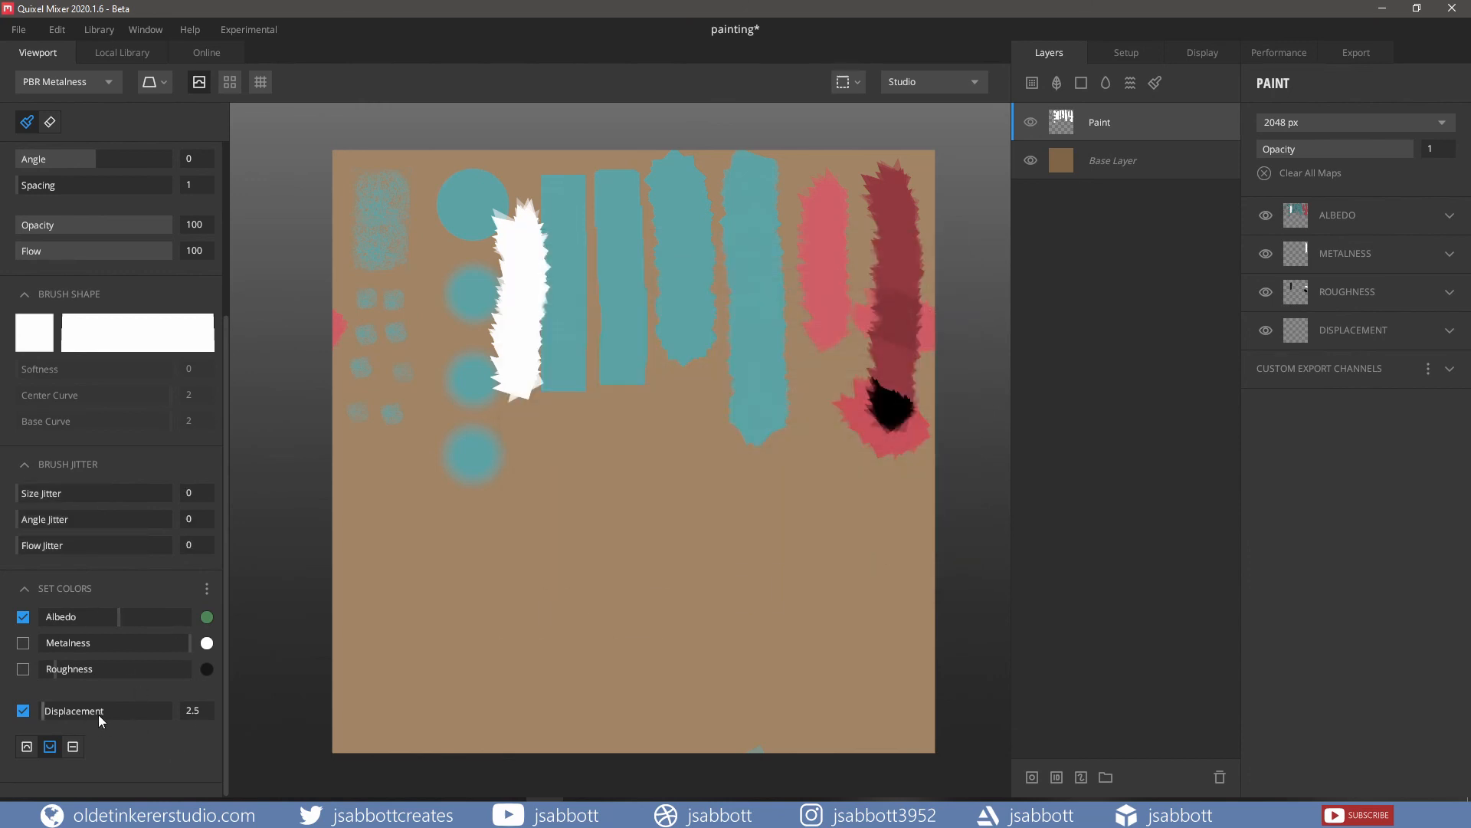
Step: Set the brush to raise displacement by 30 and paint a straight horizontal stroke below the teal circles, starting near the canvas's left edge
left_click(26, 748)
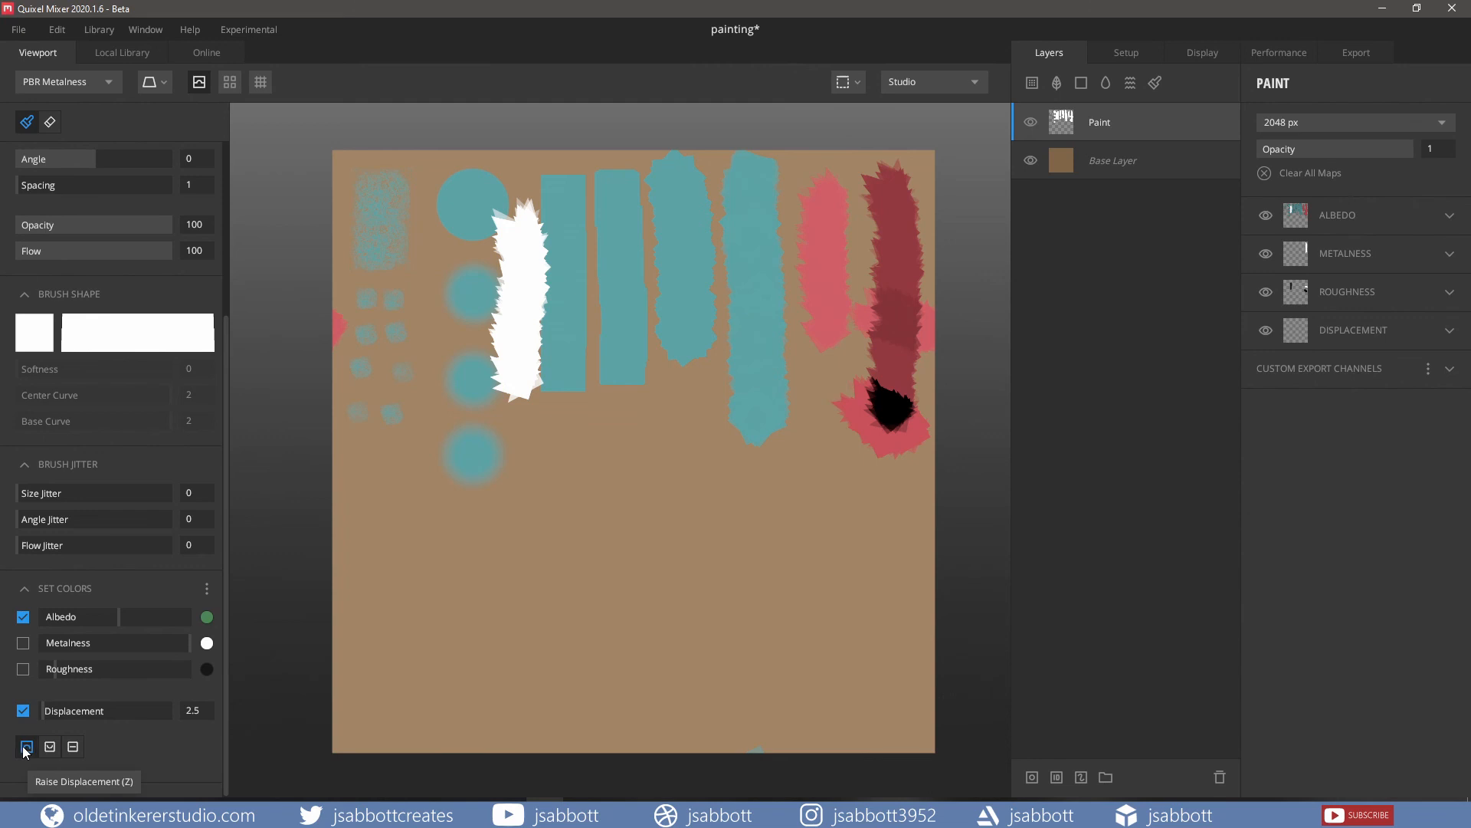
left_click(199, 709)
type("30")
key("Return")
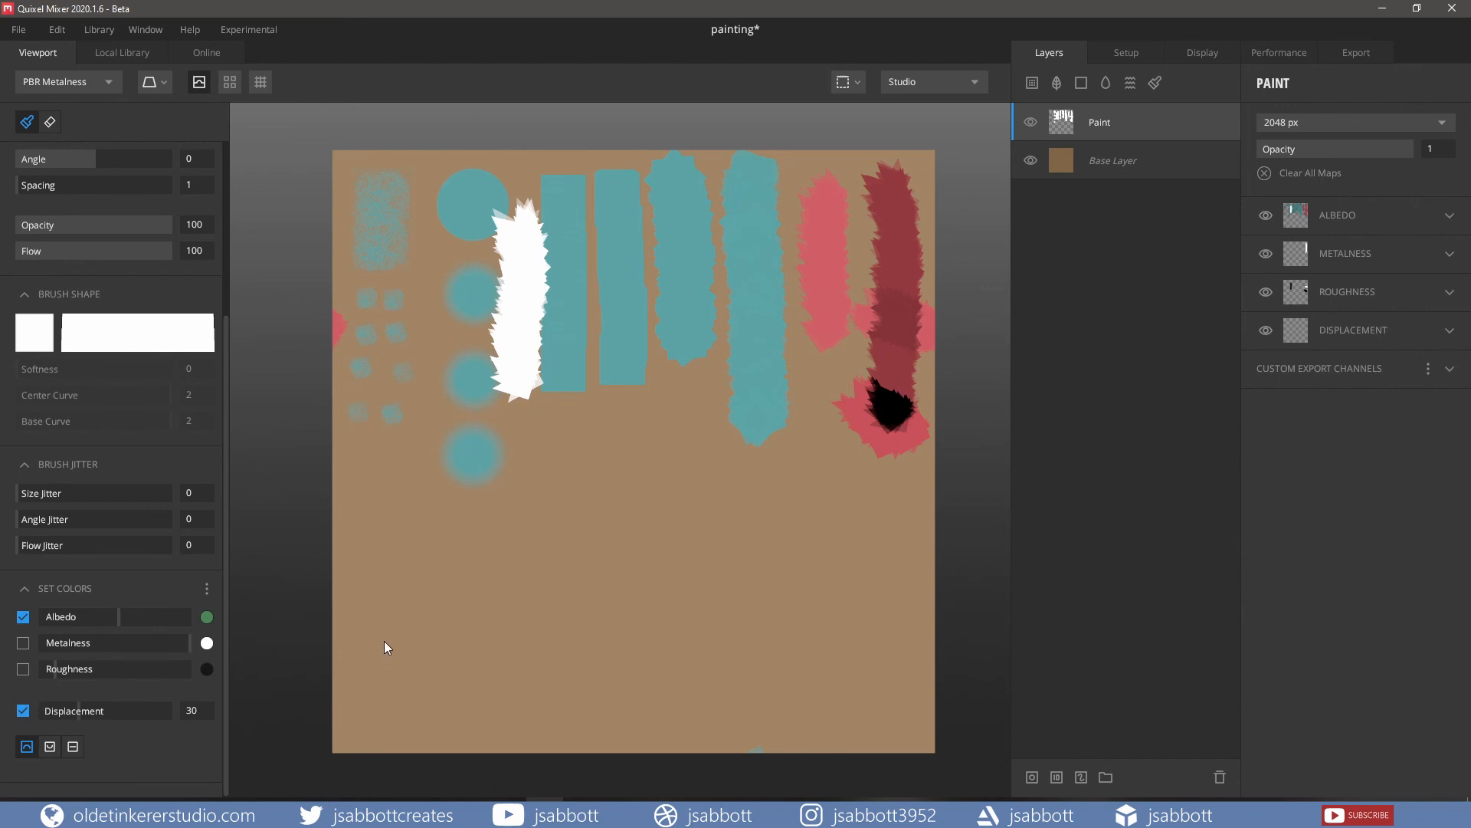
left_click(362, 550)
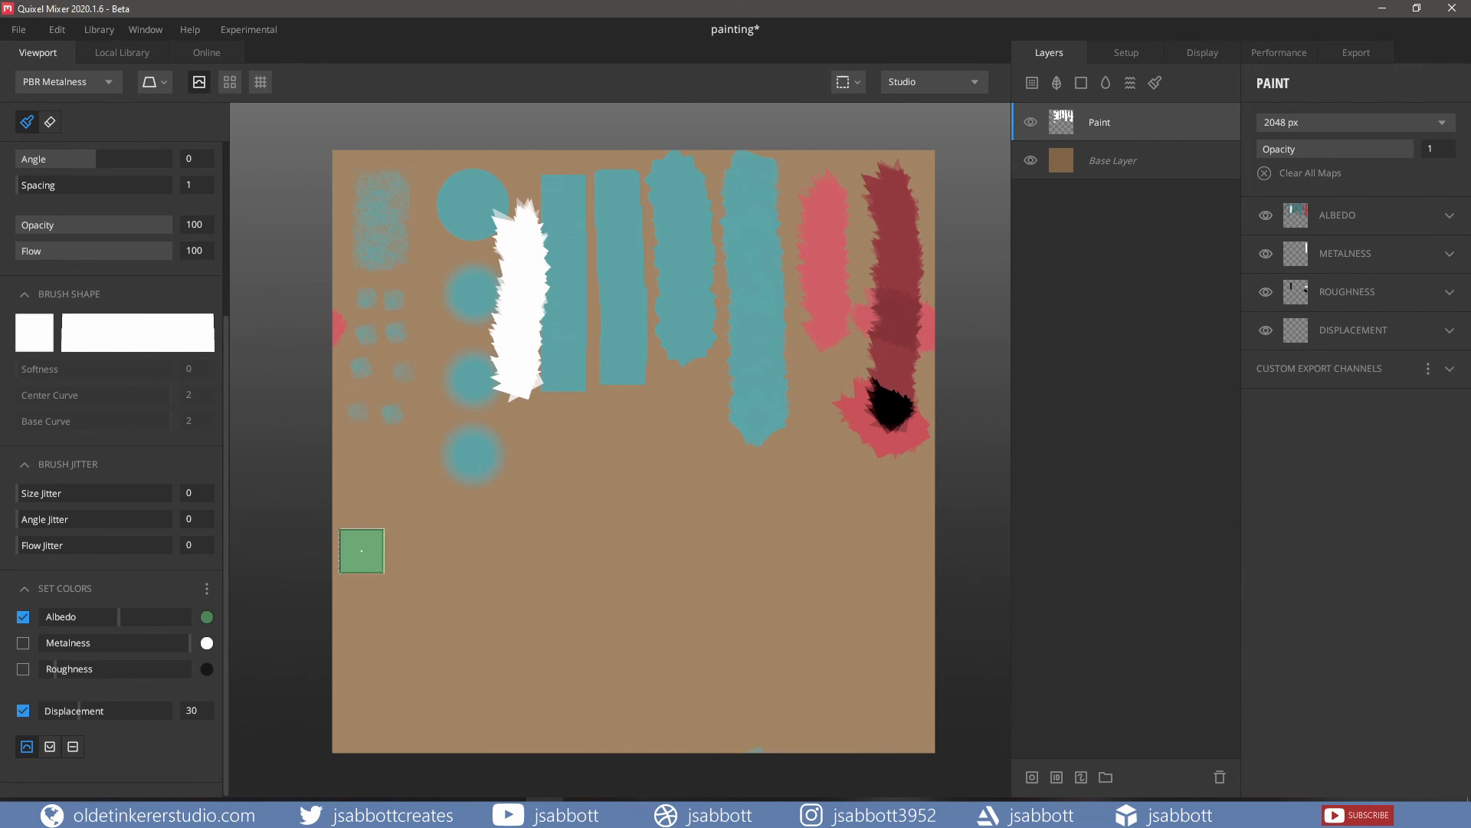
left_click_drag(361, 550, 705, 550)
Step: Switch the viewport to Perspective and orbit to a low angle to examine the height of the green stroke
left_click(860, 87)
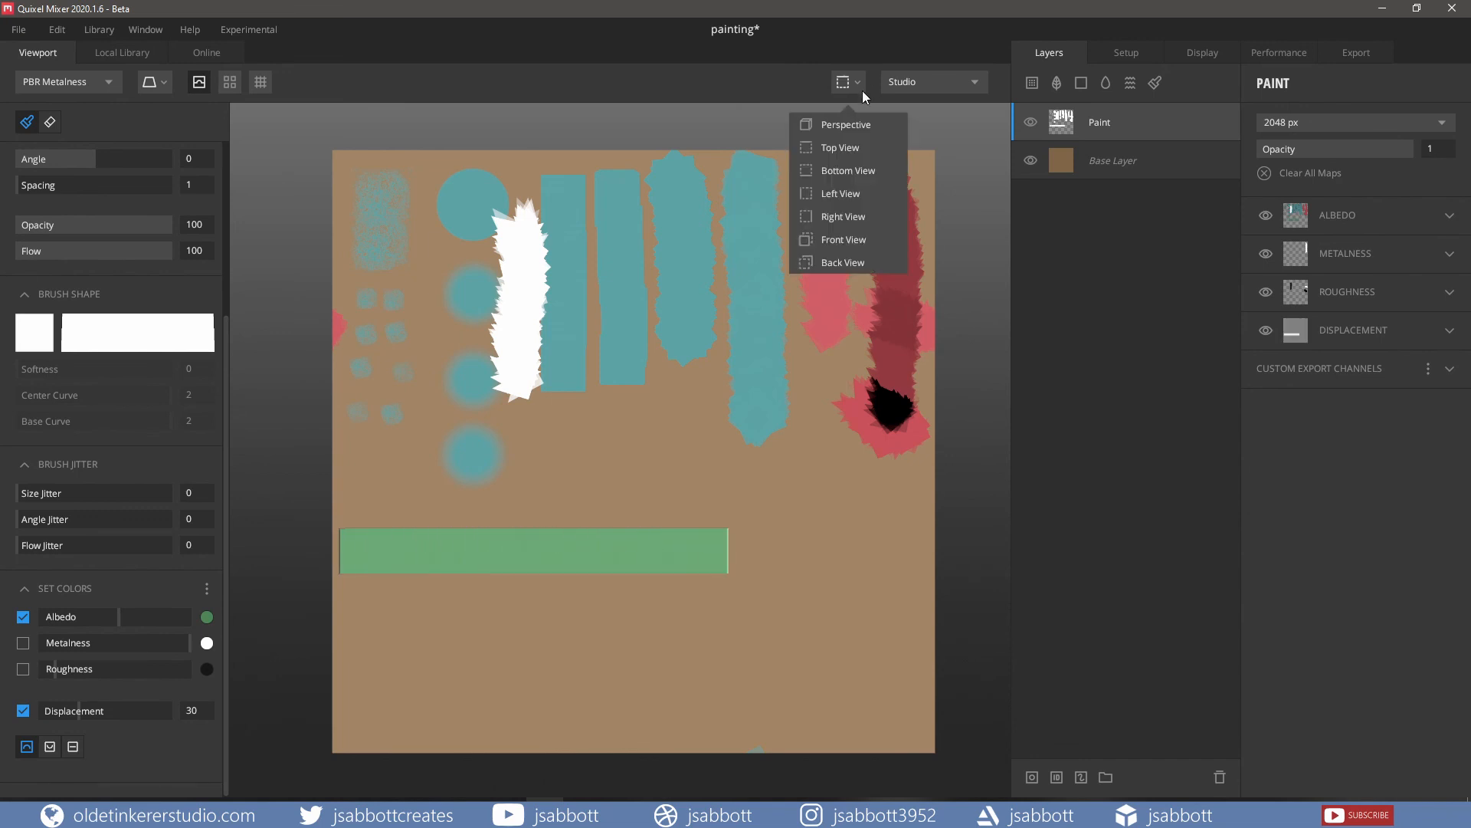
left_click(848, 122)
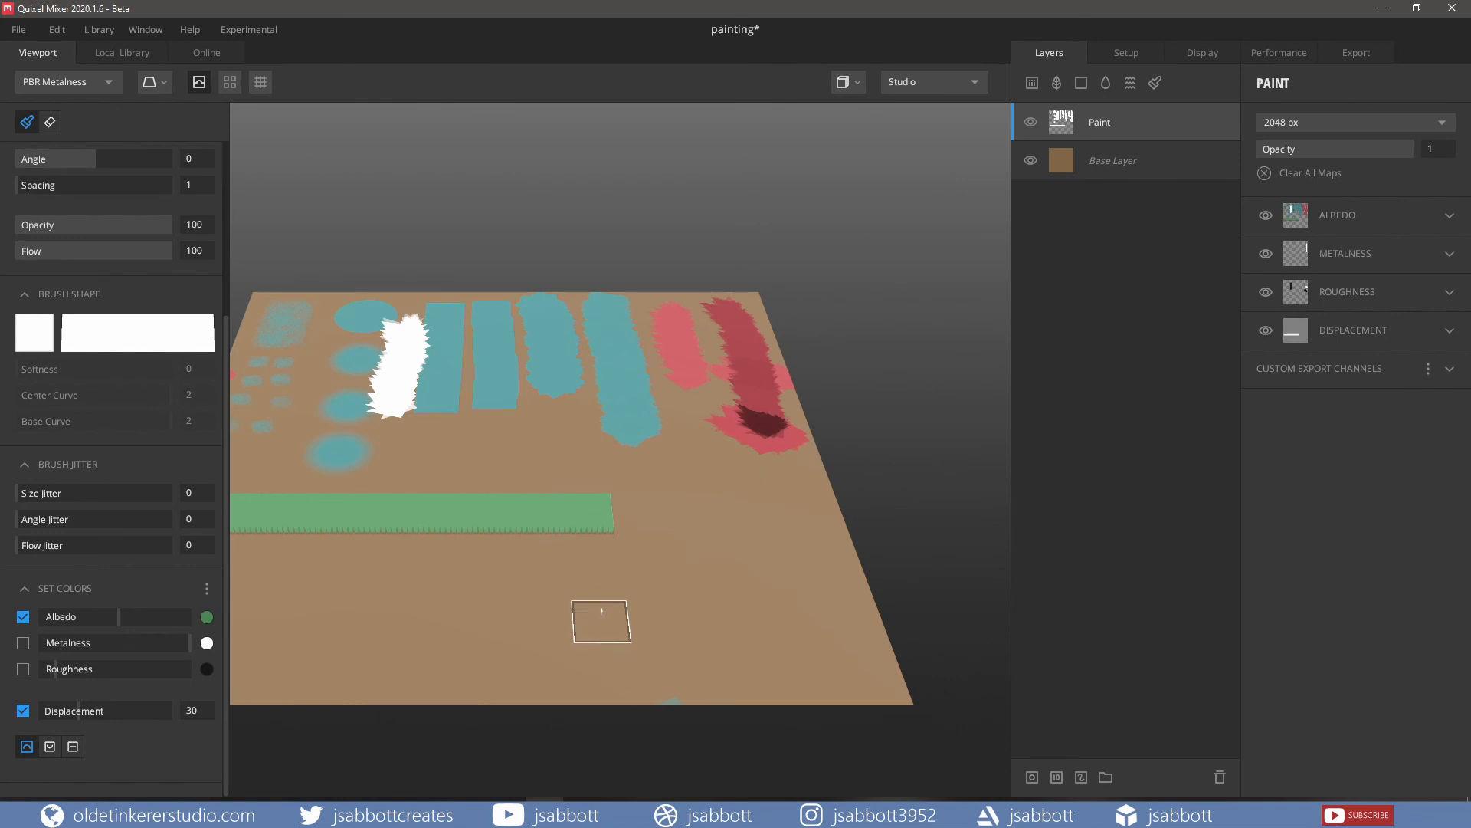
mouse_move(559, 639)
left_mouse_down("alt")
mouse_move(517, 594)
mouse_move(503, 539)
left_mouse_up("alt")
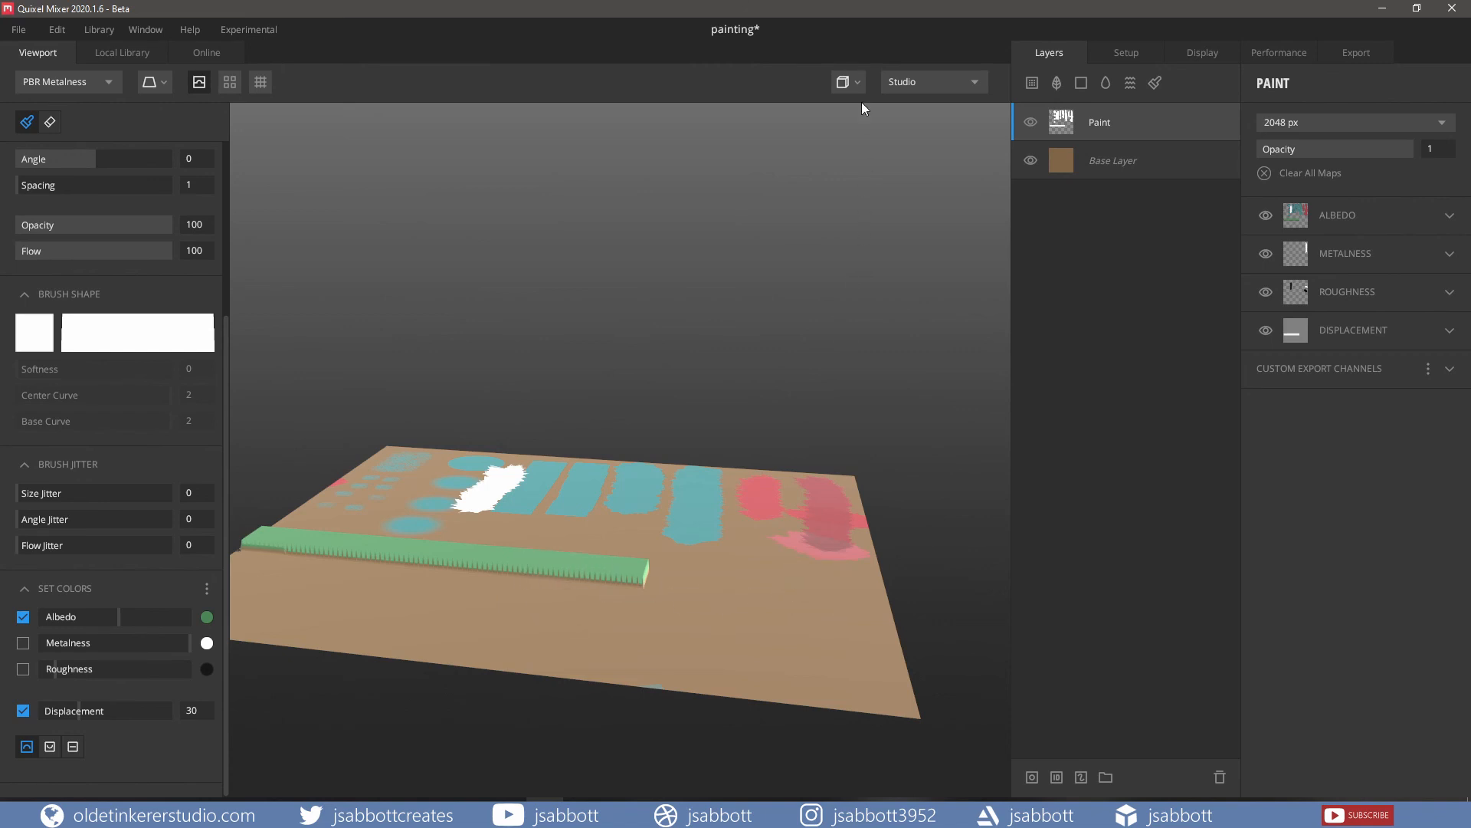
Step: Return to the Top view, set the brush to lower displacement, and paint a parallel horizontal stroke below the first green one
left_click(856, 81)
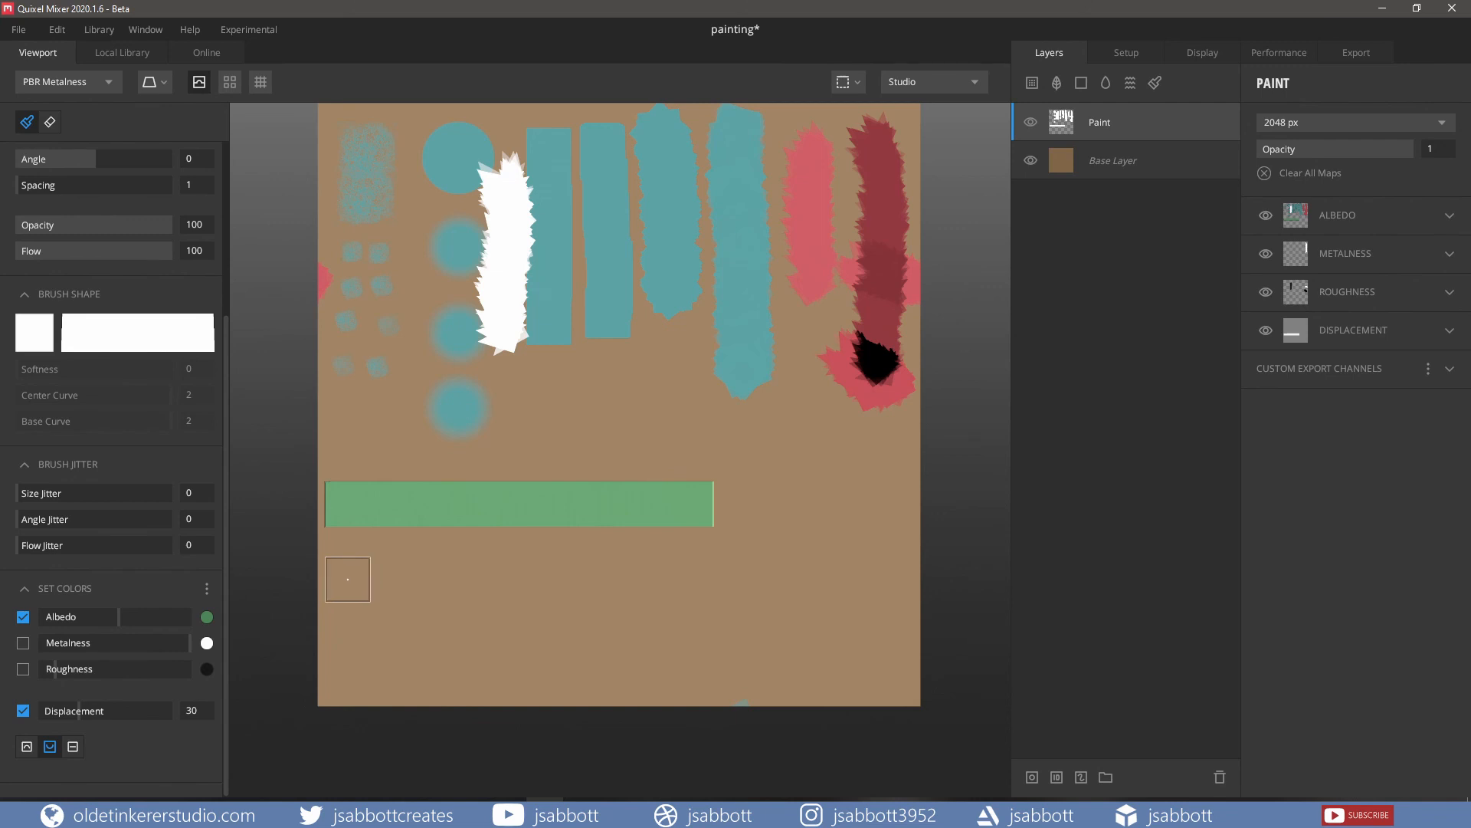
left_click(348, 579)
left_click_drag(348, 579, 696, 579)
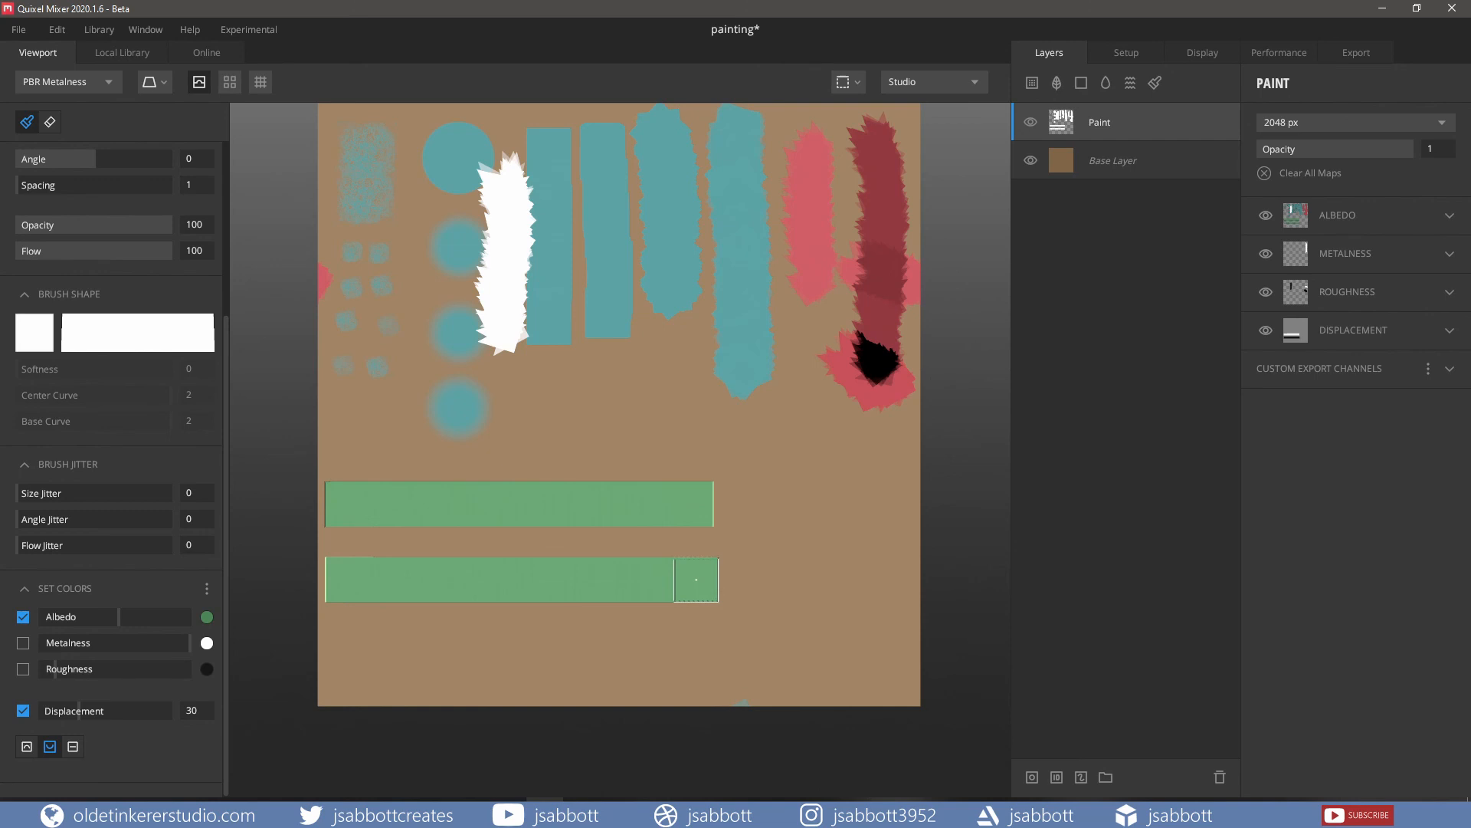
Step: Switch the viewport back to Perspective to compare the raised and lowered green strokes
left_click(850, 80)
left_click(840, 29)
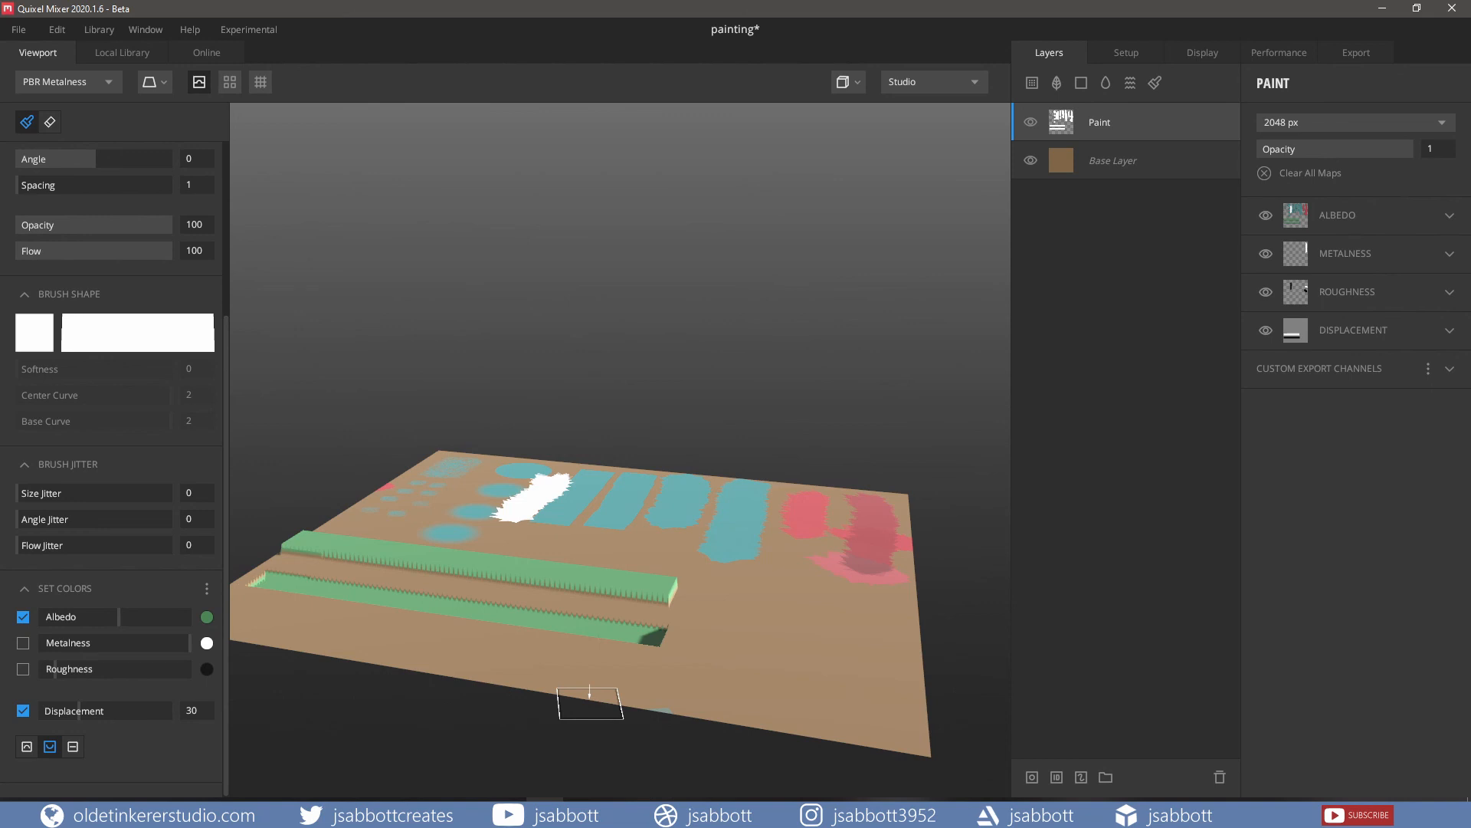
Step: Change the brush's displacement mode to Set Displacement
left_click(73, 747)
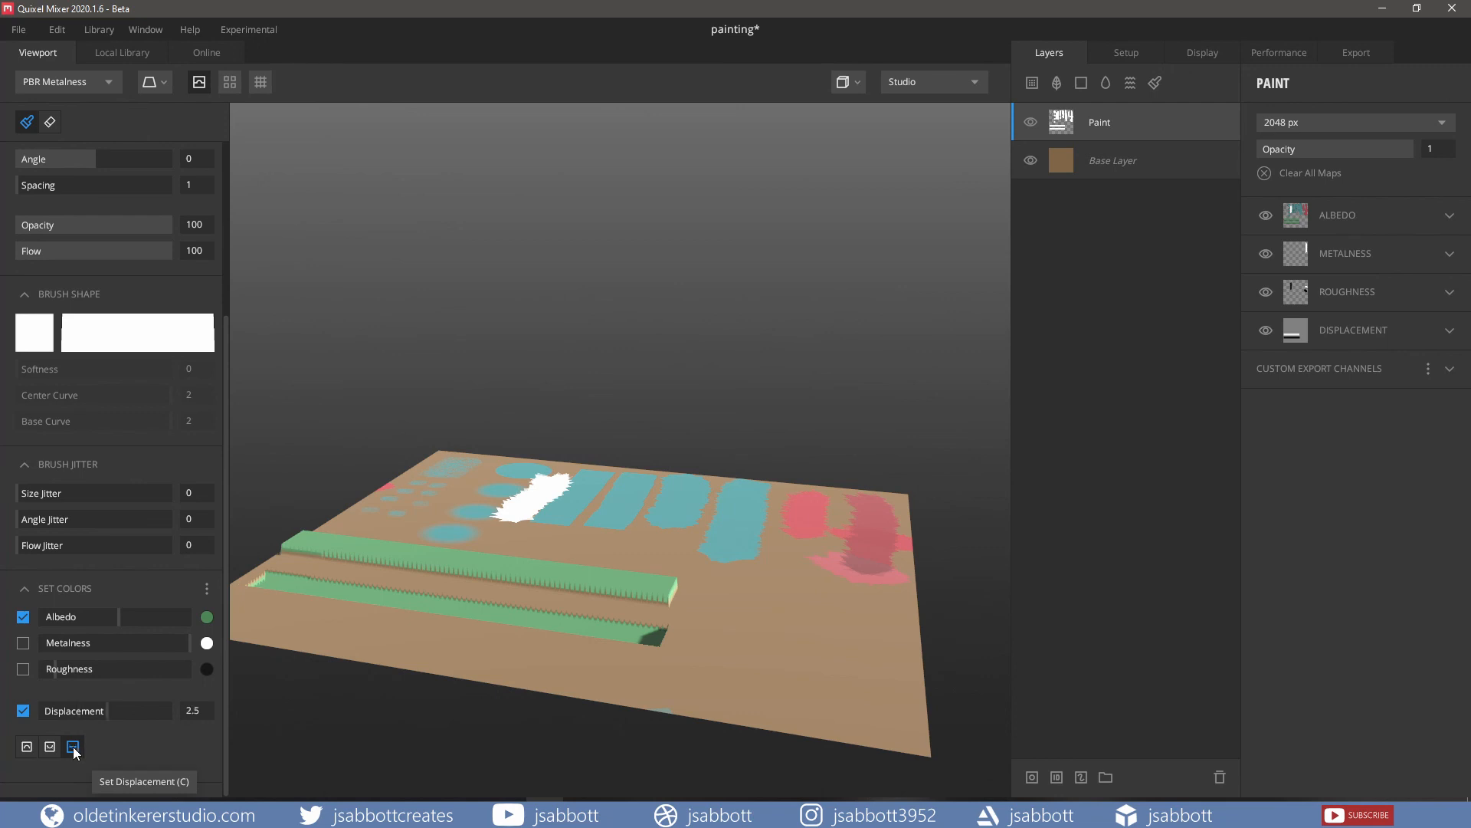